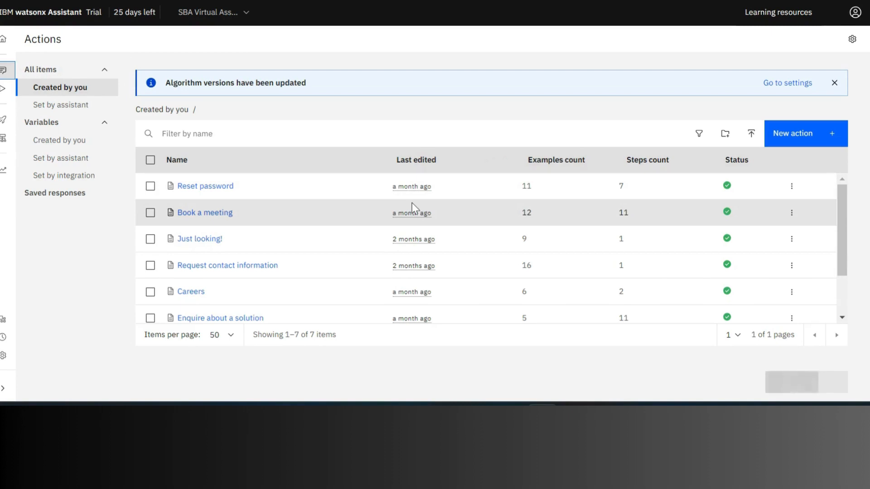
{"action": "mouse_move", "coordinate": [842, 211]}
{"action": "left_mouse_down"}
{"action": "mouse_move", "coordinate": [838, 271]}
{"action": "mouse_move", "coordinate": [836, 196]}
{"action": "left_mouse_up"}
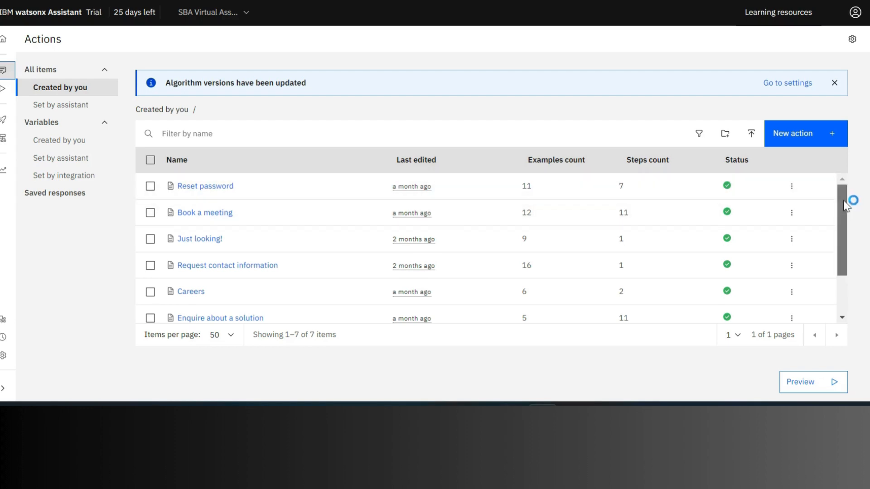
{"action": "left_click_drag", "start_coordinate": [844, 200], "coordinate": [843, 244]}
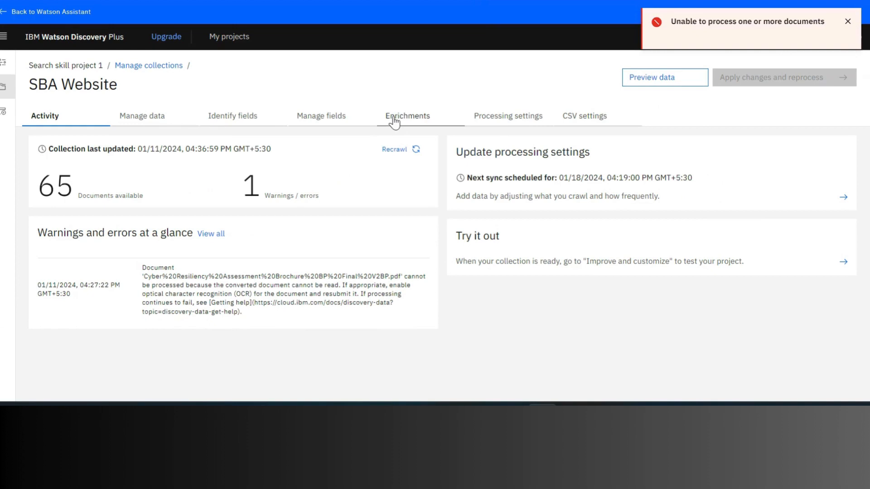
- Switch to NeuralSeek, set the organization name to SBA Info Solutions Pvt Ltd with Internal usage, and continue to the knowledge base setup
{"action": "left_click", "coordinate": [388, 1]}
{"action": "left_click", "coordinate": [224, 275]}
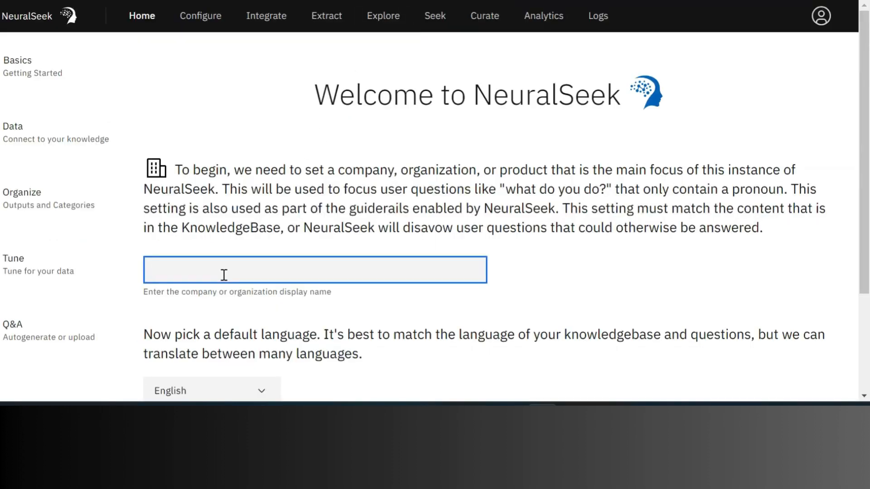
{"action": "type", "text": "SBA Info Solutions Pvt Ltd"}
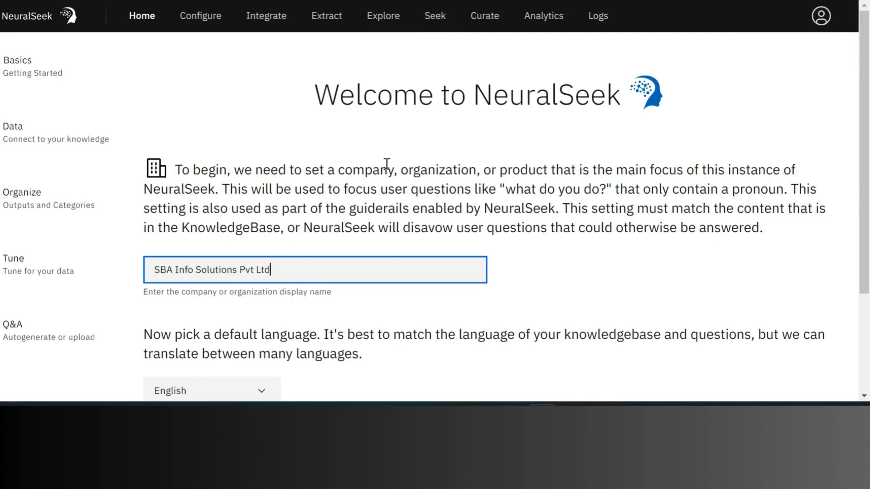
{"action": "scroll", "coordinate": [399, 159], "scroll_direction": "down", "scroll_amount": 3}
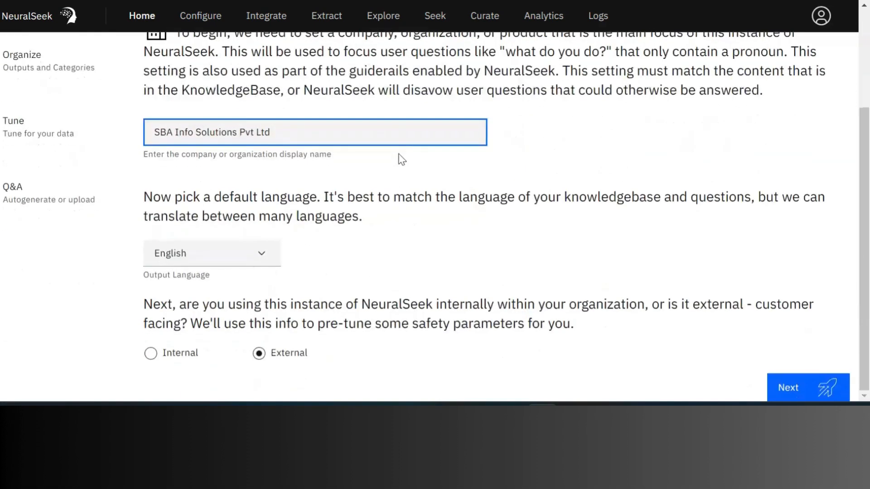
{"action": "left_click", "coordinate": [150, 354]}
{"action": "left_click", "coordinate": [816, 397]}
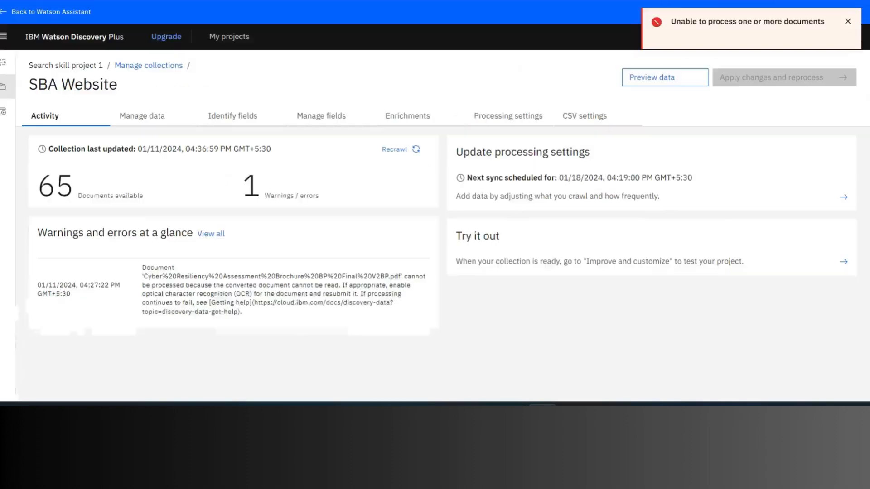
- Copy the project ID from Watson Discovery's API information and paste it as the Discovery Project ID in NeuralSeek
{"action": "left_click", "coordinate": [9, 112]}
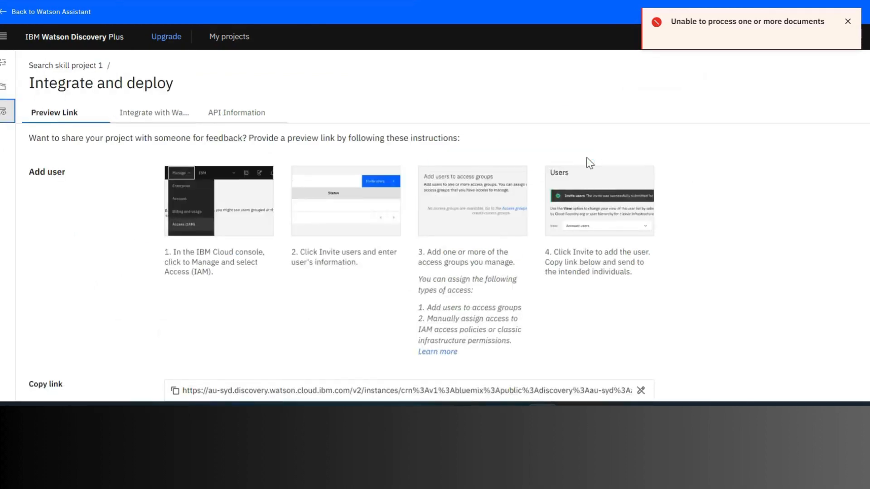
{"action": "left_click", "coordinate": [267, 118]}
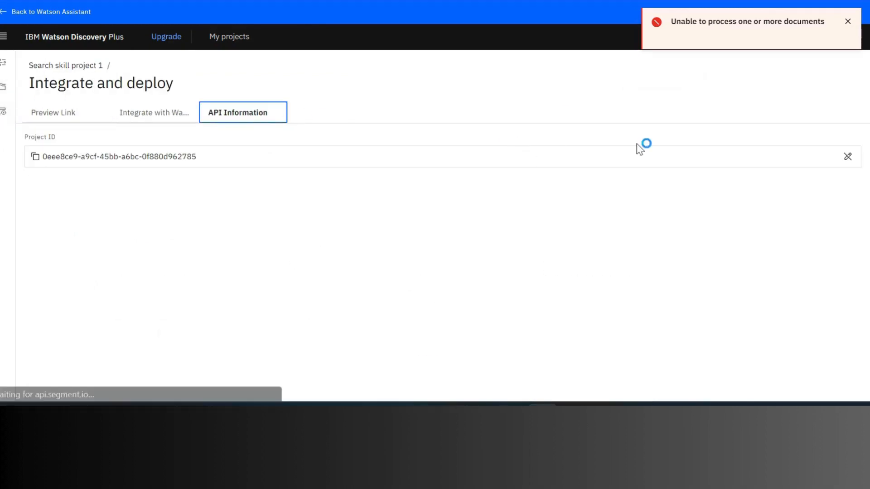
{"action": "left_click", "coordinate": [37, 157]}
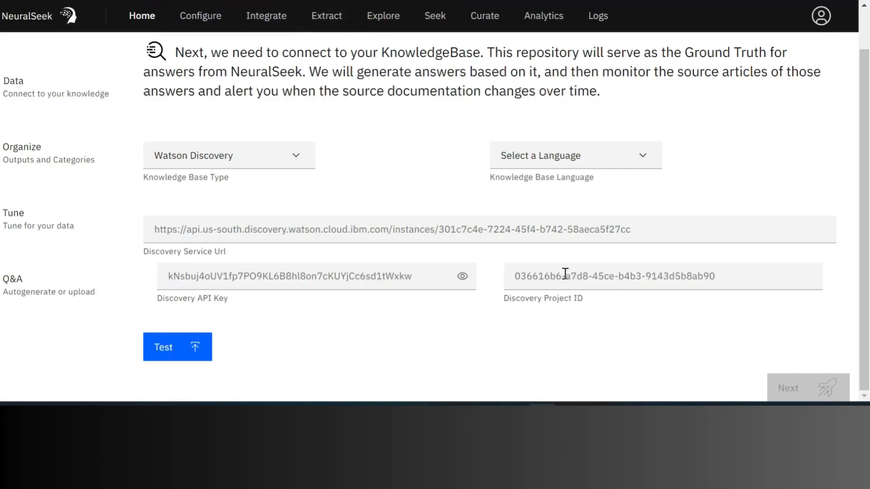
{"action": "left_click", "coordinate": [569, 275]}
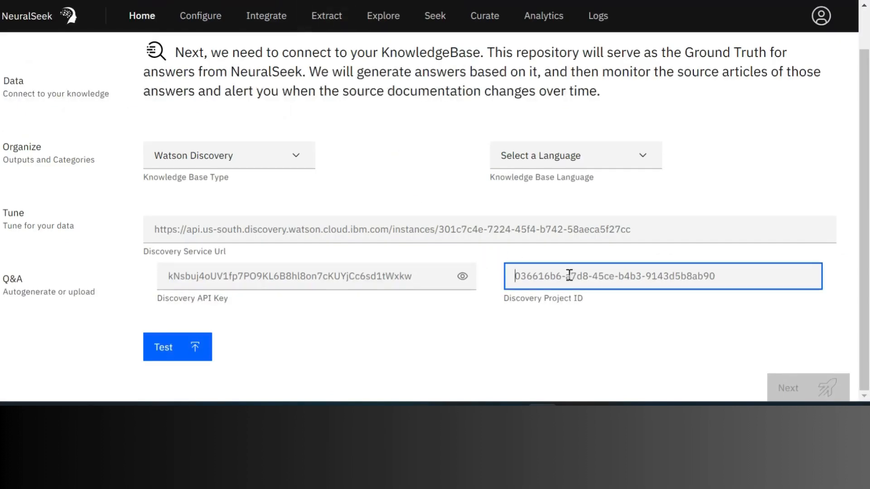
{"action": "key", "text": "ctrl+v"}
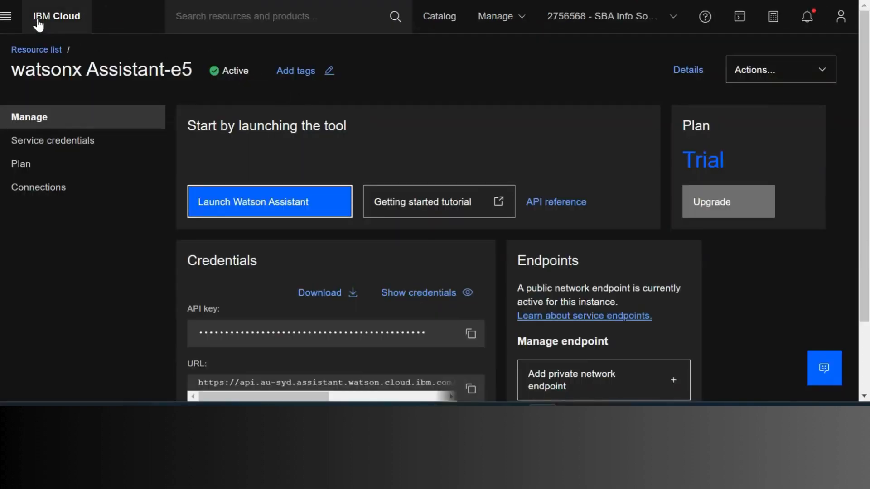
- Switch to IBM Cloud and open the Watson Discovery-aq service from the resource list's AI / Machine Learning group
{"action": "left_click", "coordinate": [6, 16]}
{"action": "left_click", "coordinate": [48, 81]}
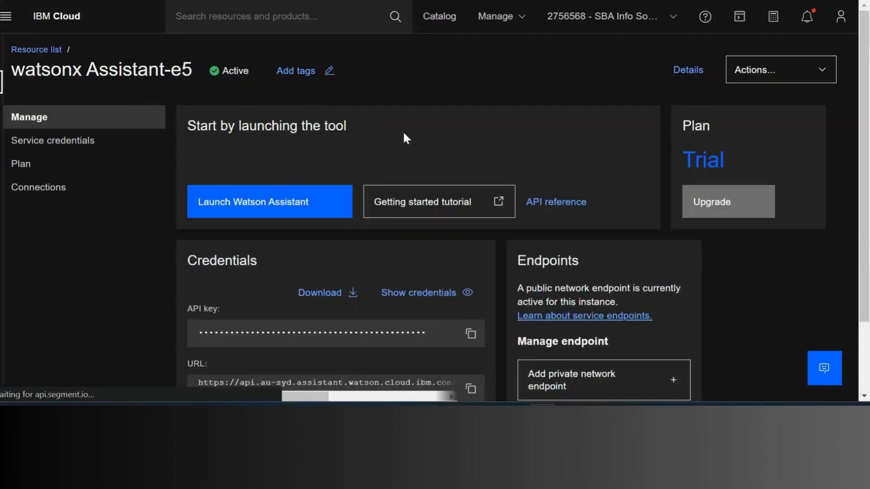
{"action": "scroll", "coordinate": [352, 174], "scroll_direction": "down", "scroll_amount": 2}
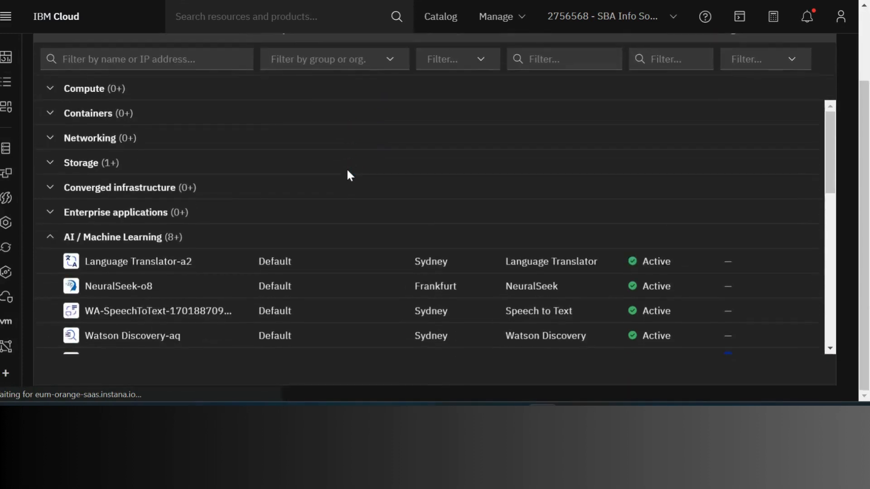
{"action": "scroll", "coordinate": [347, 174], "scroll_direction": "down", "scroll_amount": 2}
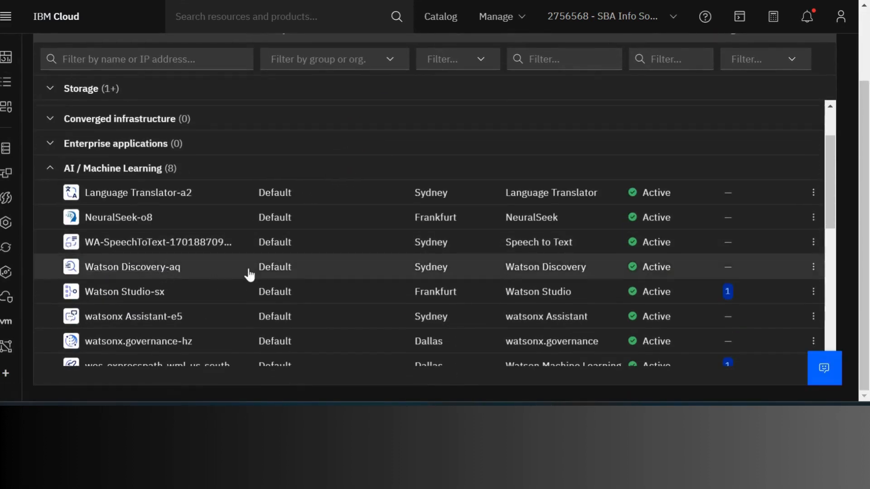
{"action": "left_click", "coordinate": [175, 269]}
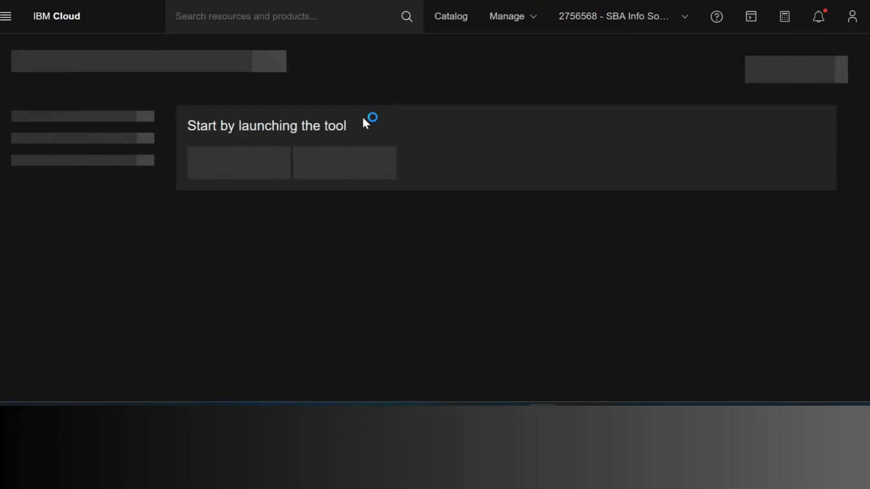
- Copy the Watson Discovery service's API key and paste it into NeuralSeek's Discovery API Key field
{"action": "scroll", "coordinate": [363, 120], "scroll_direction": "down", "scroll_amount": 1}
{"action": "scroll", "coordinate": [363, 119], "scroll_direction": "down", "scroll_amount": 2}
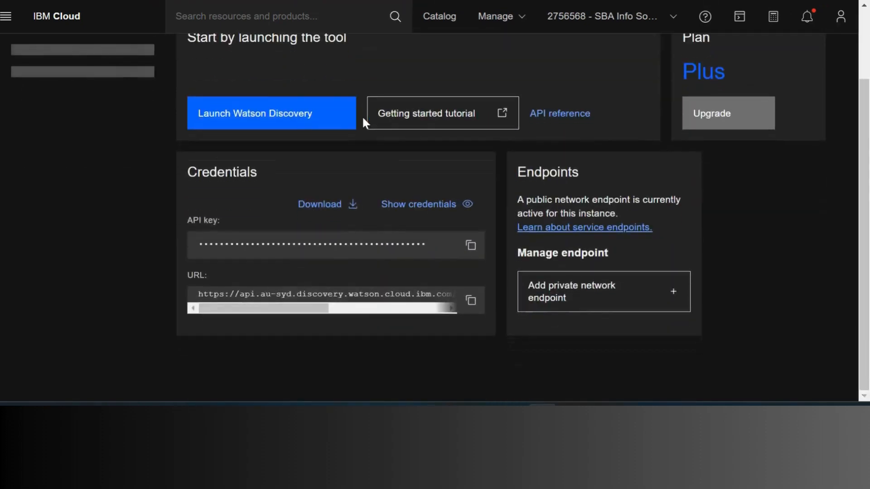
{"action": "left_click", "coordinate": [468, 244]}
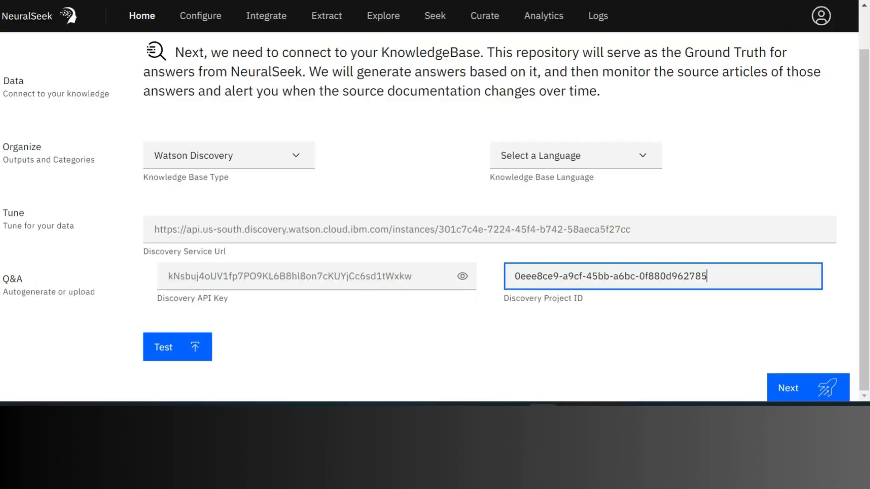
{"action": "left_click", "coordinate": [227, 281]}
{"action": "key", "text": "ctrl+v"}
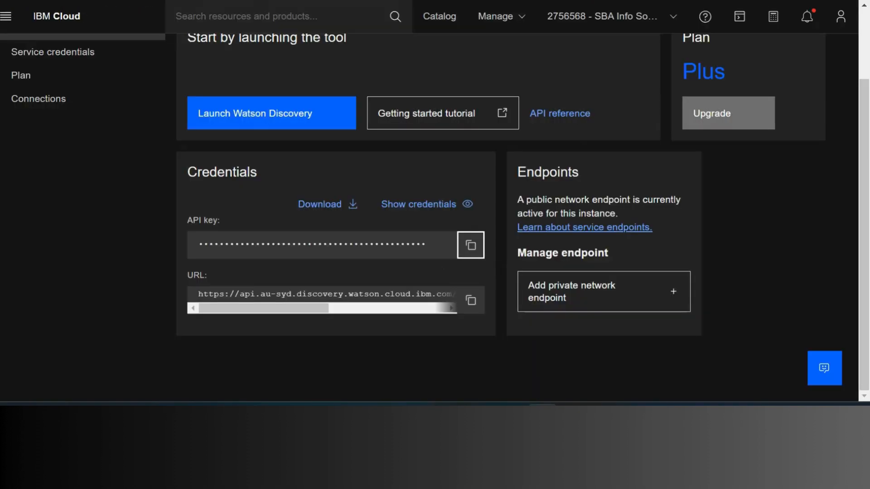
- Copy the Watson Discovery service URL from its credentials into NeuralSeek's Discovery Service Url and submit the knowledge base connection
{"action": "left_click", "coordinate": [469, 301]}
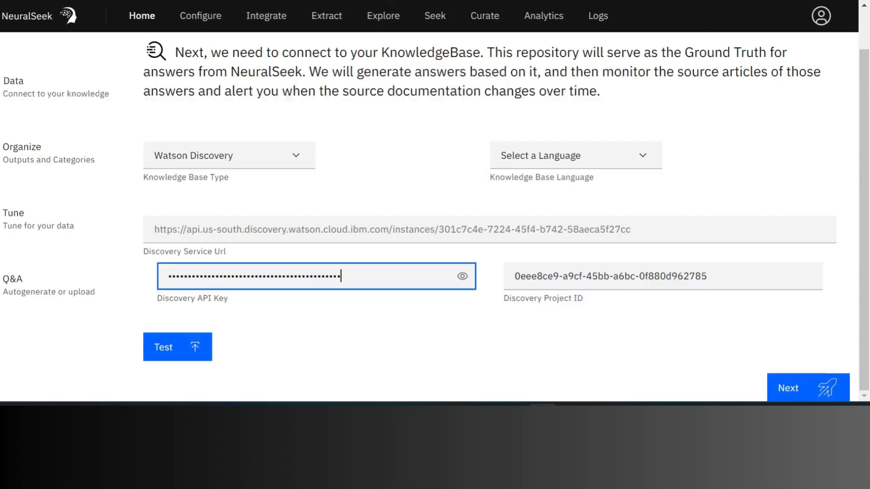
{"action": "left_click", "coordinate": [247, 230]}
{"action": "key", "text": "ctrl+v"}
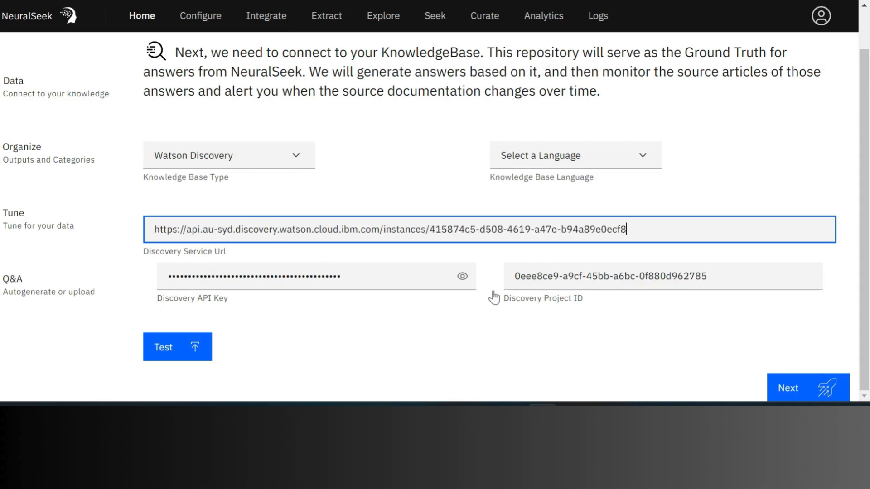
{"action": "left_click", "coordinate": [791, 389]}
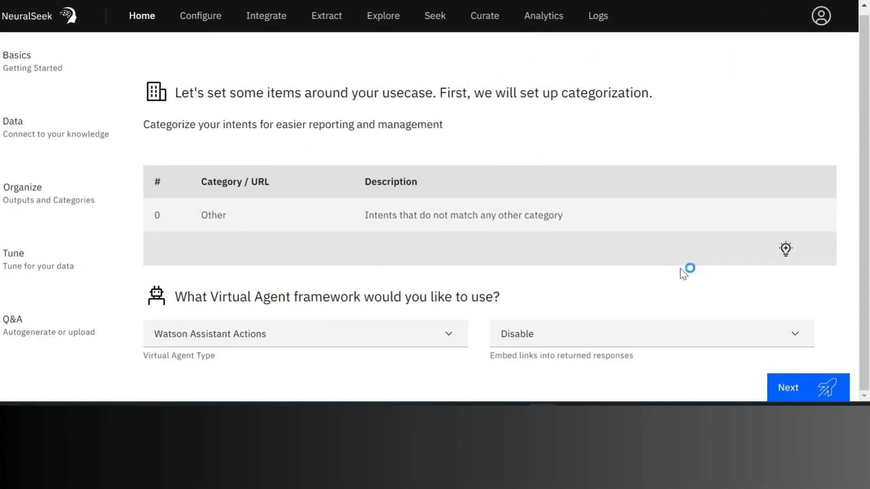
- Accept the default categorization and Watson Assistant Actions framework, and complete the data tuning page with its preset options
{"action": "left_click", "coordinate": [789, 386]}
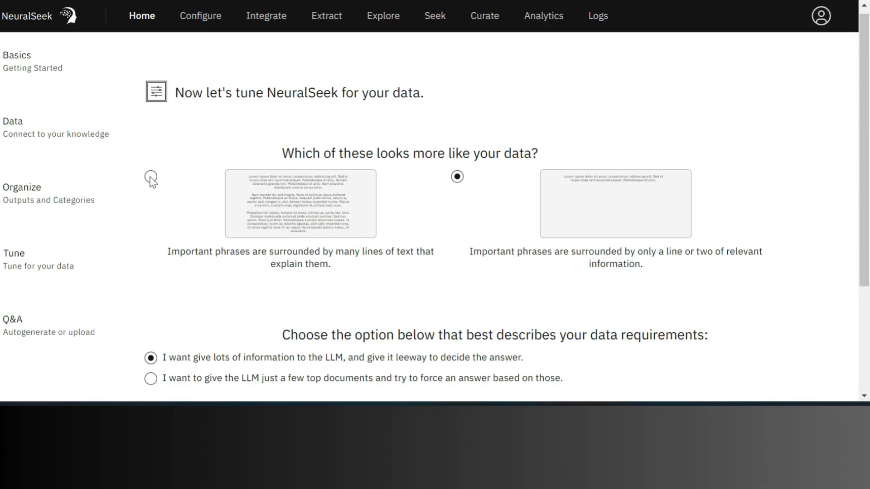
{"action": "scroll", "coordinate": [266, 175], "scroll_direction": "down", "scroll_amount": 3}
{"action": "scroll", "coordinate": [244, 174], "scroll_direction": "up", "scroll_amount": 3}
{"action": "scroll", "coordinate": [408, 187], "scroll_direction": "down", "scroll_amount": 3}
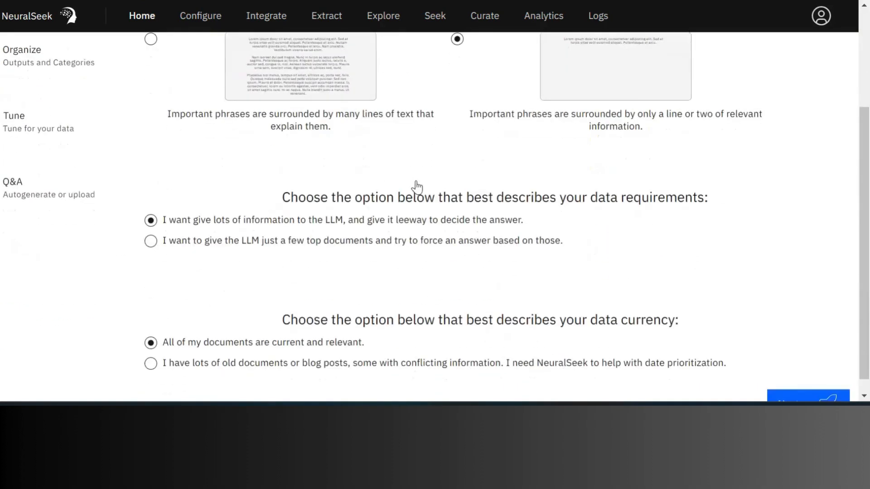
{"action": "left_click", "coordinate": [151, 244]}
{"action": "scroll", "coordinate": [399, 180], "scroll_direction": "down", "scroll_amount": 1}
{"action": "scroll", "coordinate": [318, 216], "scroll_direction": "up", "scroll_amount": 3}
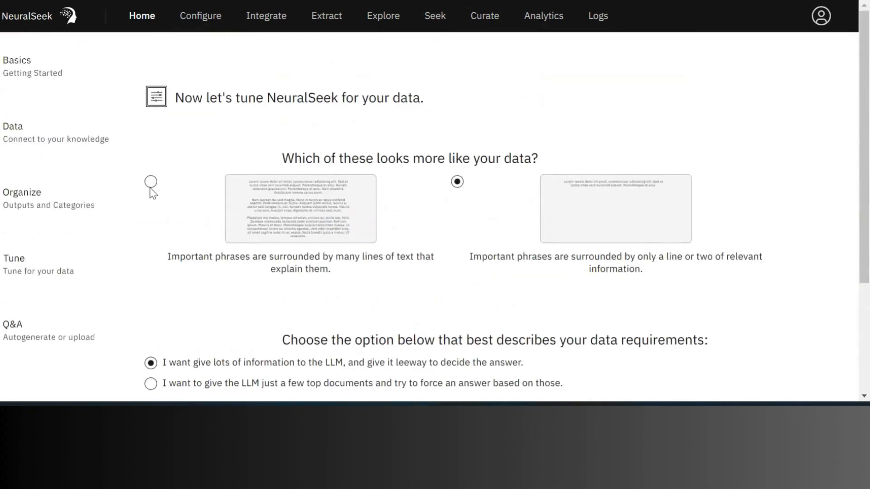
{"action": "scroll", "coordinate": [280, 185], "scroll_direction": "down", "scroll_amount": 3}
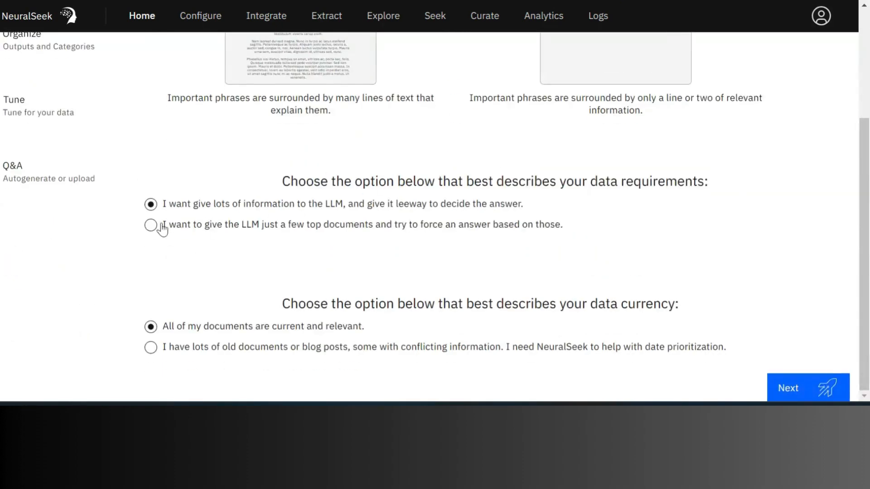
{"action": "left_click", "coordinate": [812, 390]}
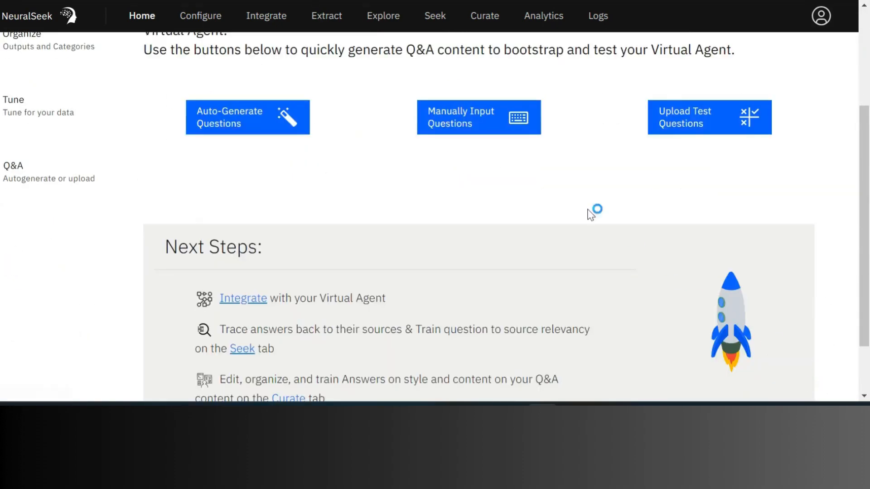
- Review NeuralSeek's question generation options and suggested next steps, and view the actions list in watsonx Assistant
{"action": "scroll", "coordinate": [392, 215], "scroll_direction": "up", "scroll_amount": 2}
{"action": "scroll", "coordinate": [393, 215], "scroll_direction": "up", "scroll_amount": 2}
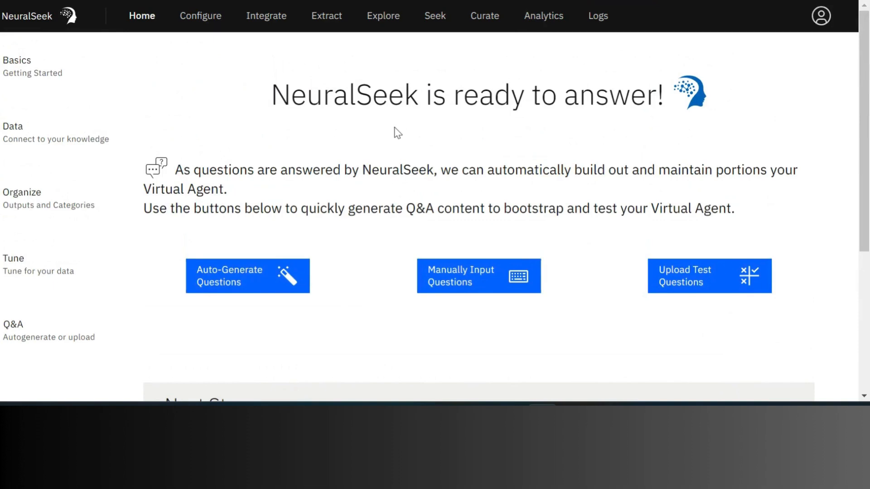
{"action": "scroll", "coordinate": [399, 129], "scroll_direction": "down", "scroll_amount": 5}
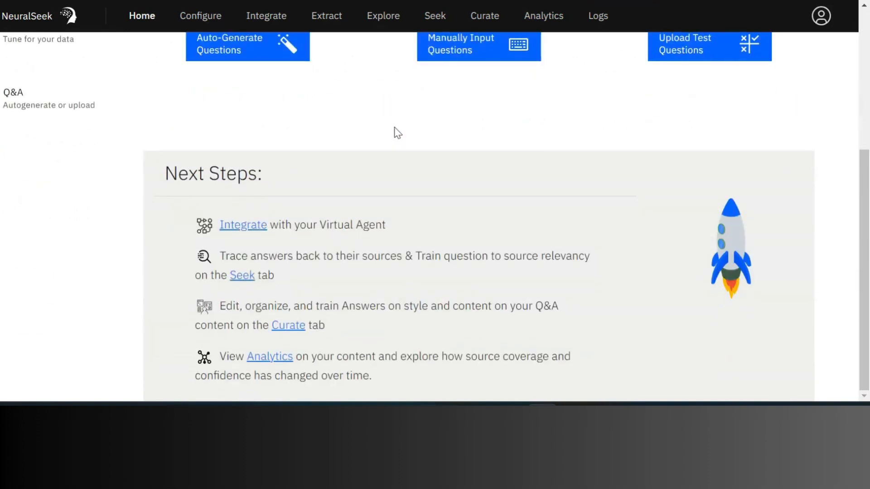
{"action": "left_click", "coordinate": [260, 0]}
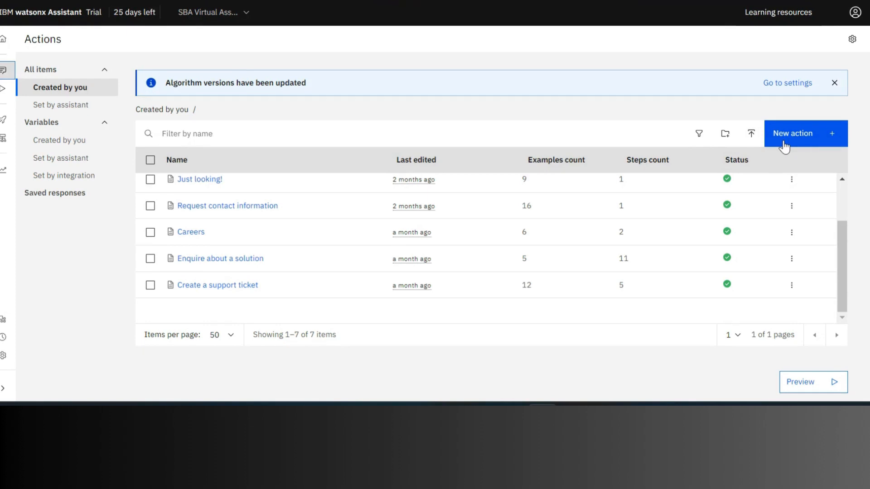
- Switch back to NeuralSeek, auto-generate questions for the virtual agent, and review the generated list
{"action": "left_click", "coordinate": [344, 1]}
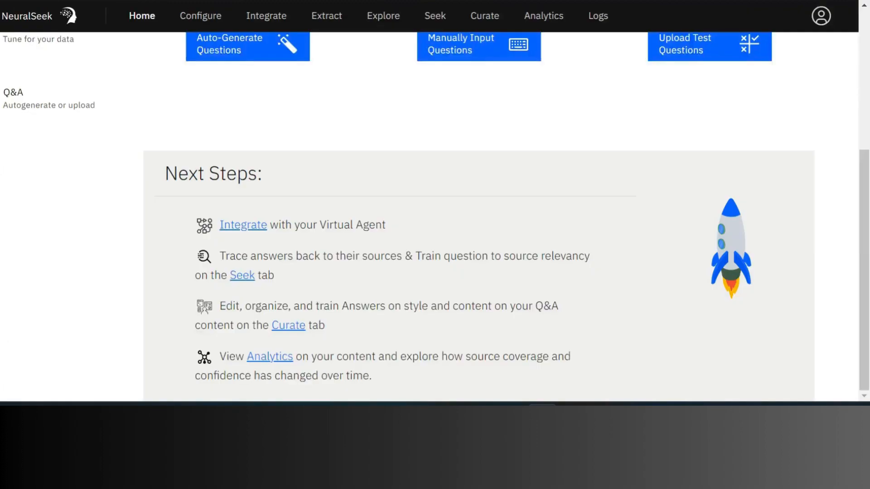
{"action": "scroll", "coordinate": [370, 141], "scroll_direction": "up", "scroll_amount": 4}
{"action": "left_click", "coordinate": [241, 255]}
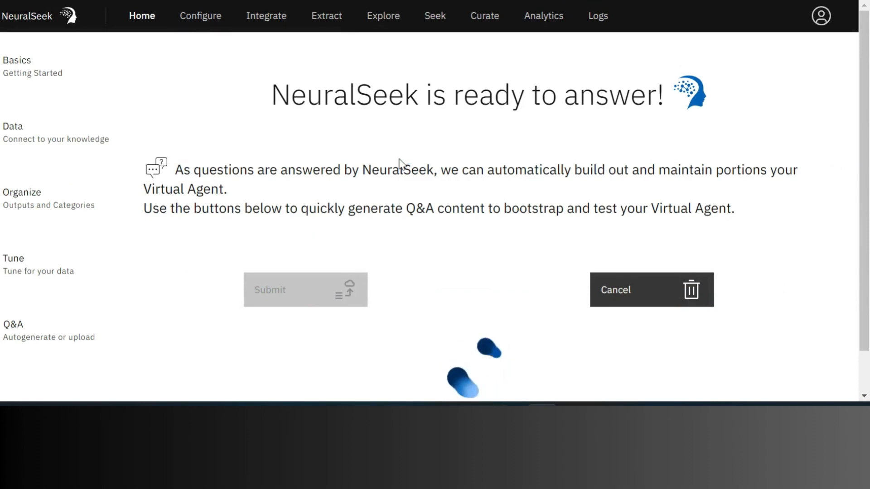
{"action": "scroll", "coordinate": [399, 164], "scroll_direction": "down", "scroll_amount": 1}
{"action": "scroll", "coordinate": [401, 159], "scroll_direction": "down", "scroll_amount": 5}
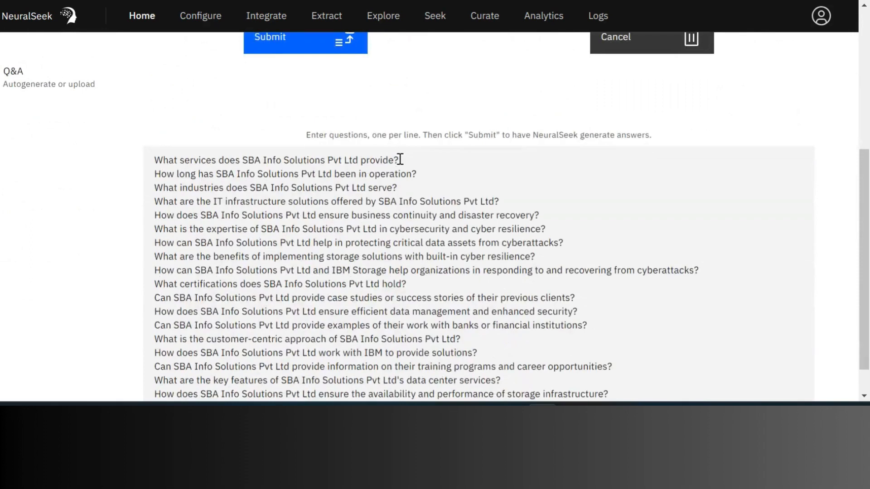
{"action": "scroll", "coordinate": [400, 160], "scroll_direction": "down", "scroll_amount": 1}
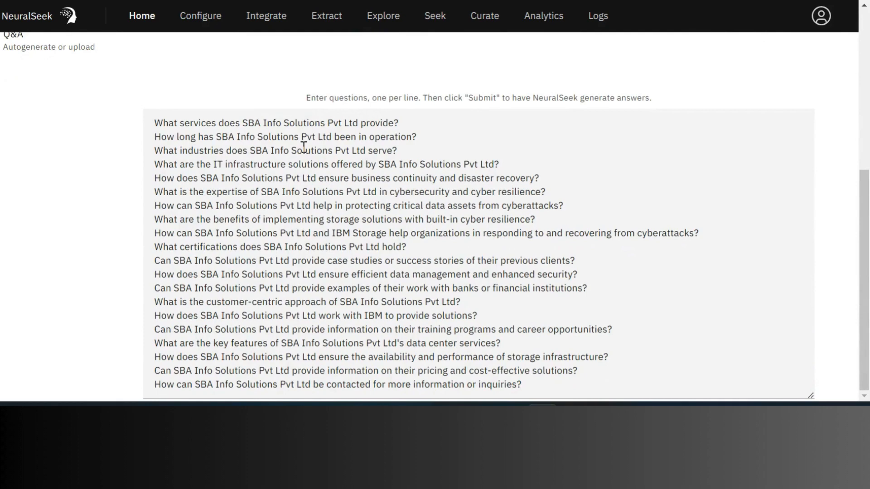
{"action": "scroll", "coordinate": [522, 235], "scroll_direction": "up", "scroll_amount": 6}
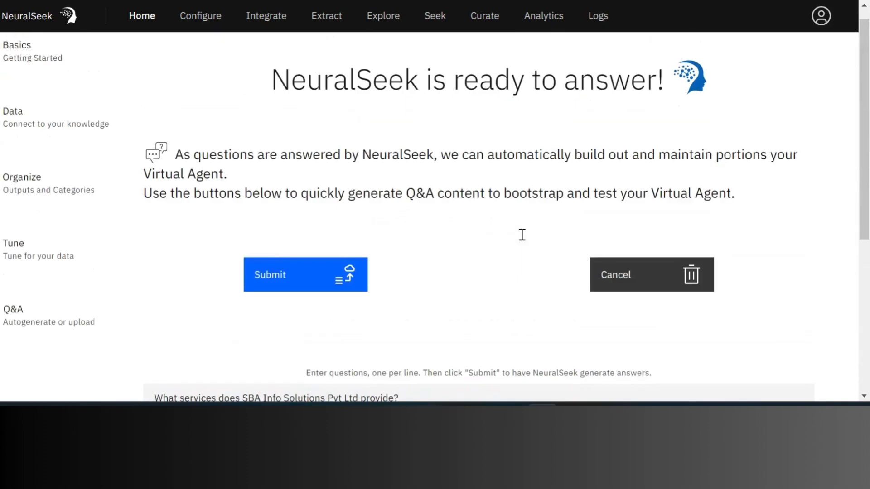
{"action": "scroll", "coordinate": [522, 235], "scroll_direction": "down", "scroll_amount": 6}
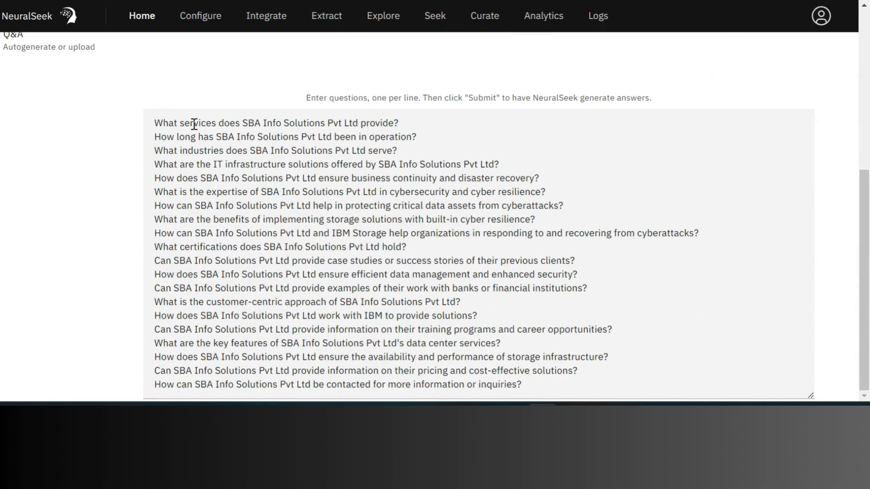
- Select all the generated questions about SBA Info Solutions and submit them so NeuralSeek generates answers
{"action": "left_click", "coordinate": [528, 386]}
{"action": "left_click_drag", "start_coordinate": [231, 210], "coordinate": [150, 124]}
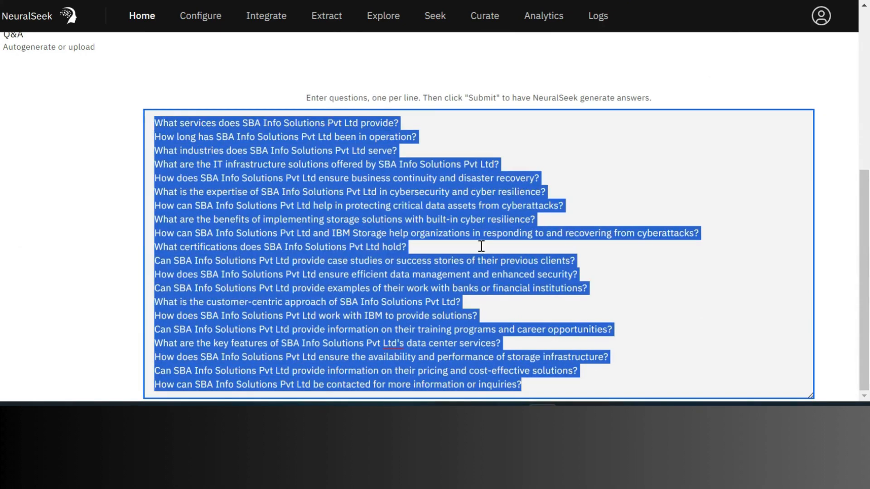
{"action": "left_click", "coordinate": [482, 413]}
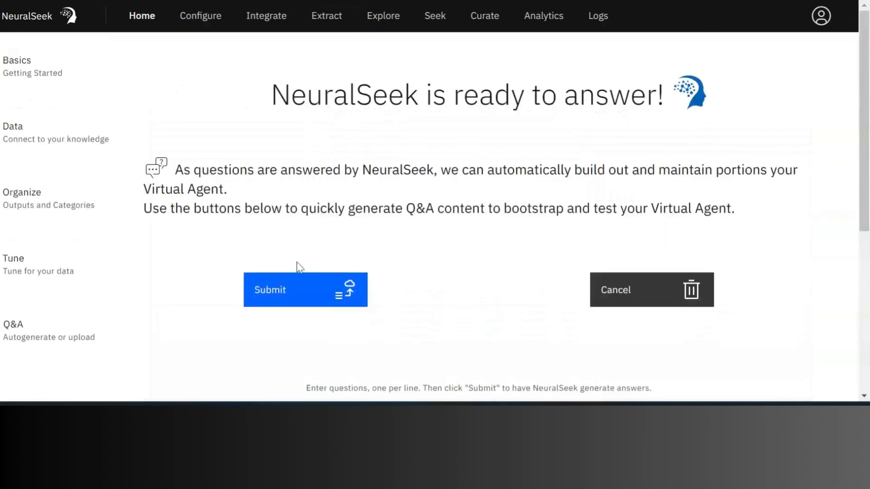
{"action": "left_click", "coordinate": [326, 272]}
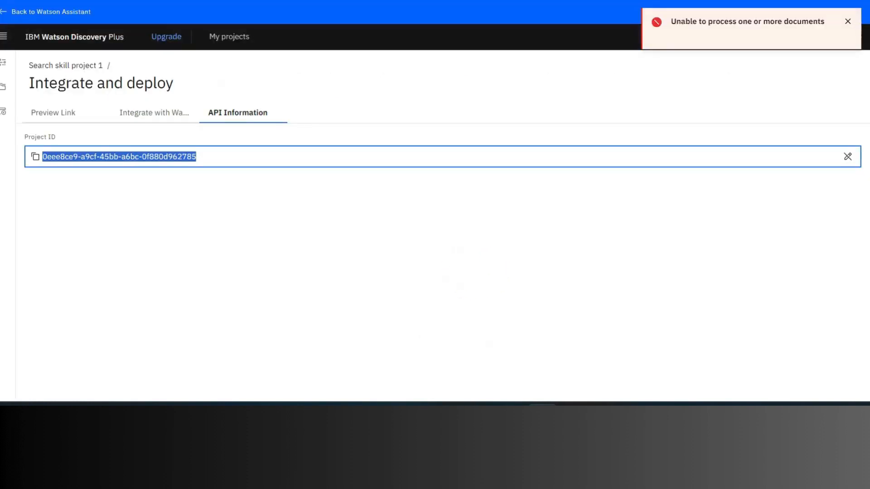
- Switch to Watson Discovery, open the collections of Search skill project 1, and preview a document from the SBA Website collection
{"action": "mouse_move", "coordinate": [10, 116]}
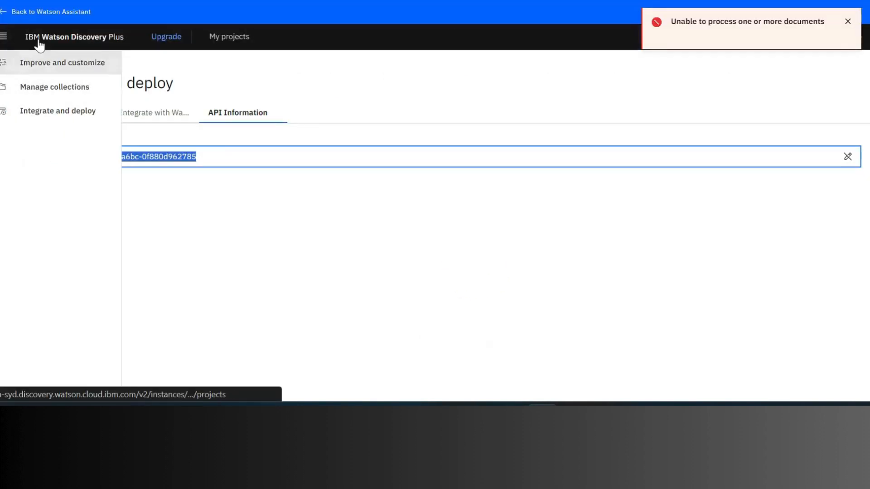
{"action": "left_click", "coordinate": [38, 41]}
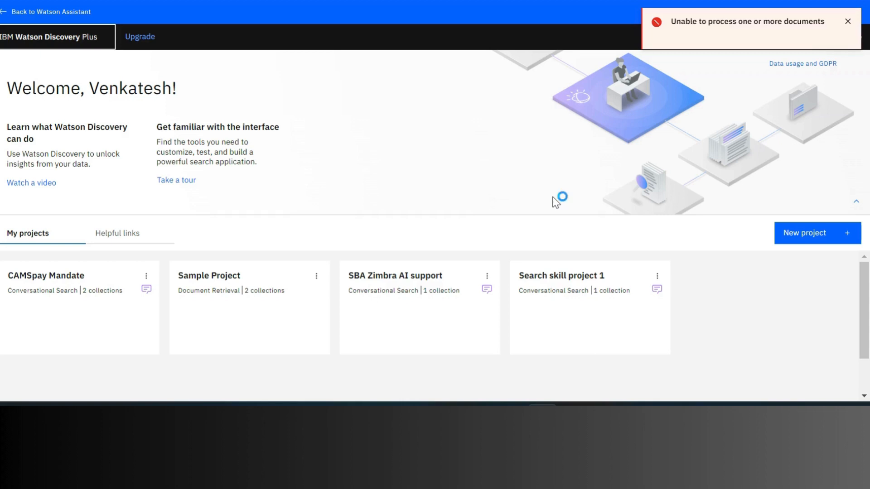
{"action": "left_click", "coordinate": [559, 269]}
{"action": "left_click", "coordinate": [4, 87]}
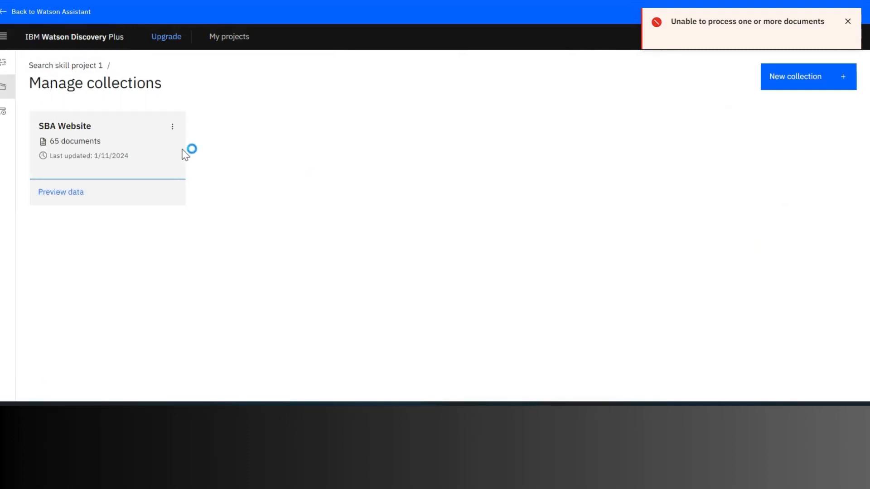
{"action": "left_click", "coordinate": [78, 196]}
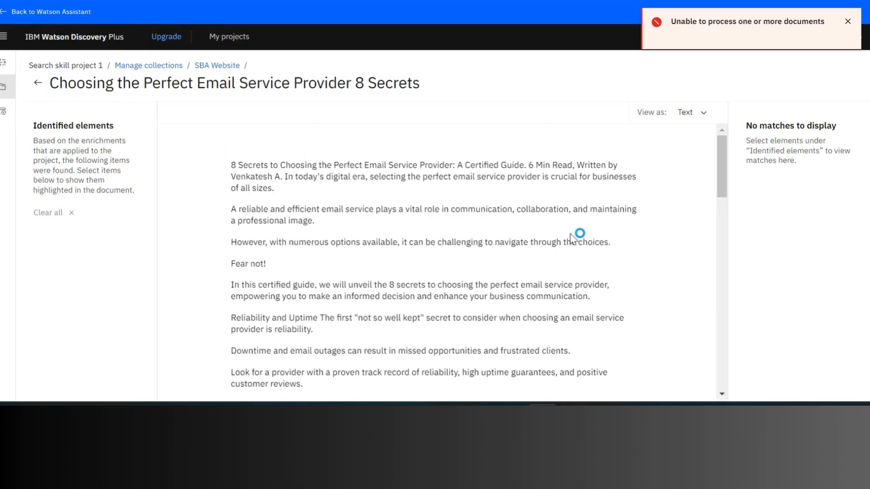
{"action": "scroll", "coordinate": [577, 235], "scroll_direction": "down", "scroll_amount": 5}
{"action": "scroll", "coordinate": [577, 236], "scroll_direction": "up", "scroll_amount": 5}
{"action": "left_click", "coordinate": [36, 83]}
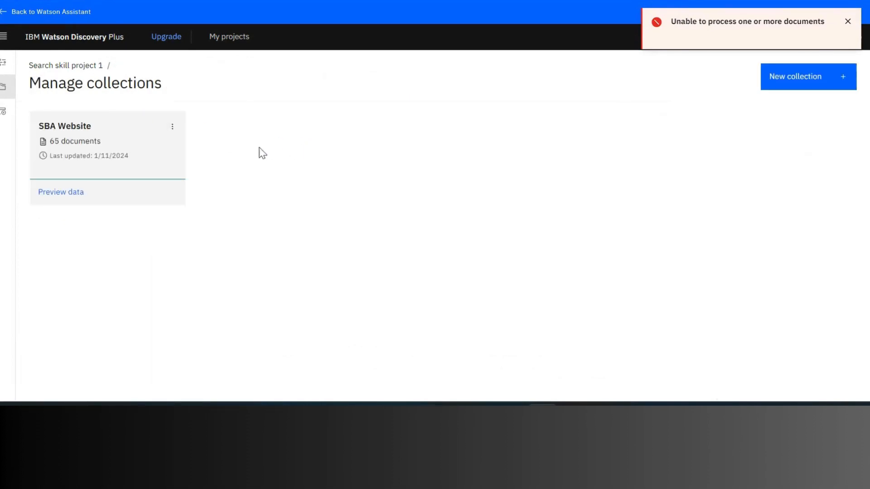
- Open the SBA Website collection and review its crawl activity and the list of stored documents
{"action": "left_click", "coordinate": [72, 141]}
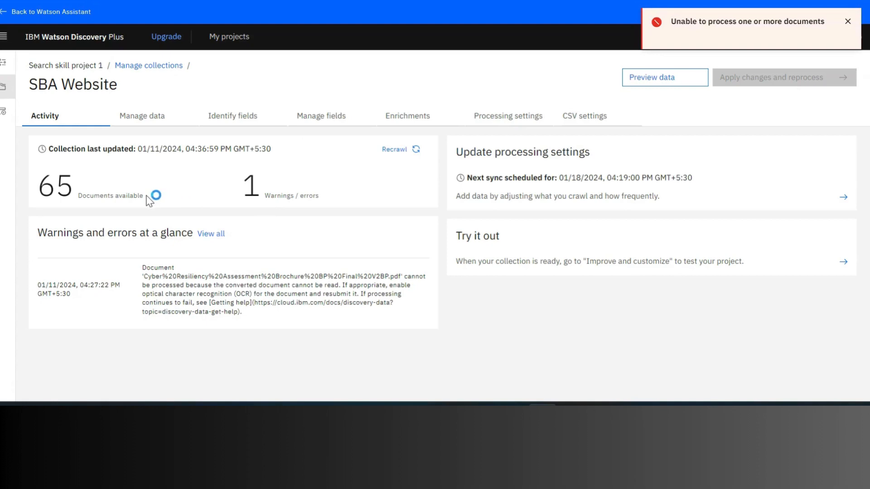
{"action": "left_click", "coordinate": [168, 123]}
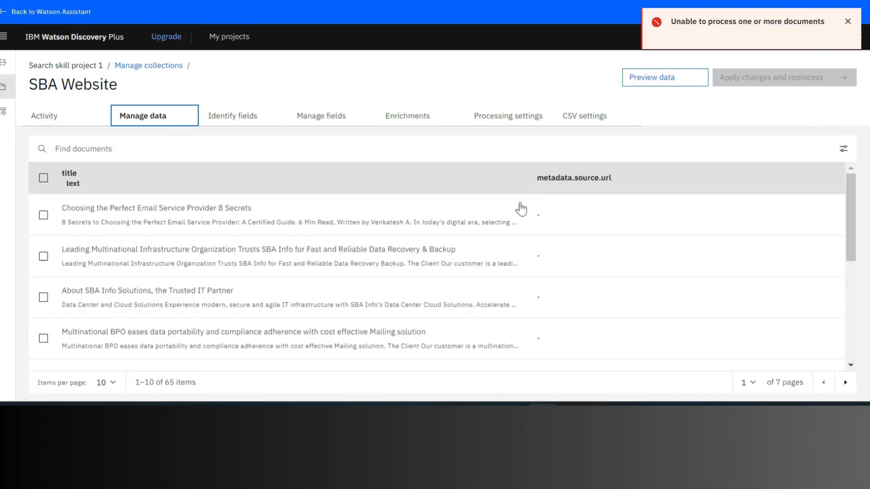
{"action": "scroll", "coordinate": [521, 209], "scroll_direction": "down", "scroll_amount": 5}
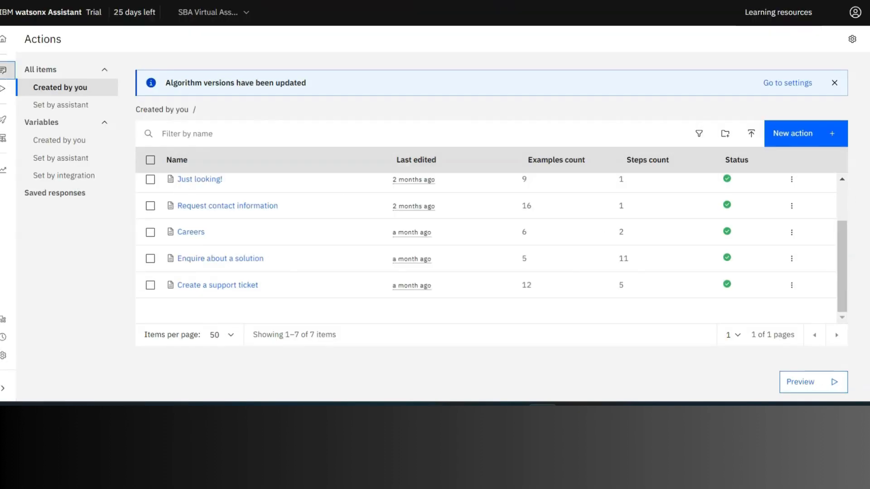
- Switch to watsonx Assistant, preview the virtual agent, and test the web chat with the message "Solution"
{"action": "mouse_move", "coordinate": [6, 94]}
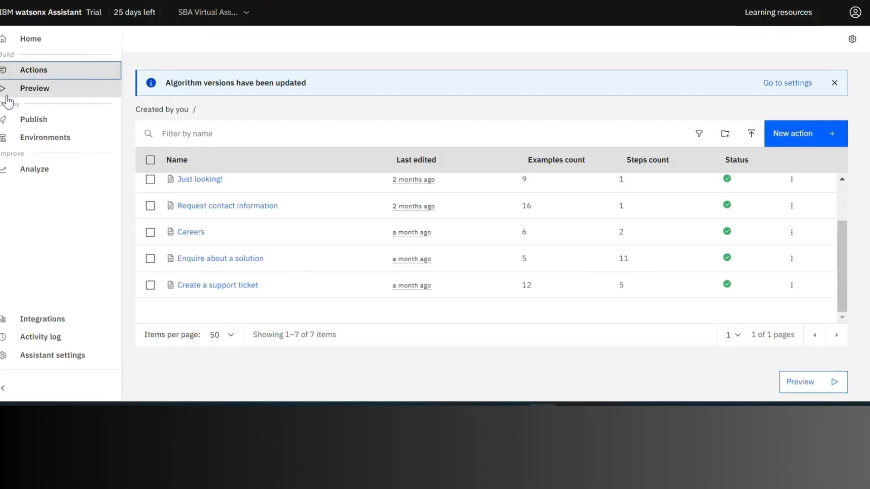
{"action": "left_click", "coordinate": [19, 101]}
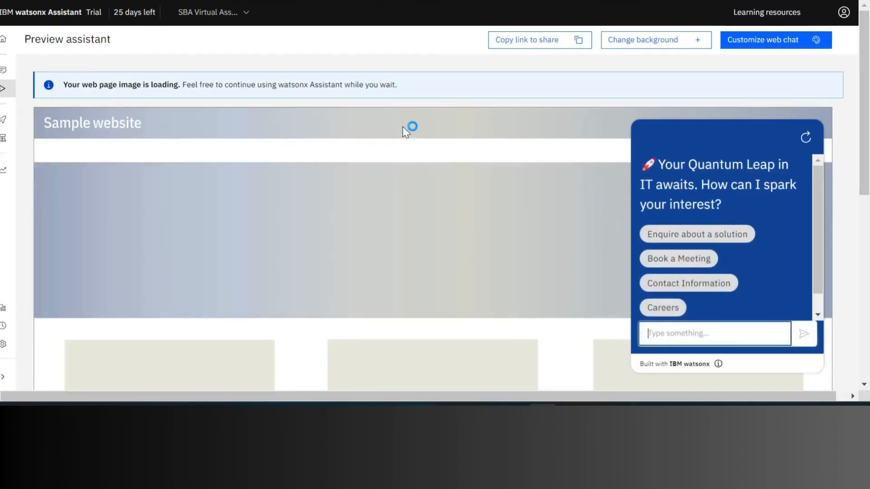
{"action": "scroll", "coordinate": [690, 237], "scroll_direction": "down", "scroll_amount": 1}
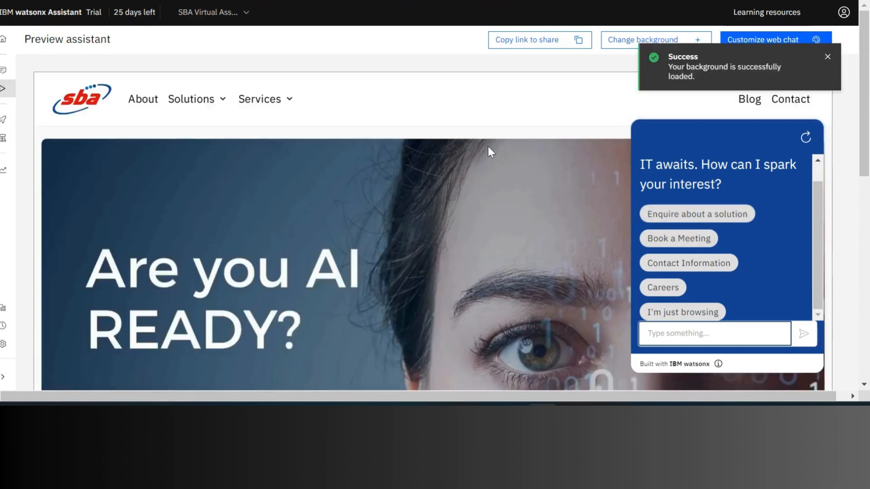
{"action": "scroll", "coordinate": [494, 169], "scroll_direction": "down", "scroll_amount": 2}
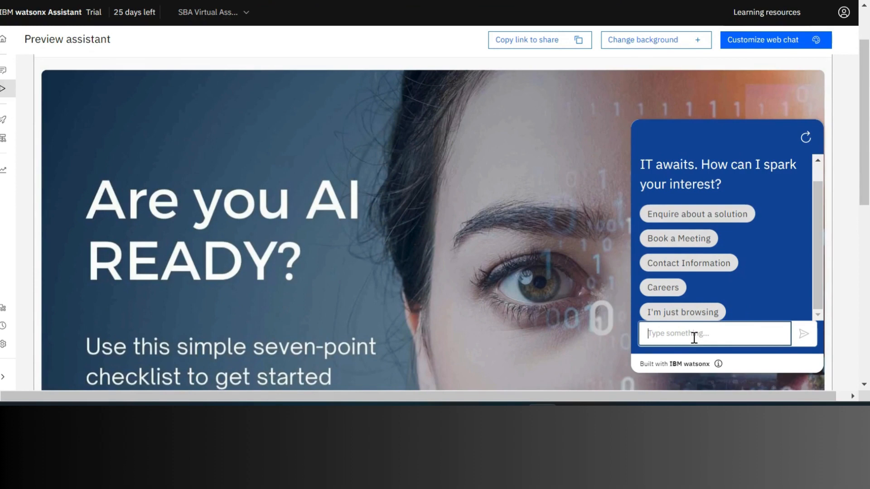
{"action": "type", "text": "Solution"}
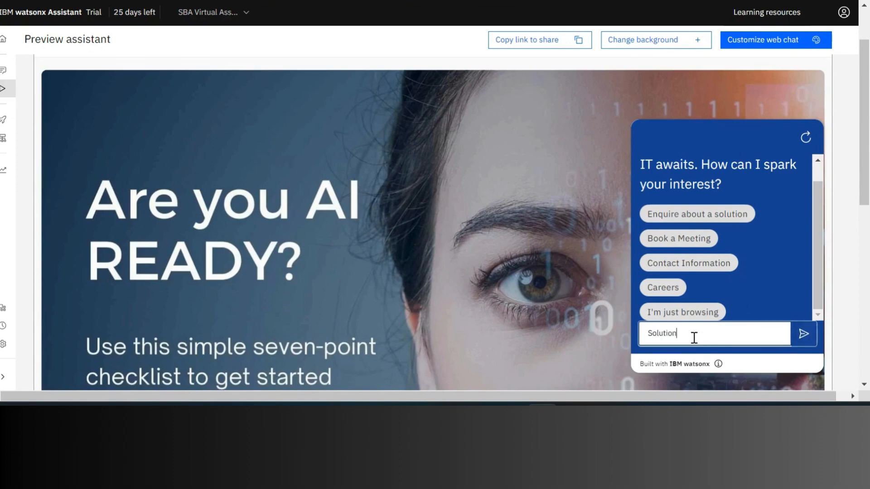
{"action": "key", "text": "Return"}
{"action": "left_click", "coordinate": [740, 224]}
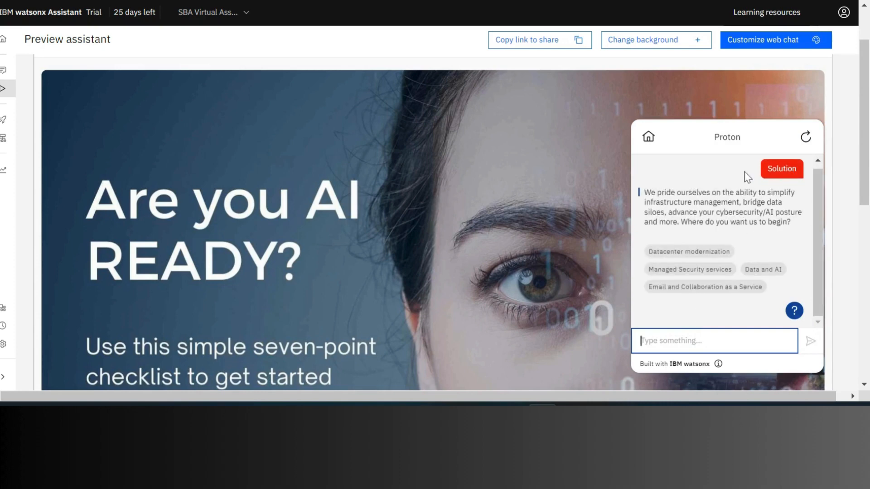
- Open the "Enquire about a solution" action and review its customer starting phrases and conversation steps
{"action": "left_click", "coordinate": [398, 179]}
{"action": "left_click", "coordinate": [8, 71]}
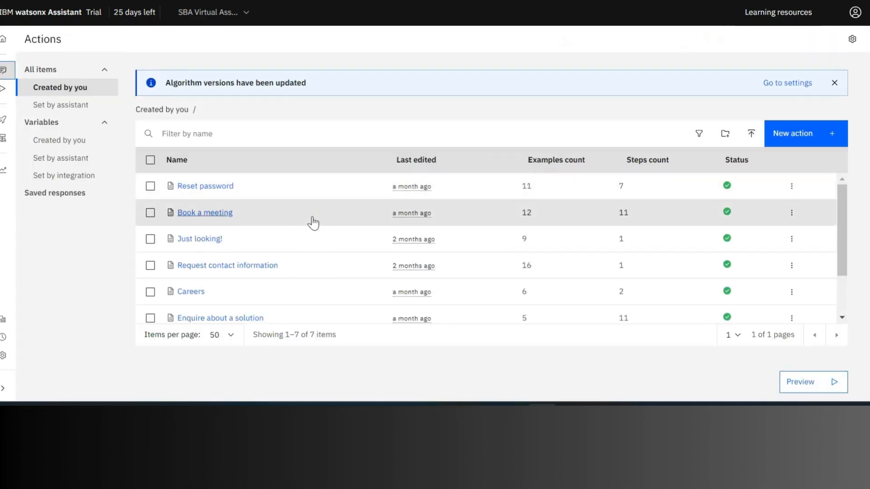
{"action": "scroll", "coordinate": [307, 253], "scroll_direction": "down", "scroll_amount": 2}
{"action": "left_click", "coordinate": [226, 258]}
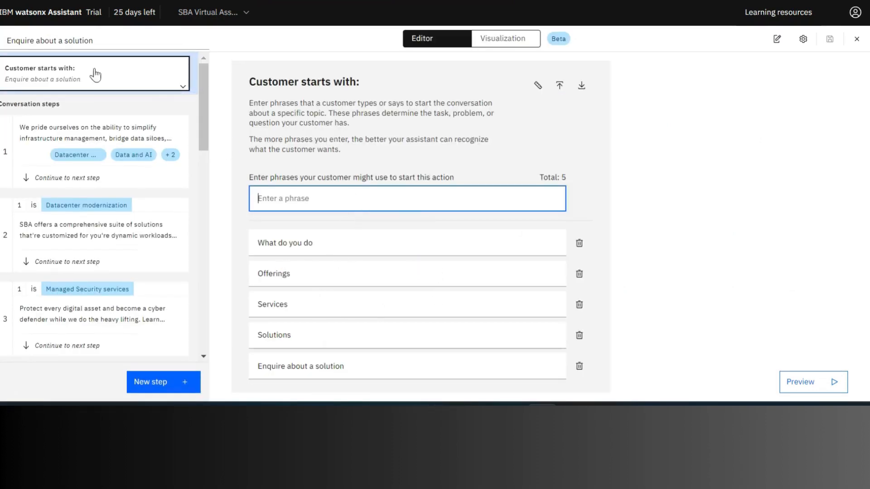
- Return to the assistant preview and send the web chat the message "what datacenter services do you"
{"action": "left_click", "coordinate": [25, 14]}
{"action": "mouse_move", "coordinate": [6, 74]}
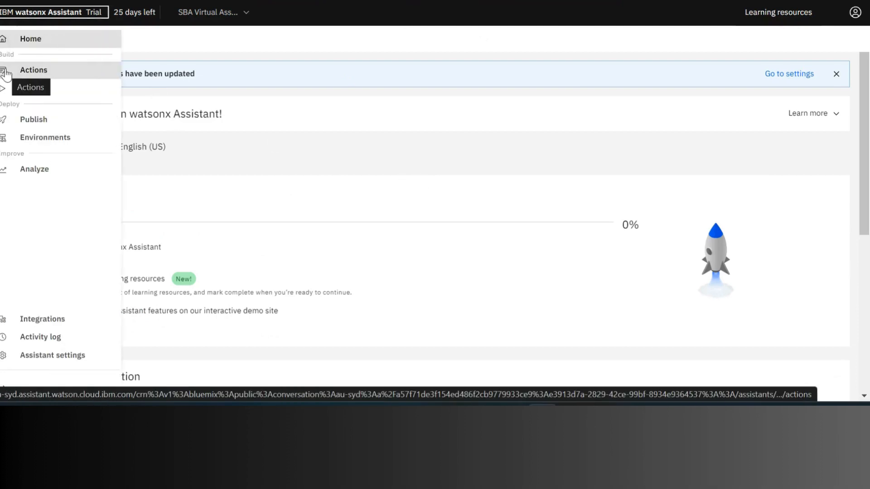
{"action": "left_click", "coordinate": [4, 88]}
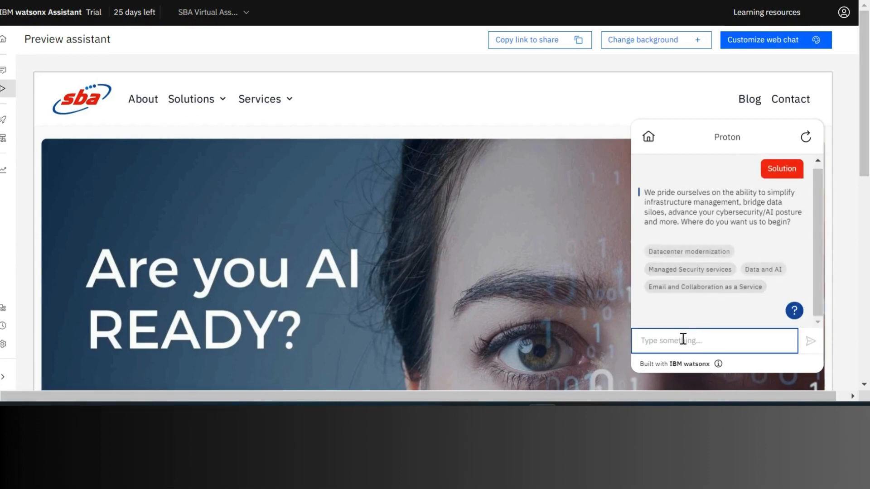
{"action": "type", "text": "what"}
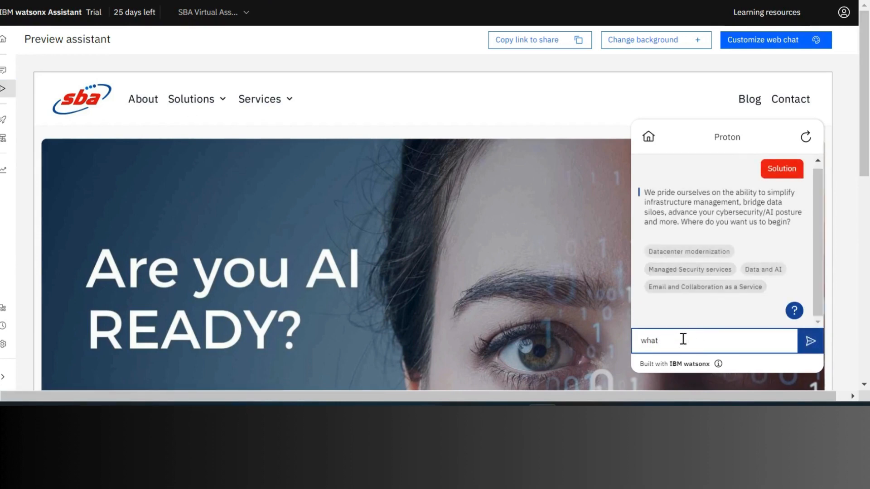
{"action": "type", "text": " datacenter services do you"}
{"action": "key", "text": "Return"}
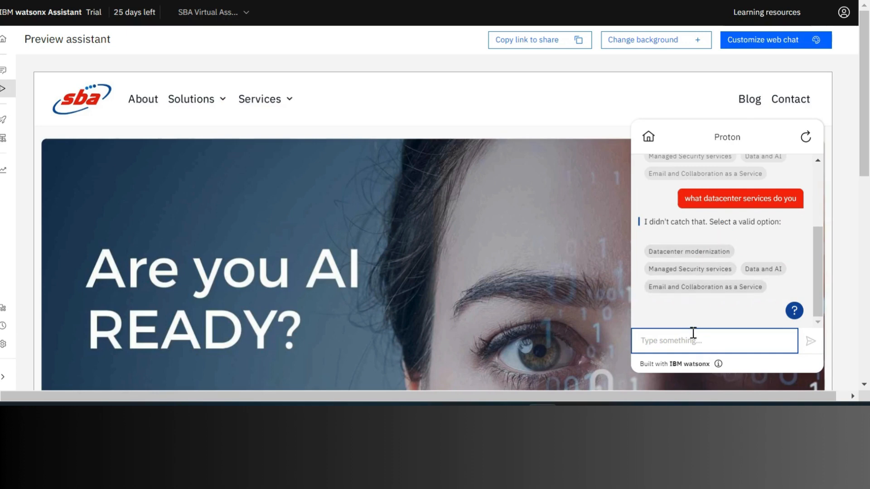
- Ask the web chat "tell me about SBA" and "How do I contact you", and review the replies
{"action": "type", "text": "tell"}
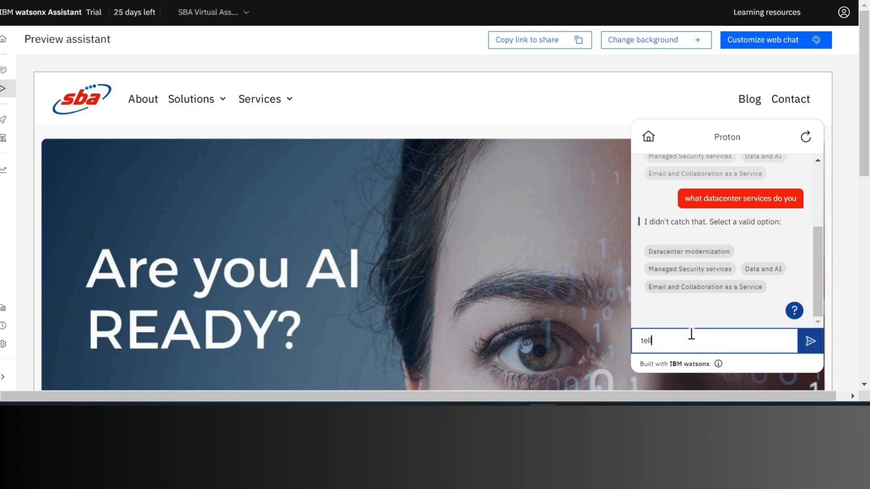
{"action": "type", "text": " me about SBA"}
{"action": "key", "text": "Return"}
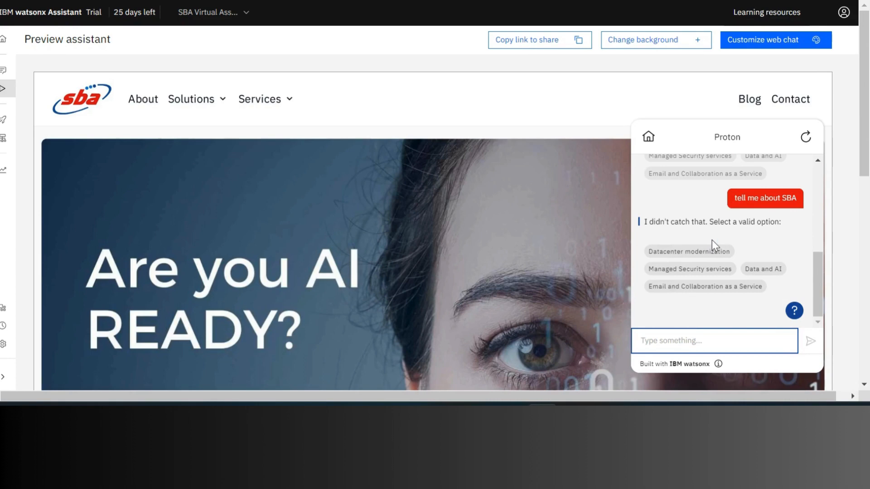
{"action": "type", "text": "Ho"}
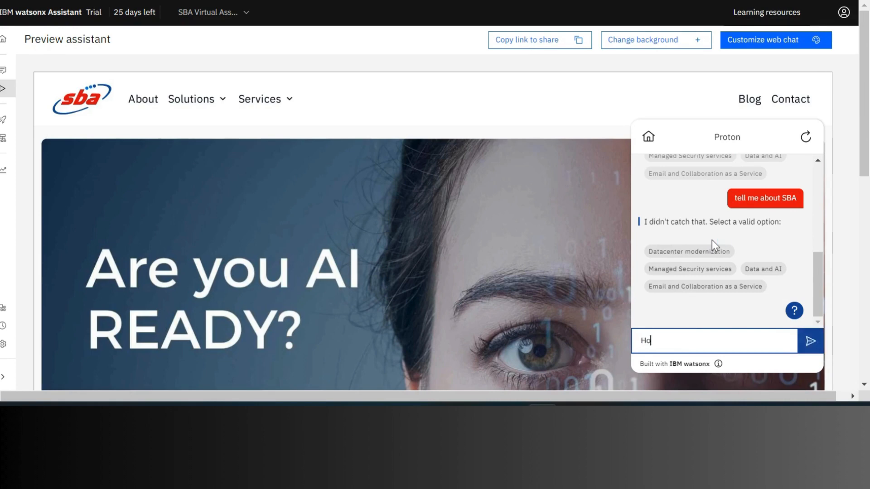
{"action": "type", "text": "w do I contact you"}
{"action": "key", "text": "Return"}
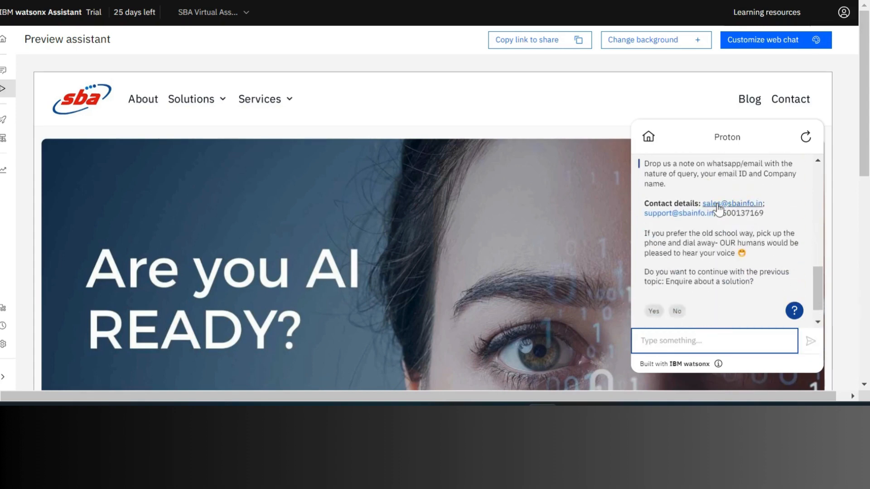
{"action": "scroll", "coordinate": [721, 210], "scroll_direction": "up", "scroll_amount": 2}
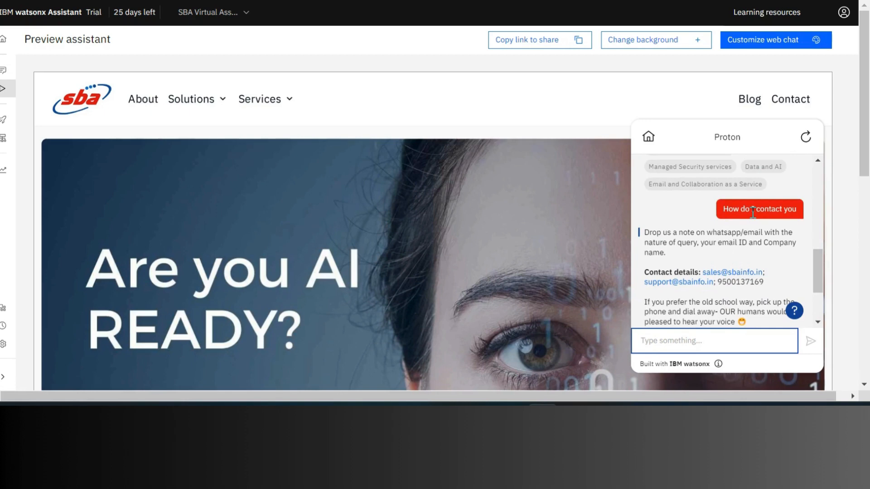
- Test the web chat with the request "tell me about email as a service"
{"action": "left_click", "coordinate": [677, 342]}
{"action": "type", "text": "tell me"}
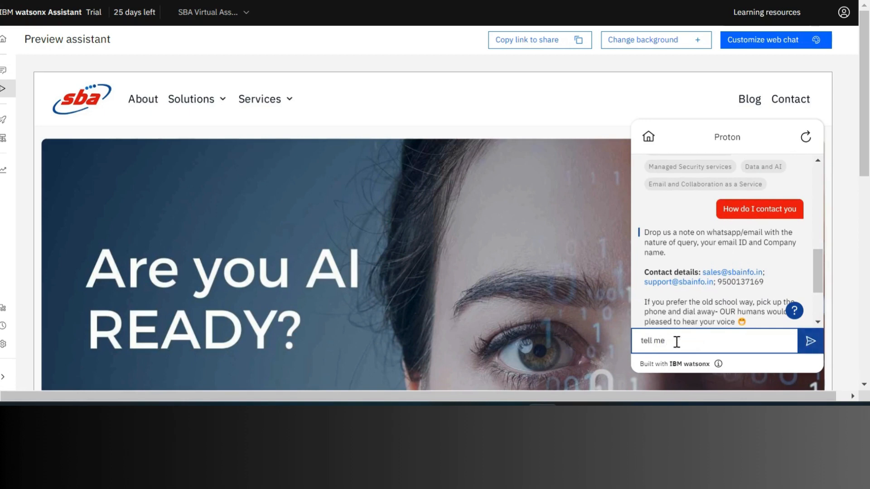
{"action": "type", "text": " about email as a service"}
{"action": "key", "text": "Return"}
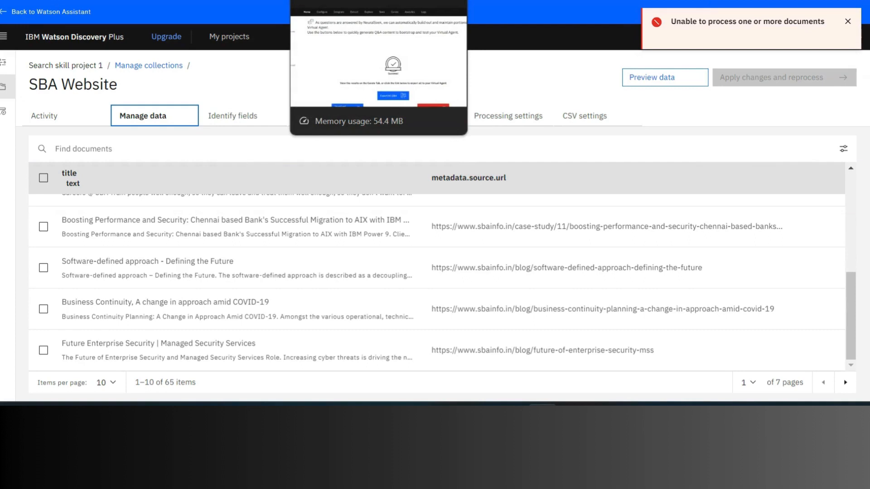
- Switch to NeuralSeek, export all generated Q&A, and save the JSON file as "SBA Proton actions" in the Downloads folder
{"action": "left_click", "coordinate": [335, 1]}
{"action": "scroll", "coordinate": [515, 170], "scroll_direction": "down", "scroll_amount": 1}
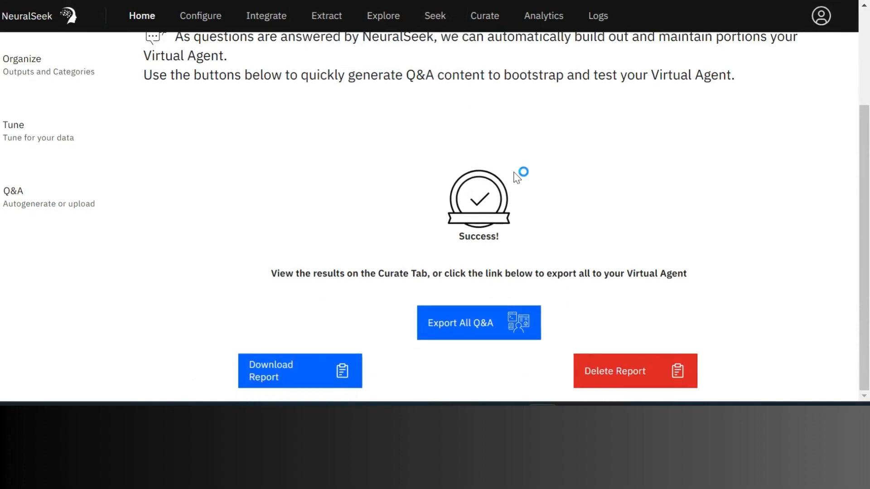
{"action": "left_click", "coordinate": [479, 333]}
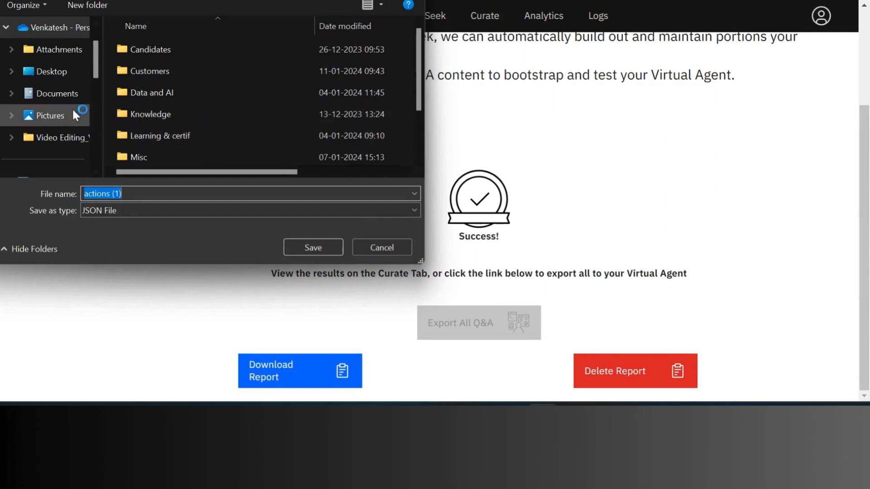
{"action": "left_click_drag", "start_coordinate": [92, 53], "coordinate": [91, 101]}
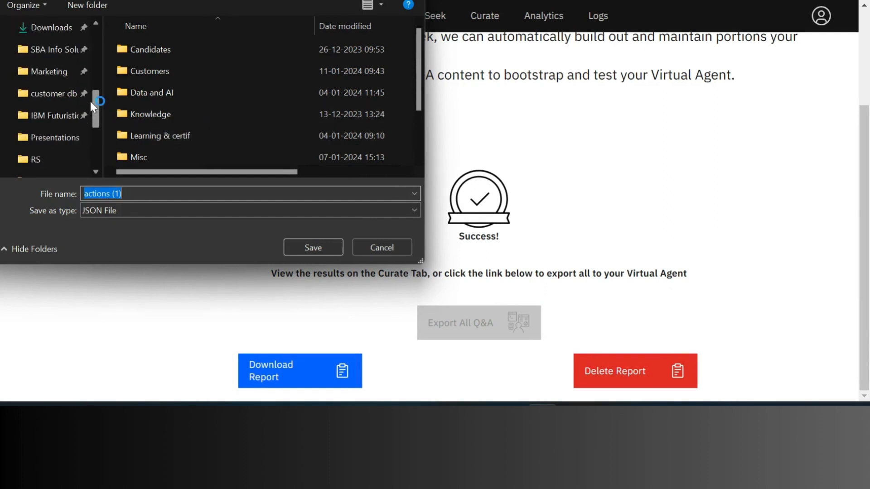
{"action": "left_click", "coordinate": [51, 27]}
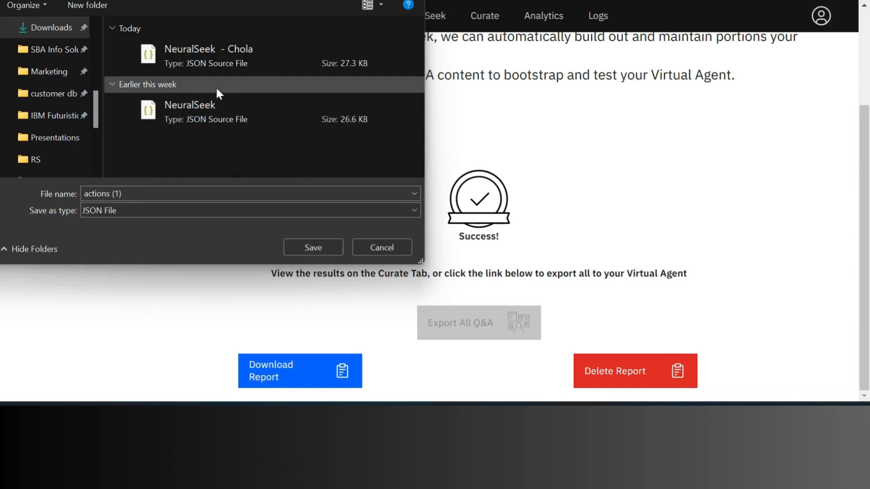
{"action": "left_click", "coordinate": [109, 195]}
{"action": "type", "text": "SBA Pro"}
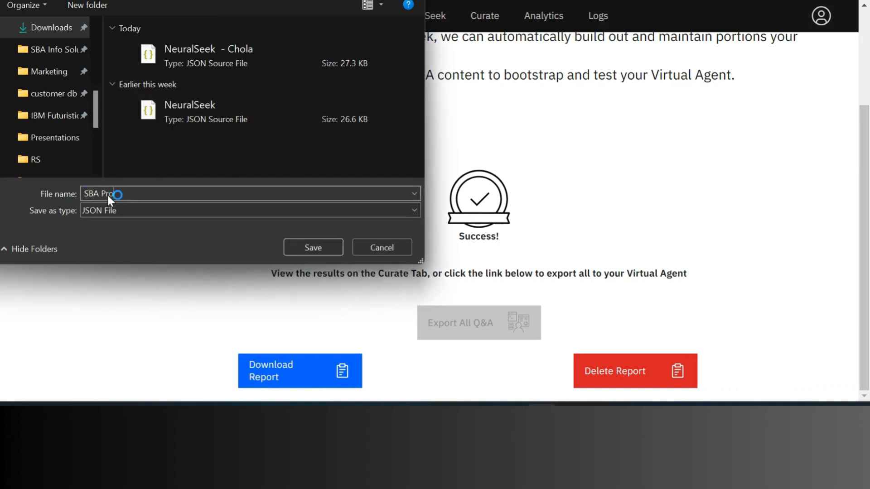
{"action": "type", "text": "ton actions"}
{"action": "left_click", "coordinate": [311, 247]}
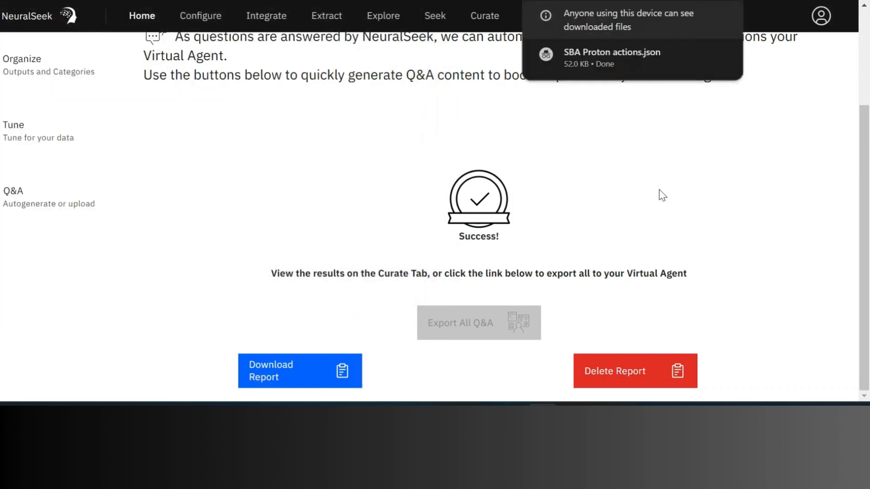
- Test NeuralSeek's Seek function with the question "what does SBA do" and examine the answer's semantic match and KnowledgeBase scores
{"action": "scroll", "coordinate": [662, 192], "scroll_direction": "up", "scroll_amount": 3}
{"action": "scroll", "coordinate": [674, 189], "scroll_direction": "down", "scroll_amount": 3}
{"action": "scroll", "coordinate": [556, 238], "scroll_direction": "up", "scroll_amount": 3}
{"action": "left_click", "coordinate": [431, 27]}
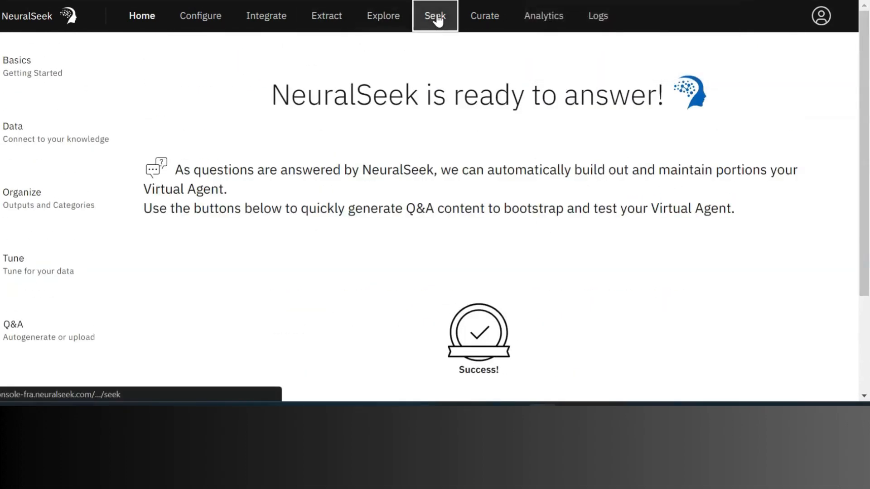
{"action": "left_click", "coordinate": [383, 65]}
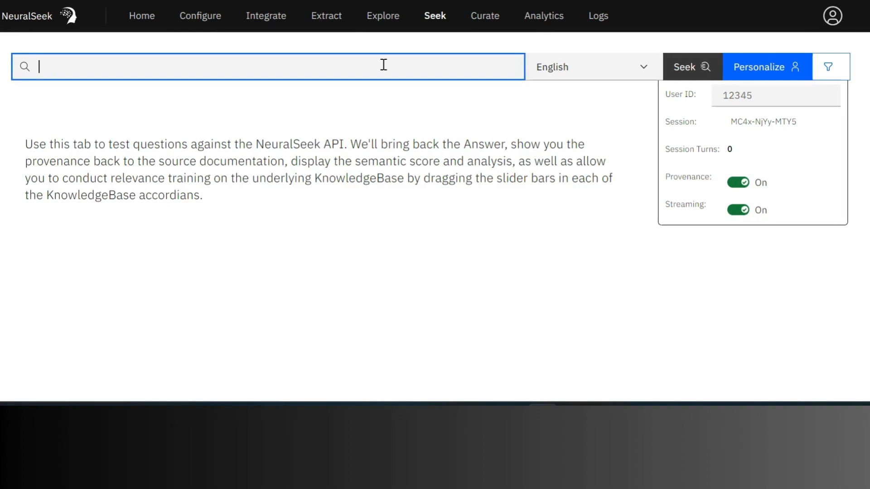
{"action": "type", "text": "what does SBA do"}
{"action": "key", "text": "Return"}
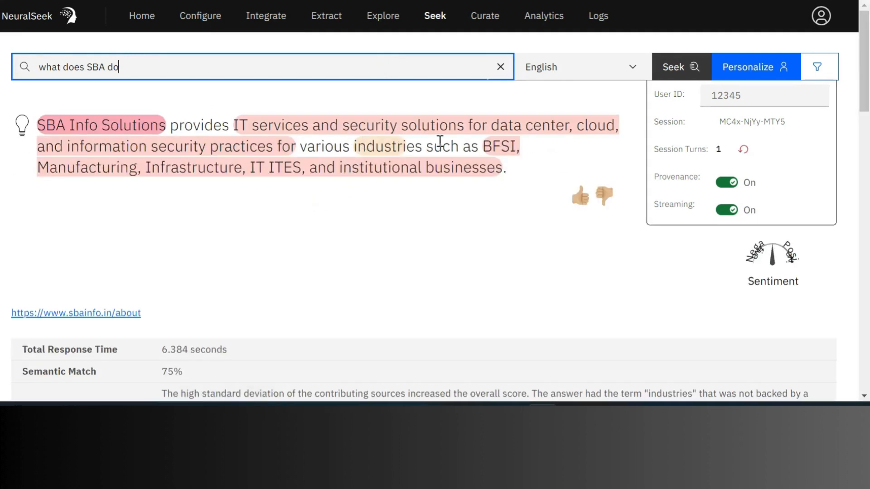
{"action": "scroll", "coordinate": [355, 202], "scroll_direction": "down", "scroll_amount": 5}
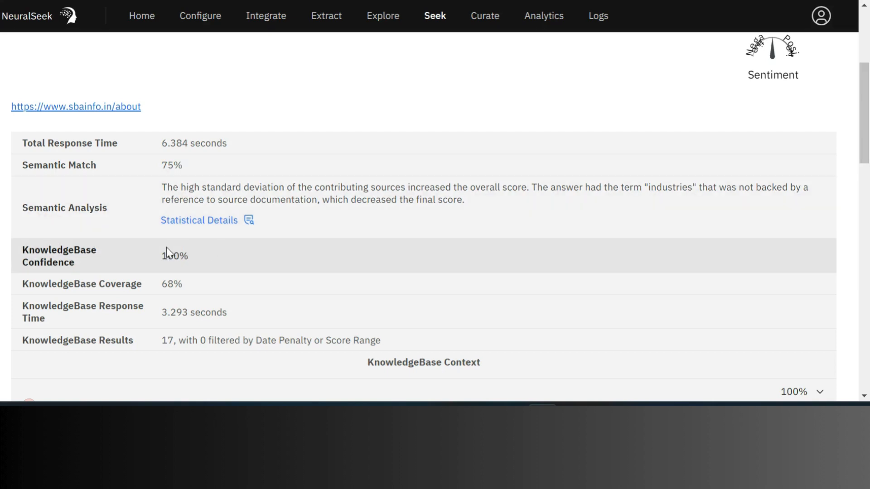
{"action": "scroll", "coordinate": [331, 243], "scroll_direction": "up", "scroll_amount": 5}
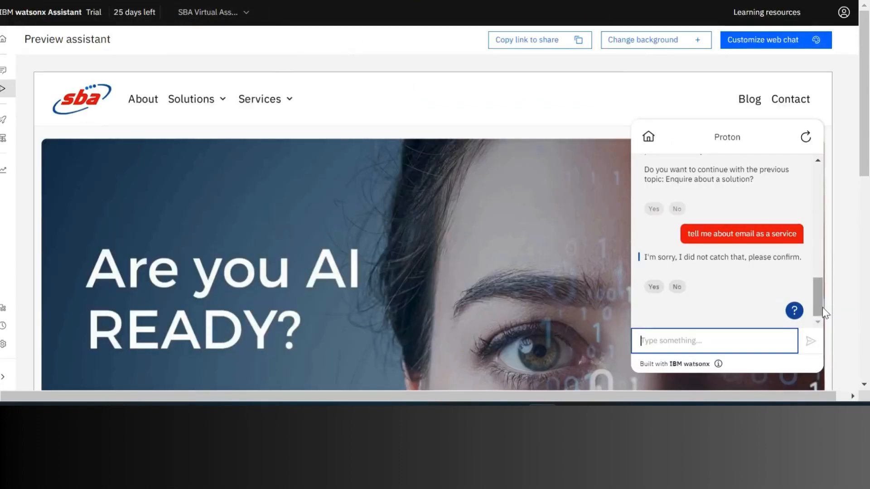
- Switch to watsonx Assistant and review the essential channels, third-party channels and extensions available among its integrations
{"action": "scroll", "coordinate": [306, 161], "scroll_direction": "down", "scroll_amount": 5}
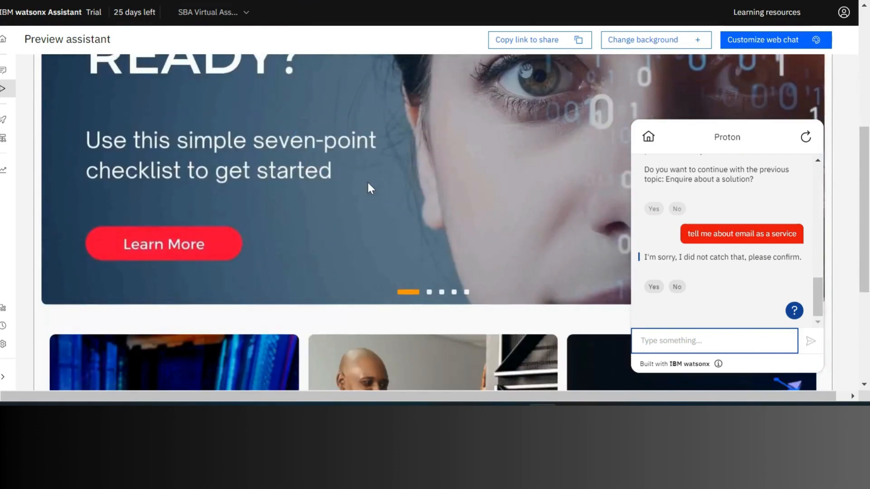
{"action": "mouse_move", "coordinate": [21, 124]}
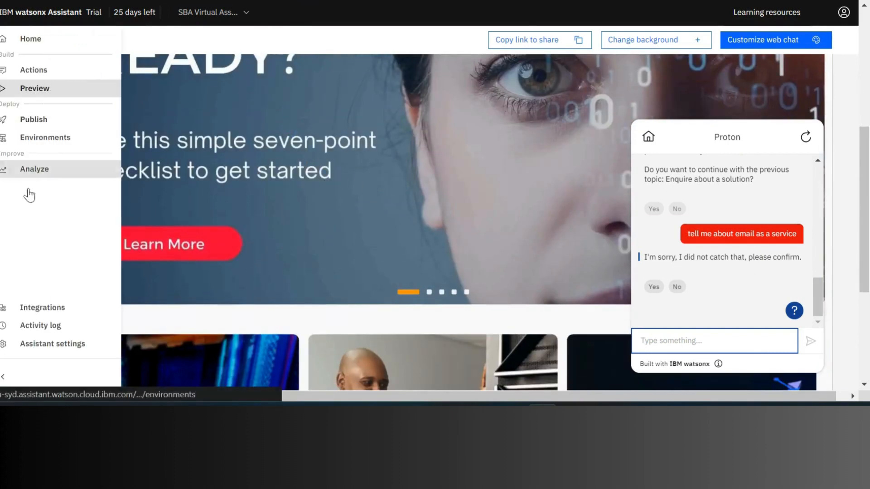
{"action": "left_click", "coordinate": [42, 310]}
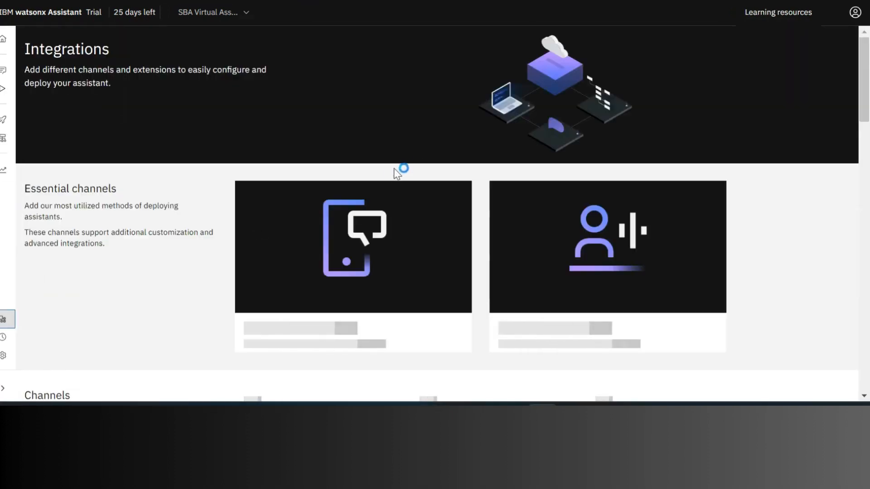
{"action": "scroll", "coordinate": [369, 192], "scroll_direction": "down", "scroll_amount": 7}
{"action": "scroll", "coordinate": [369, 192], "scroll_direction": "up", "scroll_amount": 7}
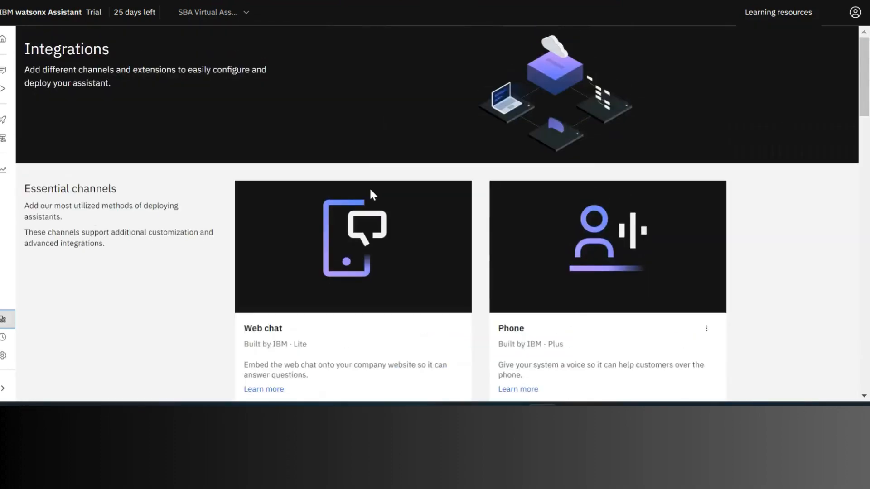
{"action": "scroll", "coordinate": [371, 193], "scroll_direction": "down", "scroll_amount": 7}
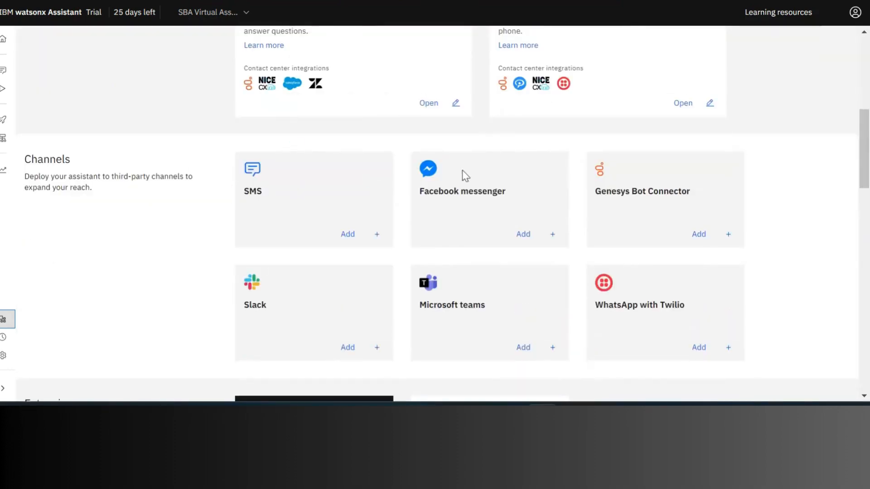
{"action": "scroll", "coordinate": [448, 134], "scroll_direction": "down", "scroll_amount": 5}
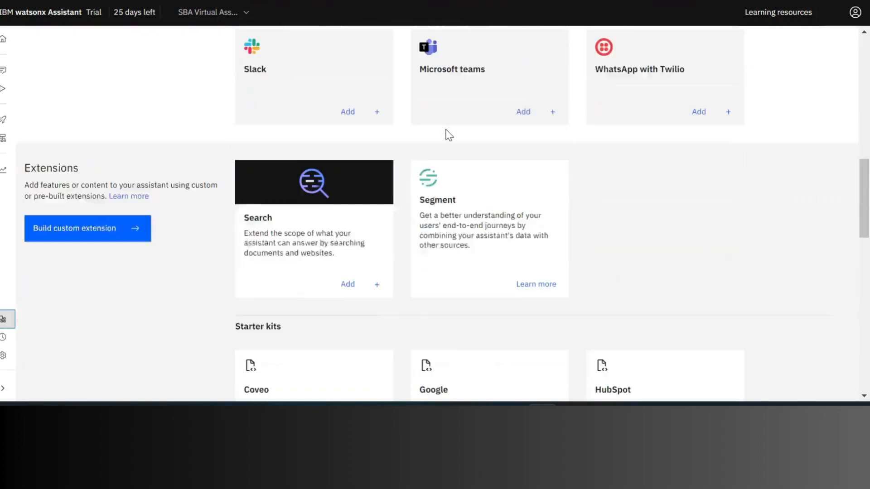
{"action": "scroll", "coordinate": [424, 146], "scroll_direction": "up", "scroll_amount": 5}
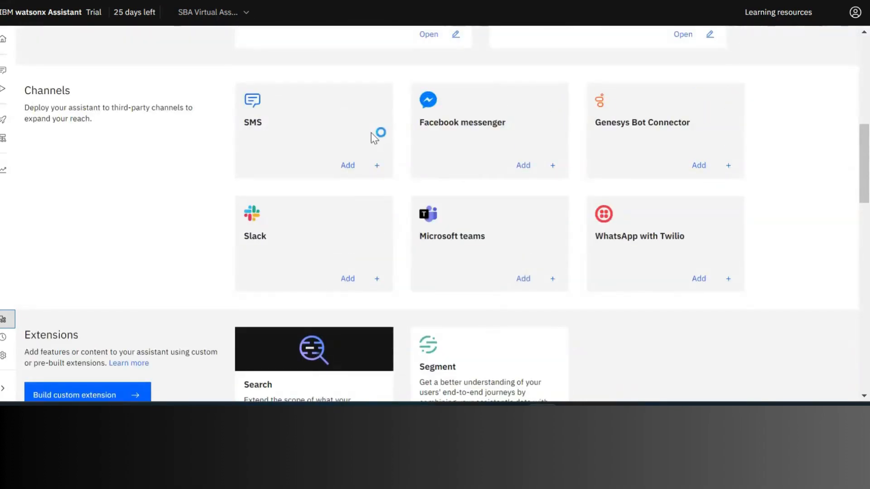
- Set up a Watson Discovery search extension that connects to the Watson Discovery-aq instance and Search skill project 1
{"action": "scroll", "coordinate": [374, 135], "scroll_direction": "down", "scroll_amount": 5}
{"action": "left_click", "coordinate": [345, 244]}
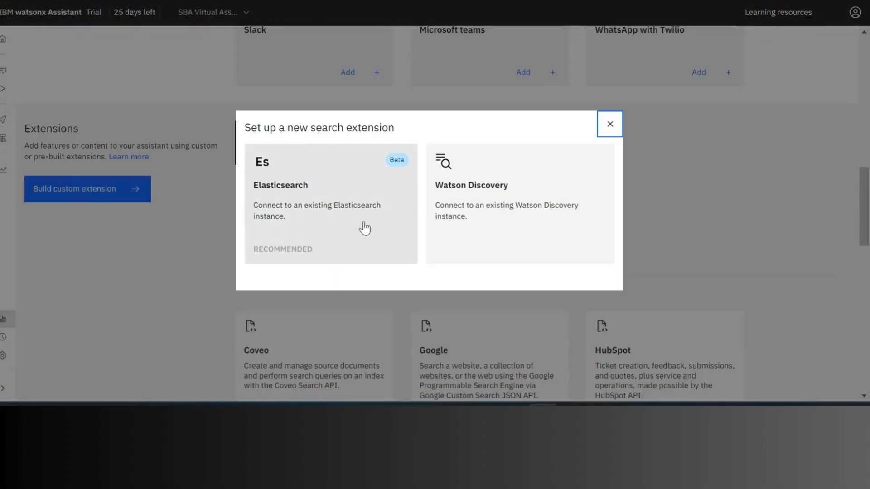
{"action": "left_click", "coordinate": [462, 150]}
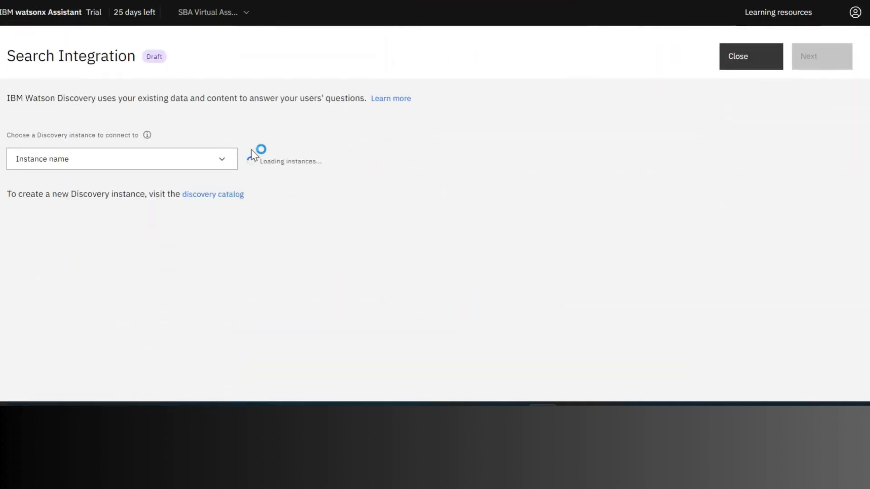
{"action": "left_click", "coordinate": [221, 158]}
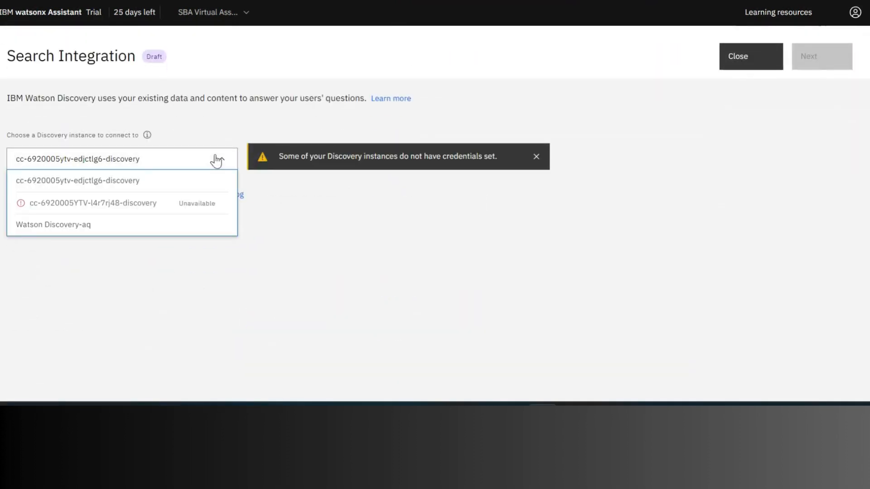
{"action": "left_click", "coordinate": [178, 229]}
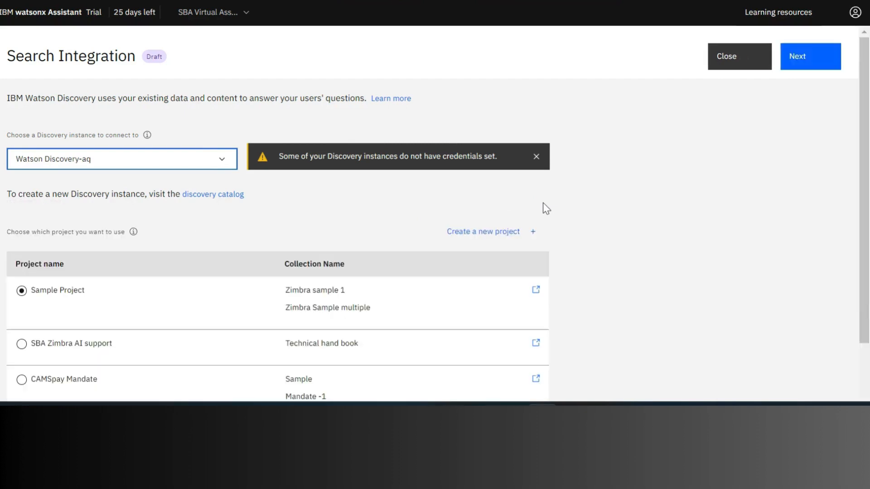
{"action": "scroll", "coordinate": [472, 238], "scroll_direction": "down", "scroll_amount": 2}
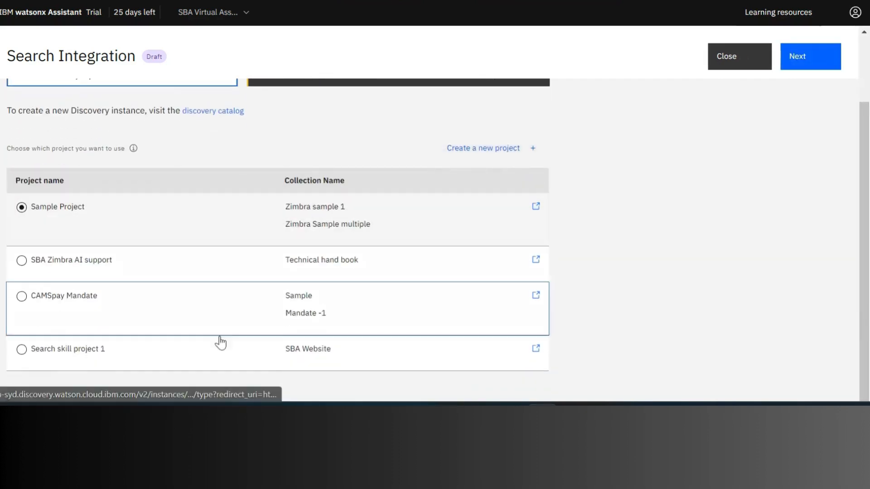
{"action": "left_click", "coordinate": [21, 350]}
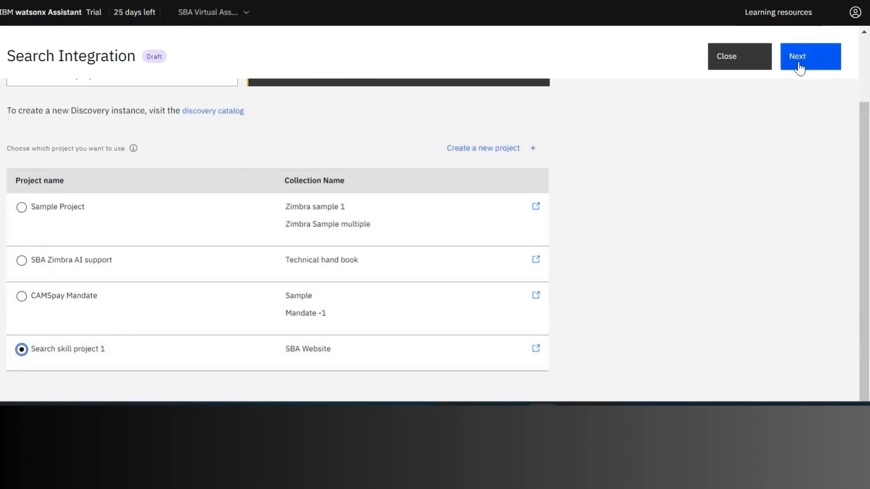
{"action": "left_click", "coordinate": [800, 62]}
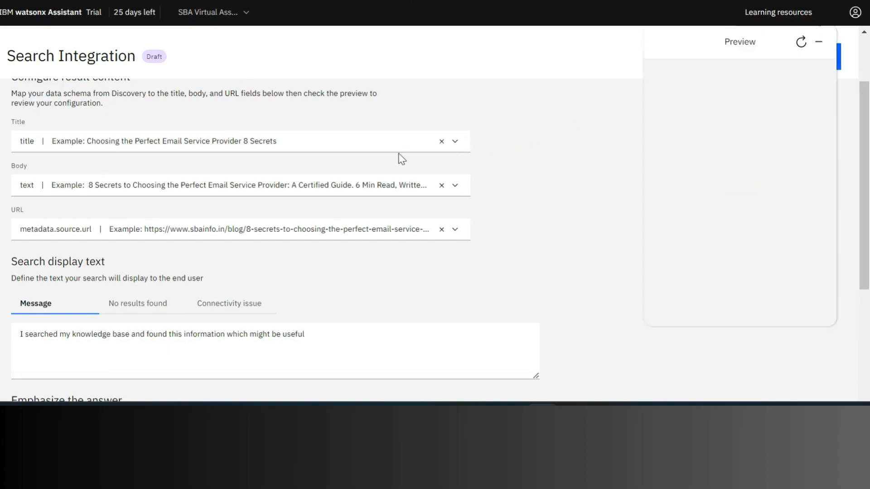
- Open the source article of the email service provider result from the search preview in a new tab, view it and return
{"action": "scroll", "coordinate": [743, 205], "scroll_direction": "up", "scroll_amount": 2}
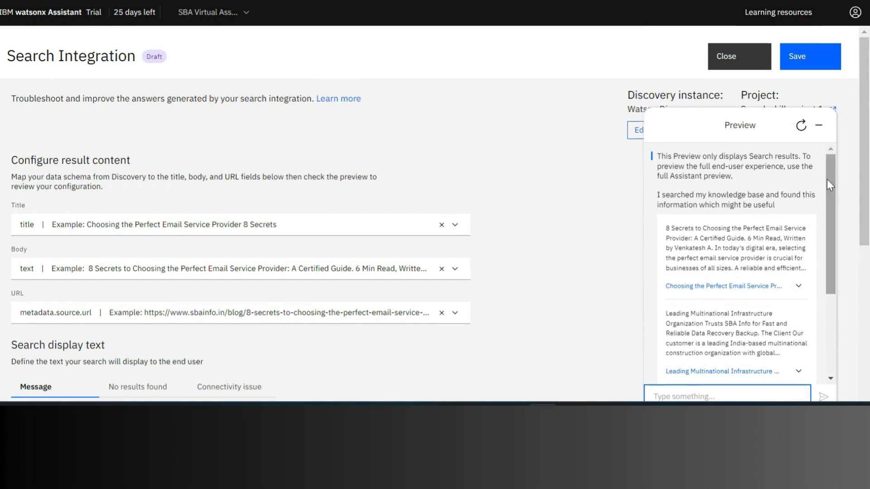
{"action": "left_click_drag", "start_coordinate": [827, 180], "coordinate": [819, 211]}
{"action": "right_click", "coordinate": [726, 237]}
{"action": "left_click", "coordinate": [623, 85]}
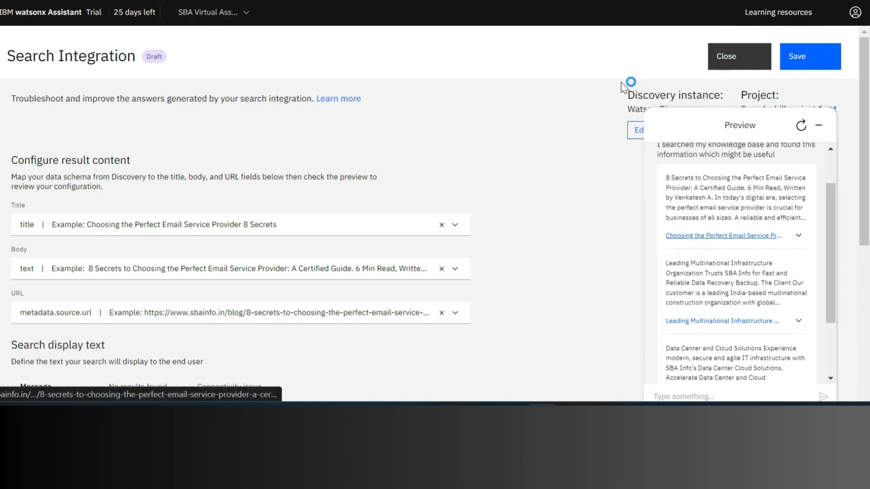
{"action": "key", "text": "ctrl+Tab"}
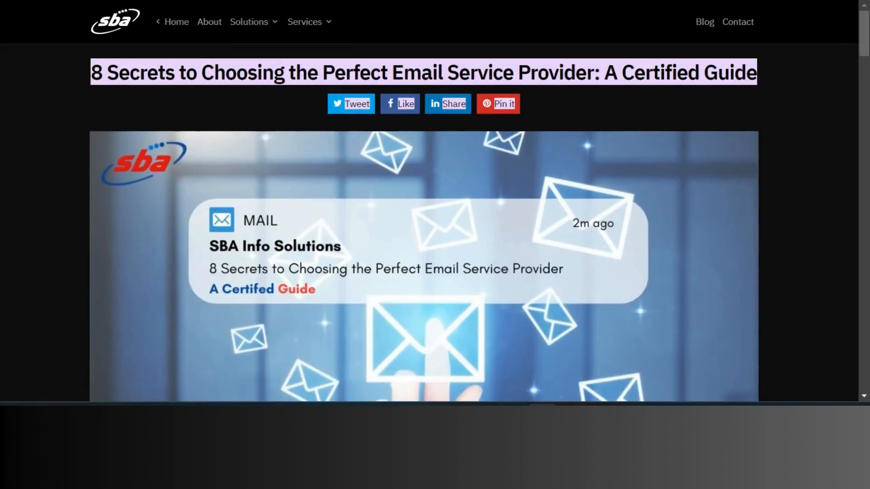
{"action": "key", "text": "ctrl+shift+Tab"}
- Expand the preview's search results to show more and look through the additional result cards
{"action": "scroll", "coordinate": [753, 219], "scroll_direction": "up", "scroll_amount": 1}
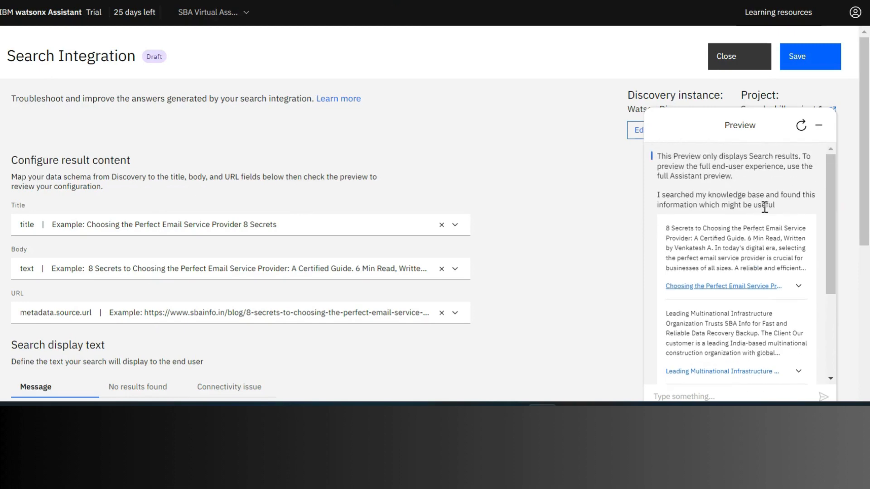
{"action": "scroll", "coordinate": [766, 222], "scroll_direction": "down", "scroll_amount": 3}
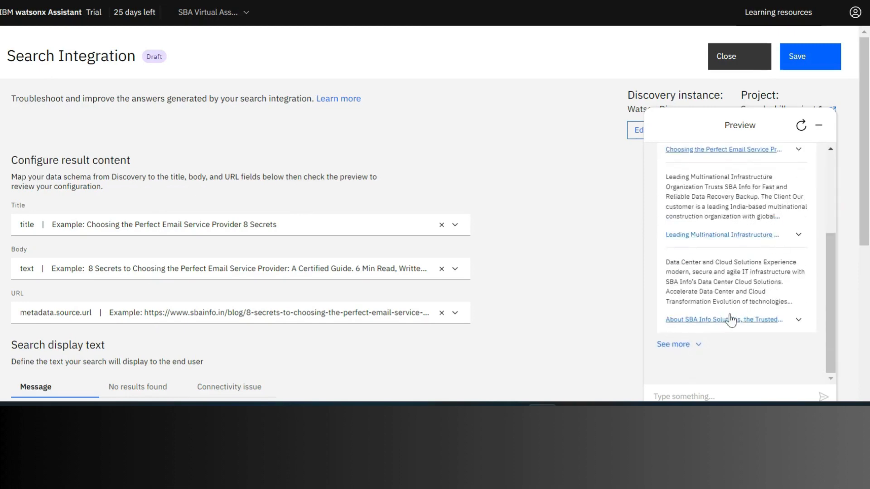
{"action": "left_click", "coordinate": [677, 344]}
{"action": "scroll", "coordinate": [755, 231], "scroll_direction": "down", "scroll_amount": 10}
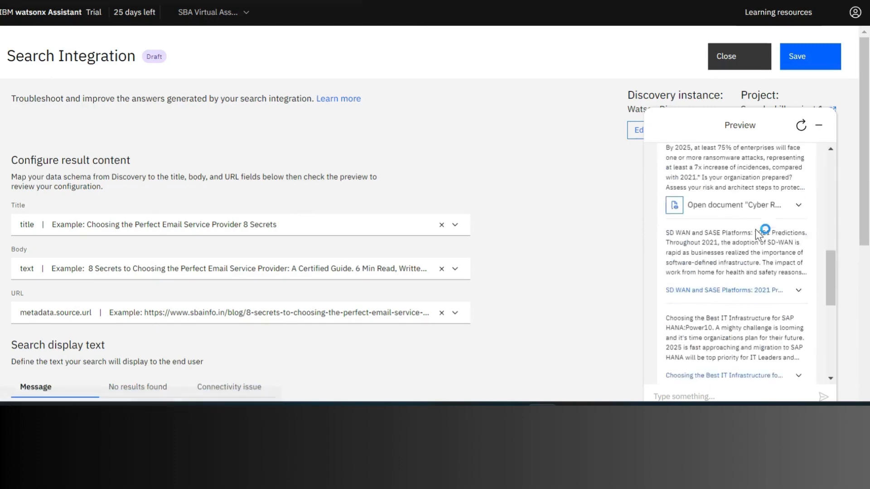
- Ask the search integration preview "what does SBA do" and review the emphasized answers in the result cards
{"action": "left_click", "coordinate": [705, 260]}
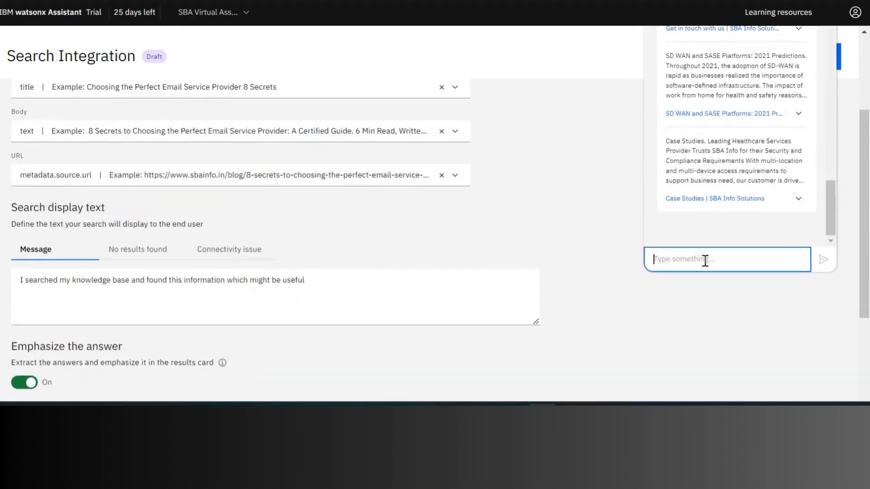
{"action": "type", "text": "what does SBA do"}
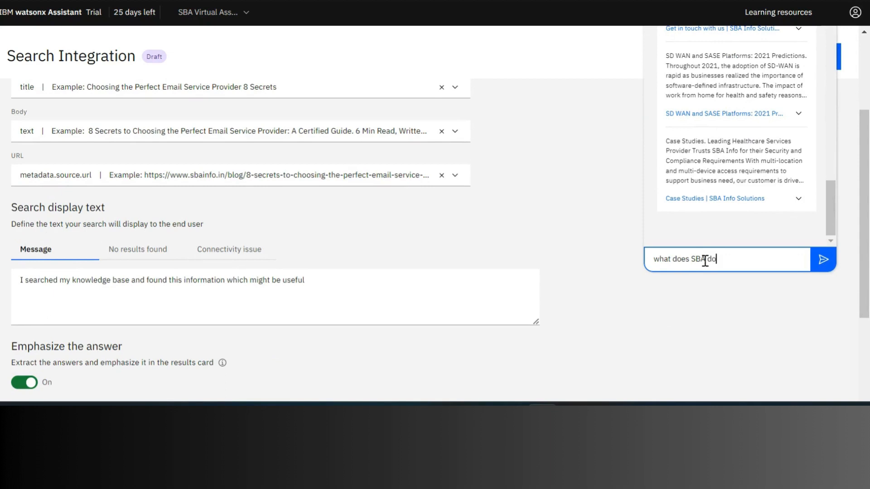
{"action": "key", "text": "Return"}
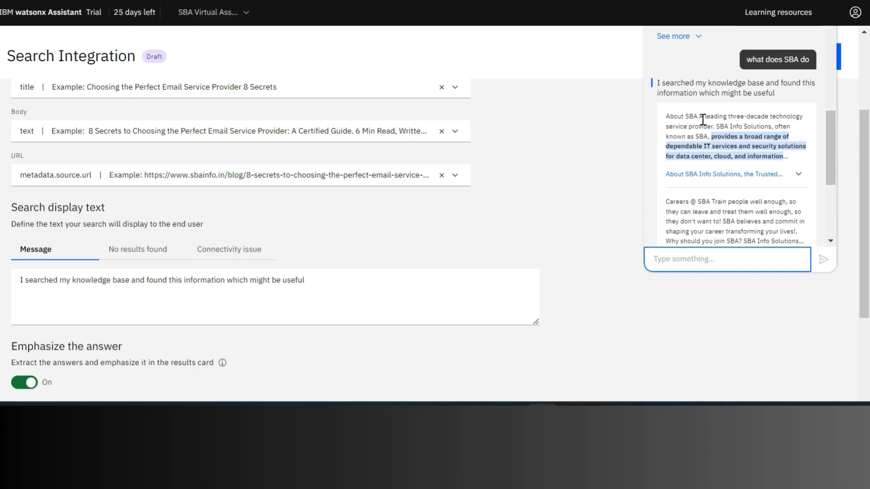
{"action": "scroll", "coordinate": [754, 136], "scroll_direction": "down", "scroll_amount": 3}
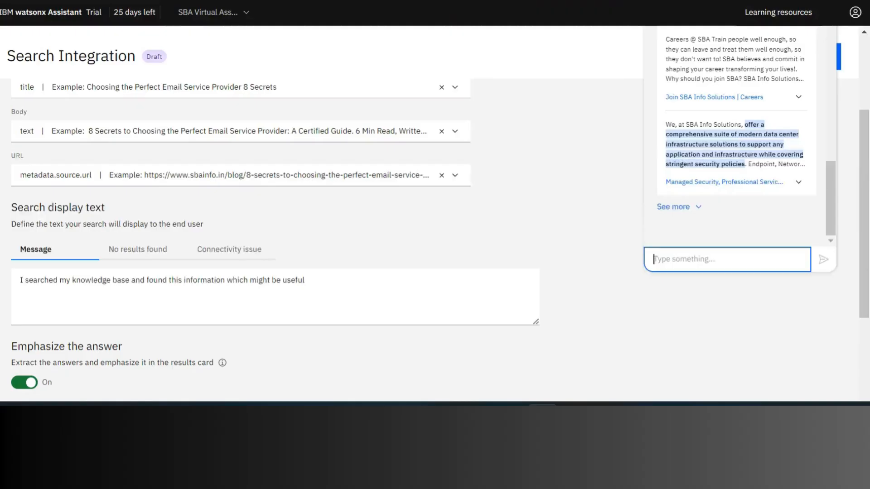
- Review the search integration's settings and save the integration
{"action": "scroll", "coordinate": [533, 232], "scroll_direction": "down", "scroll_amount": 4}
{"action": "scroll", "coordinate": [531, 228], "scroll_direction": "up", "scroll_amount": 5}
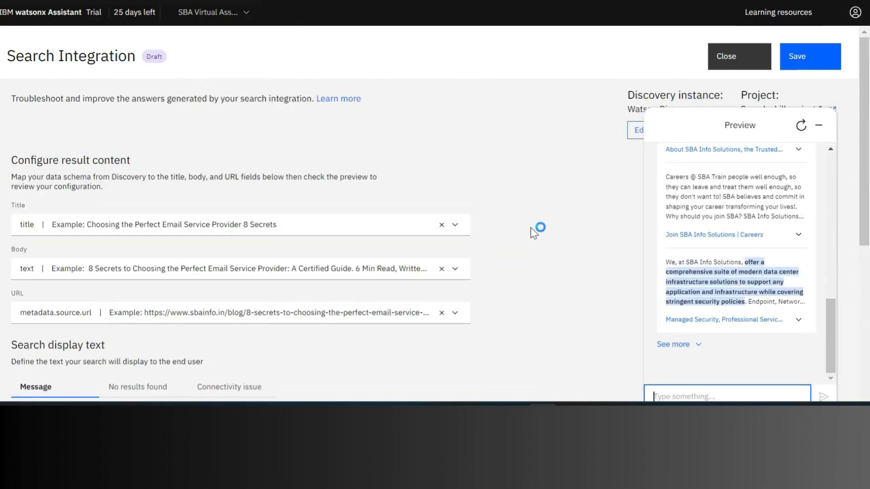
{"action": "left_click", "coordinate": [810, 58]}
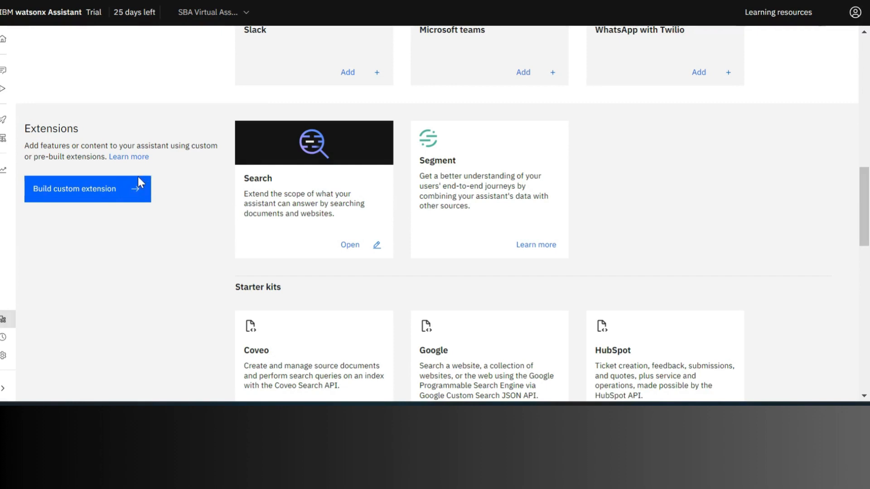
- Start building a custom extension and name it "Neural Seek SBA"
{"action": "left_click", "coordinate": [91, 188]}
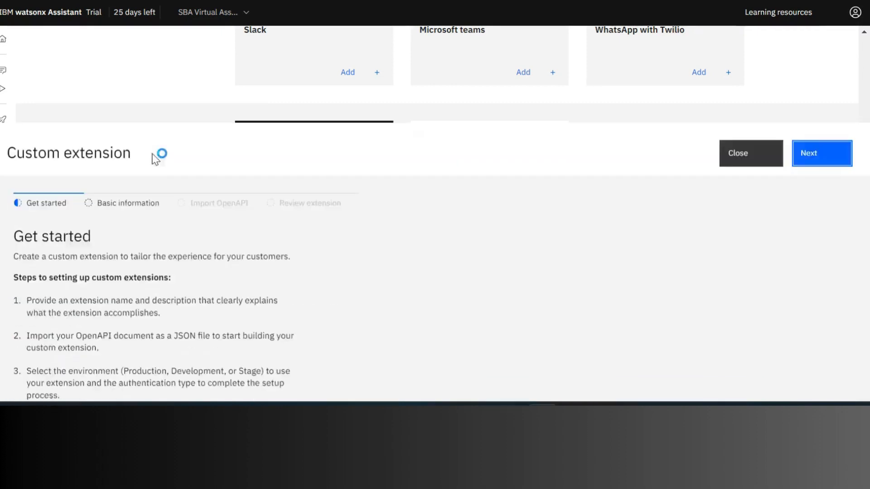
{"action": "left_click", "coordinate": [824, 55]}
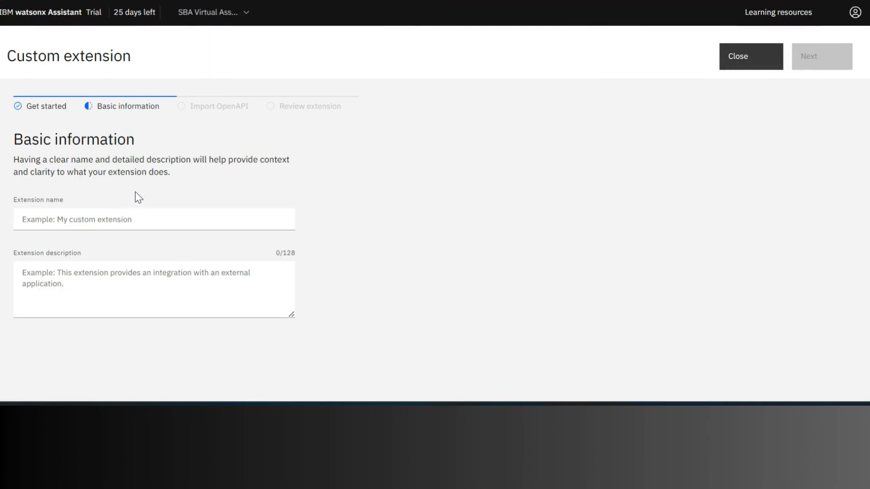
{"action": "left_click", "coordinate": [115, 222]}
{"action": "left_click", "coordinate": [163, 222]}
{"action": "type", "text": "Neu"}
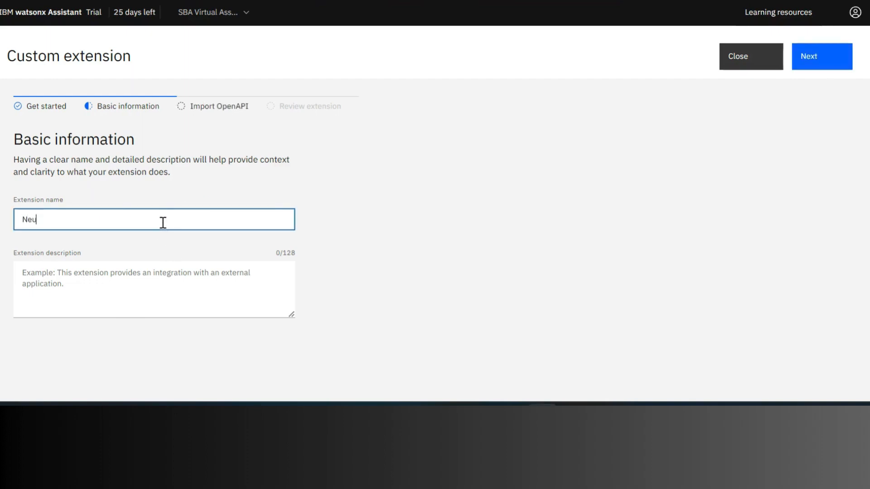
{"action": "type", "text": "ral Seek SBA"}
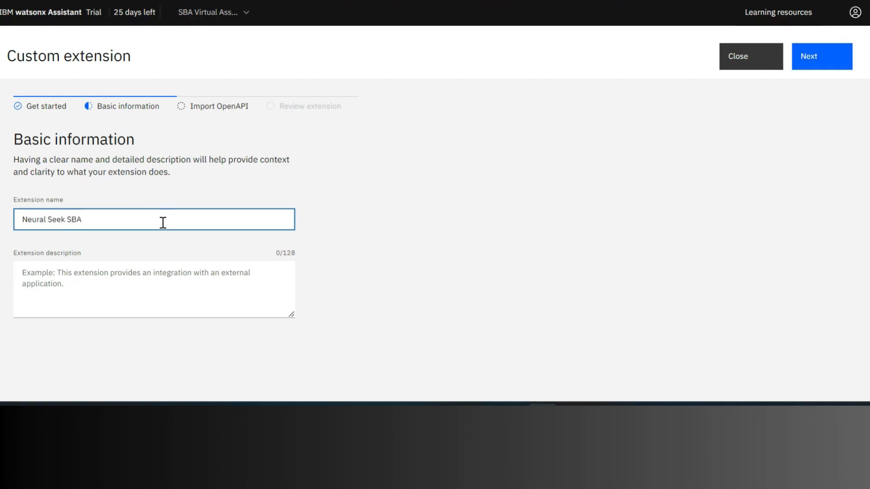
- Enter an extension description beginning "Phase 2 - Prot" and continue to the OpenAPI import stage
{"action": "left_click", "coordinate": [114, 276]}
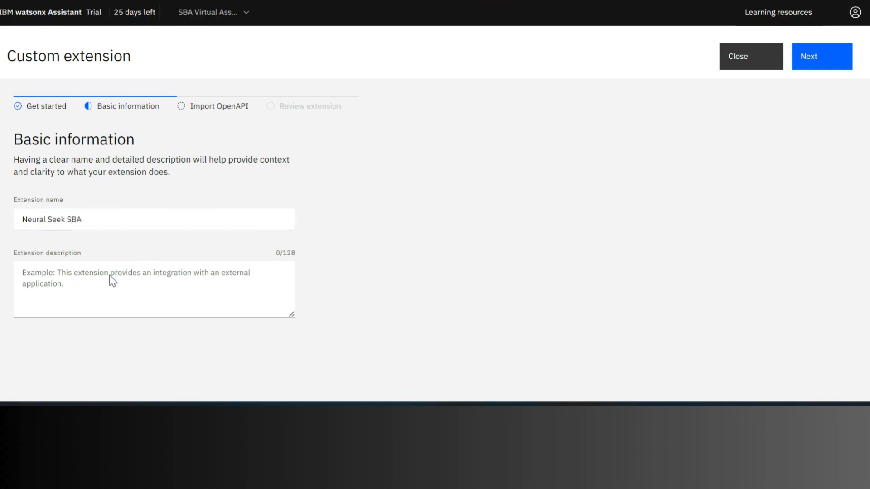
{"action": "left_click", "coordinate": [111, 281]}
{"action": "left_click", "coordinate": [87, 285]}
{"action": "type", "text": "Phase "}
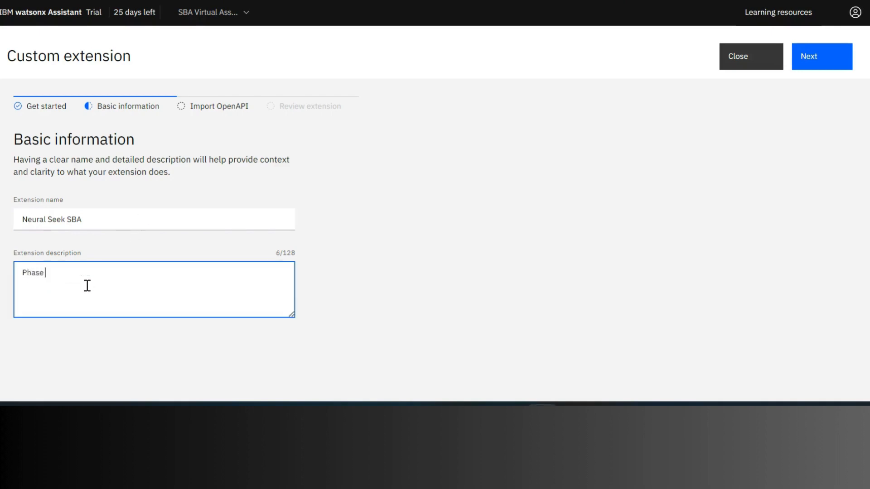
{"action": "type", "text": "2 - Prot"}
{"action": "type", "text": "ot"}
{"action": "left_click", "coordinate": [814, 56]}
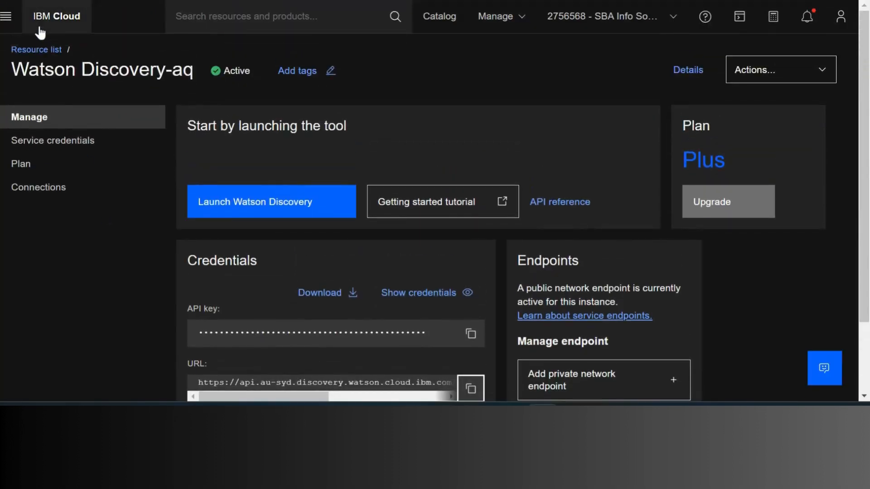
- Return to the IBM Cloud resource list, switch to NeuralSeek and check its documentation link and Seek page
{"action": "left_click", "coordinate": [36, 49]}
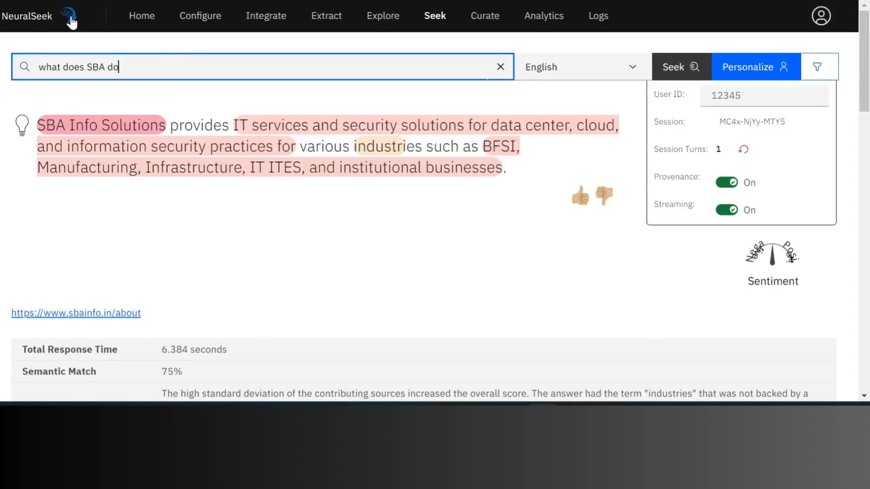
{"action": "left_click", "coordinate": [68, 17]}
{"action": "left_click", "coordinate": [114, 71]}
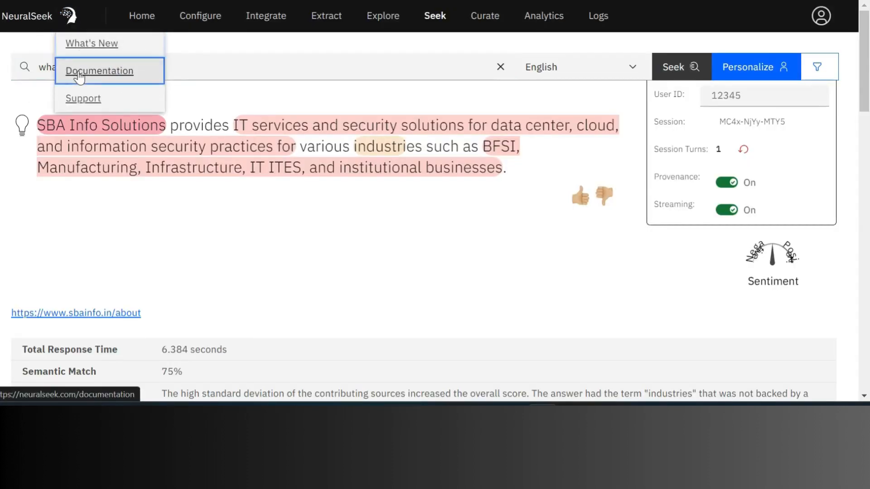
{"action": "left_click", "coordinate": [83, 70]}
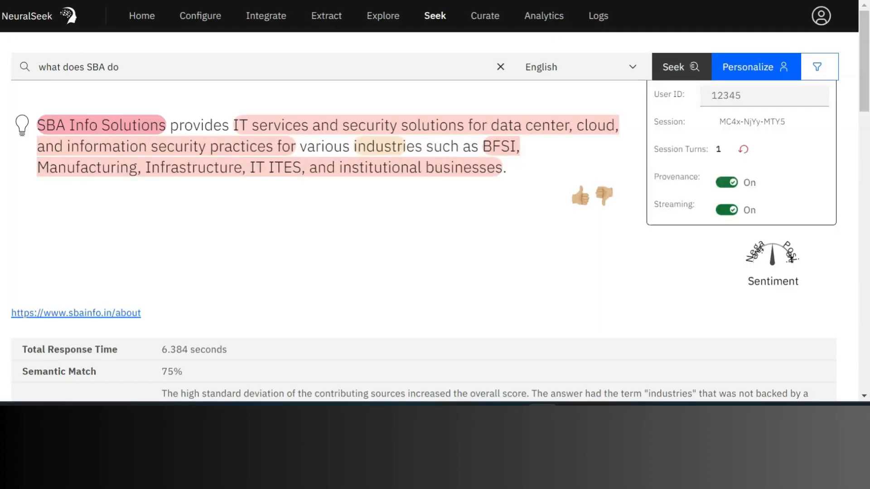
{"action": "scroll", "coordinate": [390, 225], "scroll_direction": "down", "scroll_amount": 11}
{"action": "scroll", "coordinate": [390, 224], "scroll_direction": "up", "scroll_amount": 11}
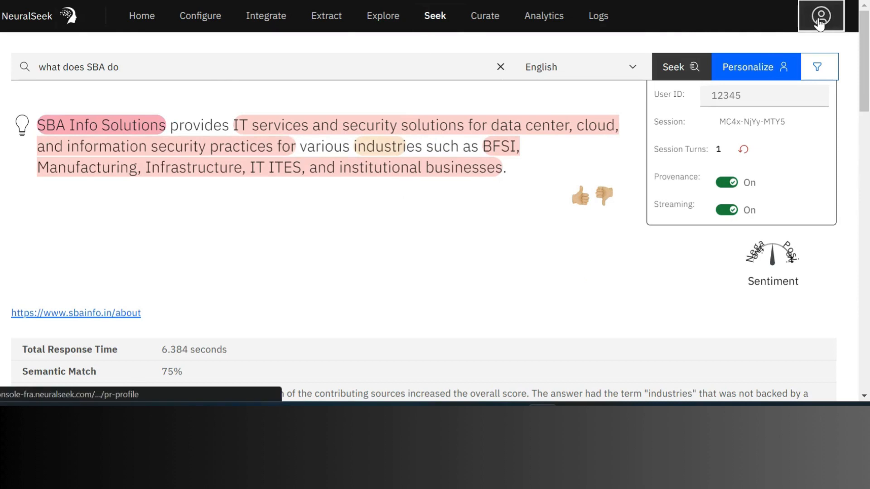
- Examine the NeuralSeek account's profile, default permissions and users
{"action": "left_click", "coordinate": [819, 20]}
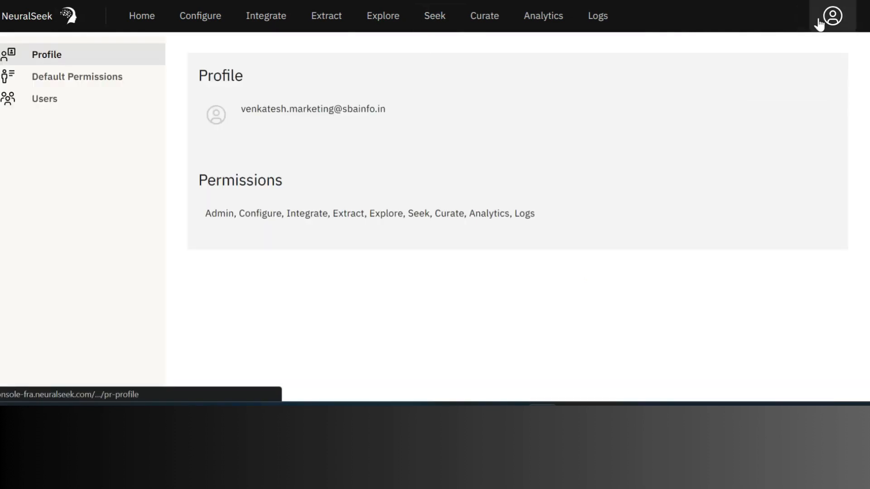
{"action": "left_click", "coordinate": [44, 85]}
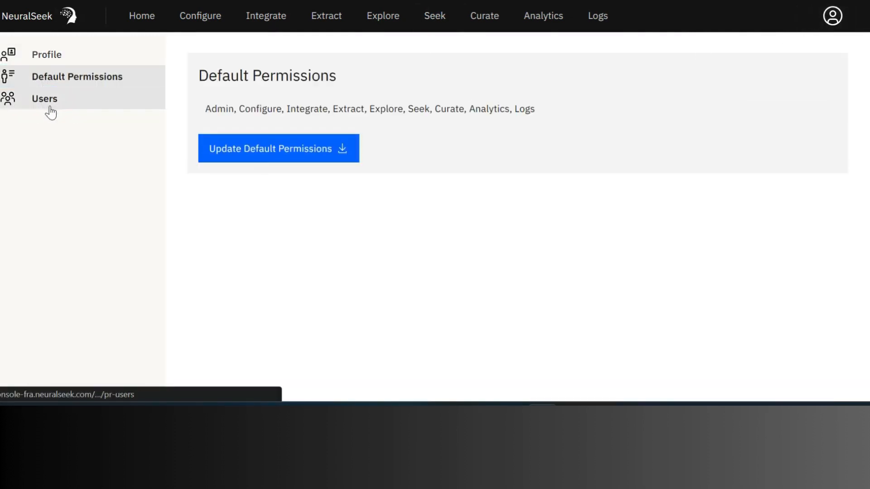
{"action": "left_click", "coordinate": [50, 106]}
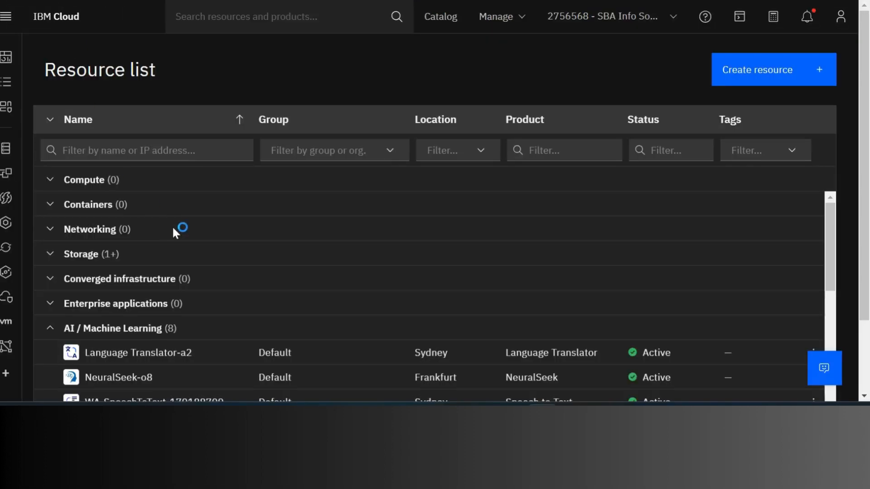
- Switch to the IBM Cloud resource list and open the full details of the NeuralSeek-o8 instance
{"action": "scroll", "coordinate": [173, 229], "scroll_direction": "down", "scroll_amount": 3}
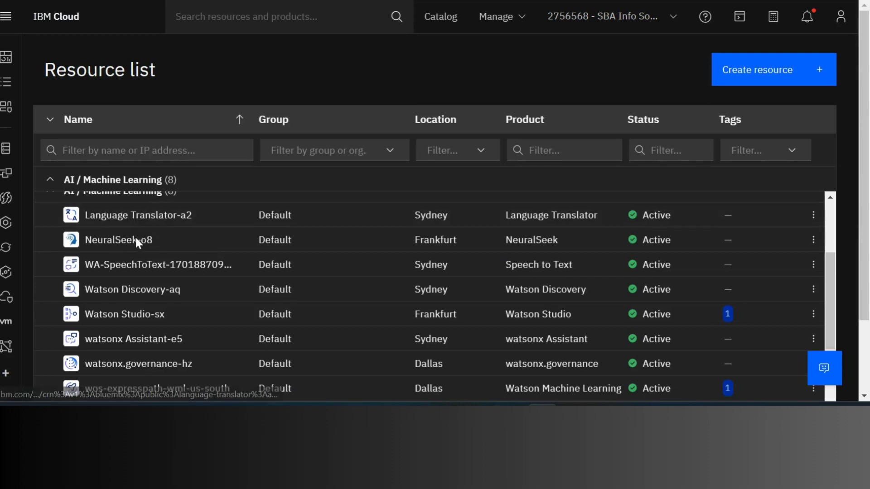
{"action": "left_click", "coordinate": [230, 244]}
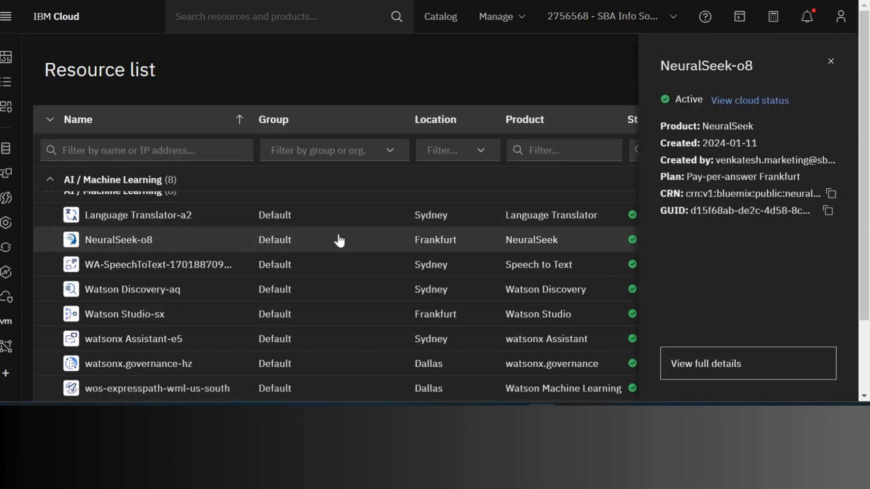
{"action": "left_click", "coordinate": [711, 387]}
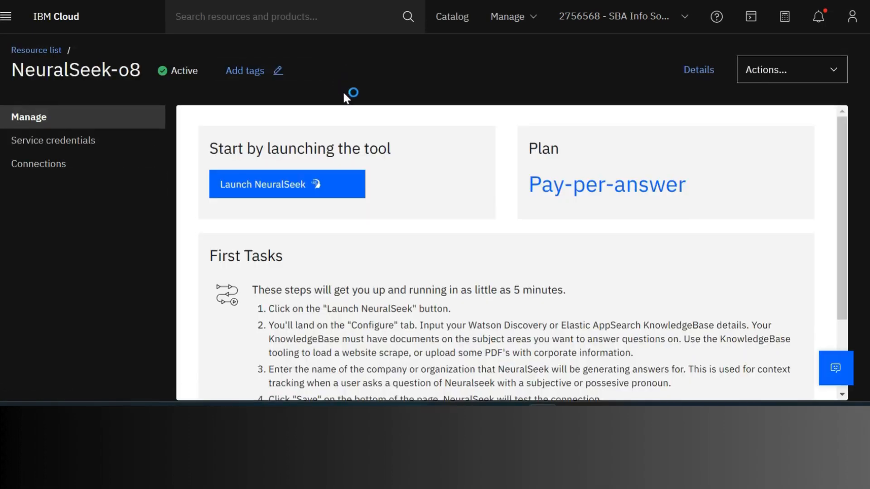
- Look through the NeuralSeek-o8 instance's first tasks, service credentials and connections for integration details
{"action": "scroll", "coordinate": [463, 221], "scroll_direction": "down", "scroll_amount": 2}
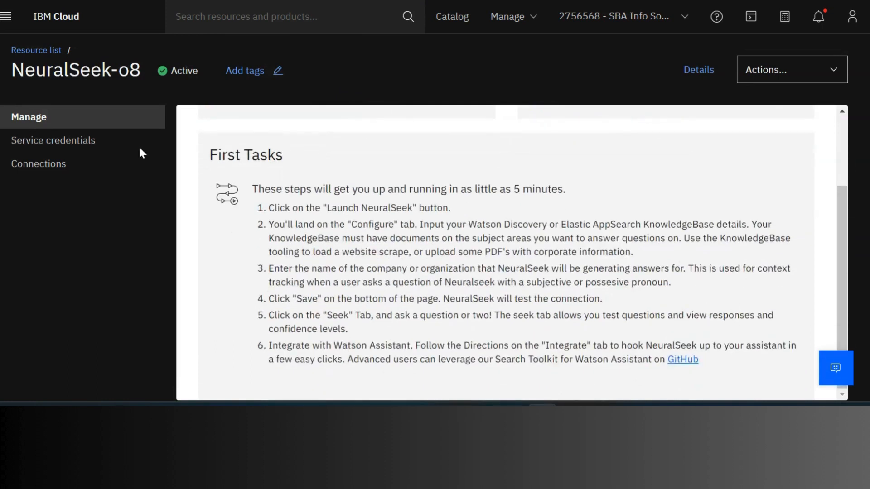
{"action": "left_click", "coordinate": [86, 142]}
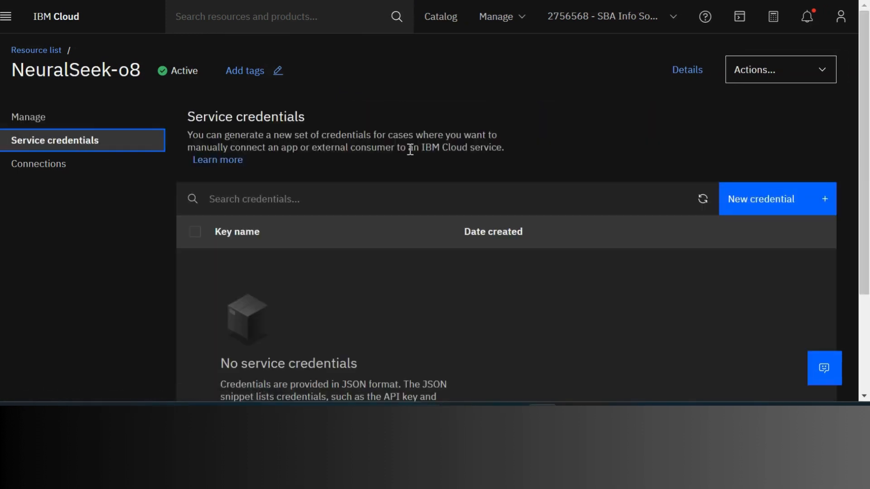
{"action": "left_click", "coordinate": [68, 165]}
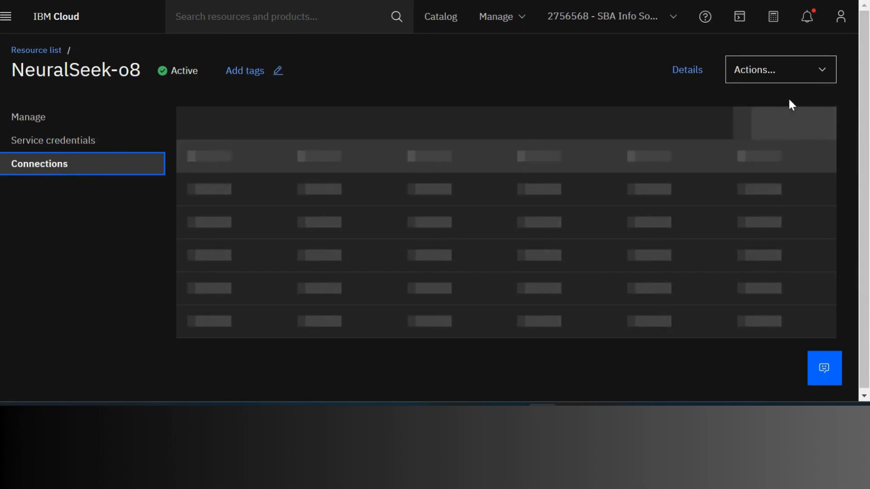
{"action": "left_click", "coordinate": [800, 72]}
{"action": "left_click", "coordinate": [114, 126]}
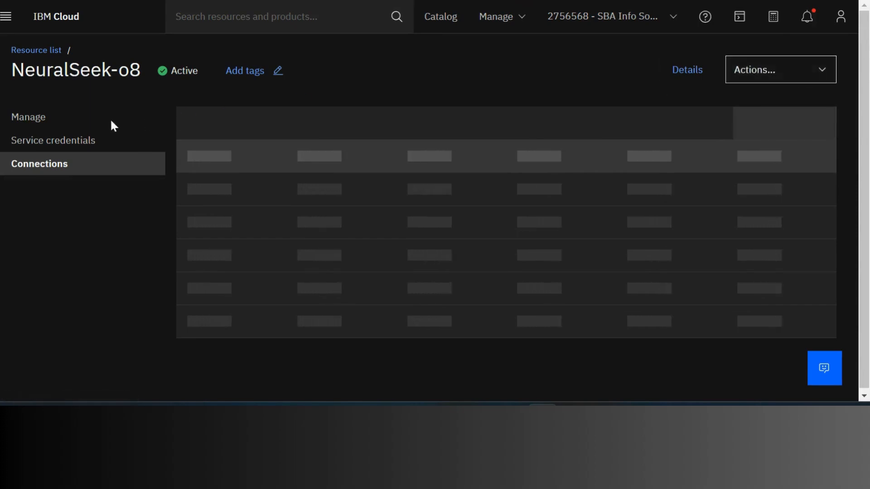
{"action": "left_click", "coordinate": [78, 140]}
{"action": "left_click", "coordinate": [60, 119]}
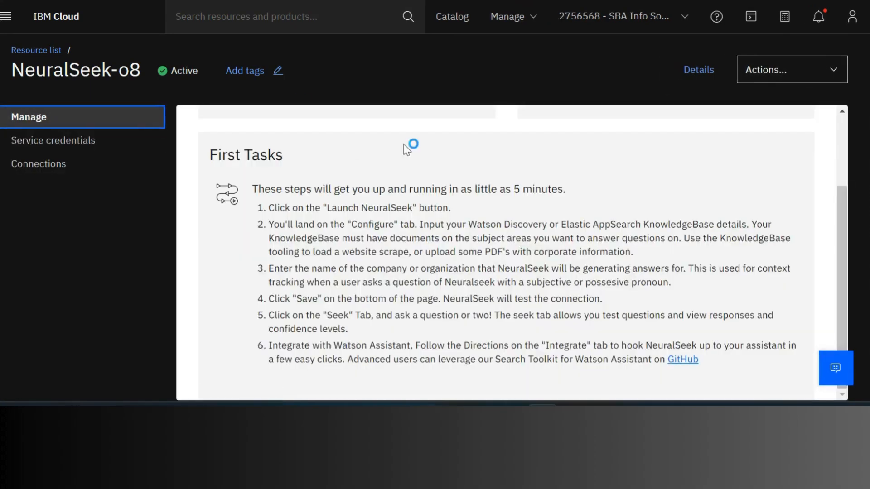
- Launch NeuralSeek from the instance, look over its home and Curate pages, and close that session
{"action": "scroll", "coordinate": [521, 227], "scroll_direction": "up", "scroll_amount": 3}
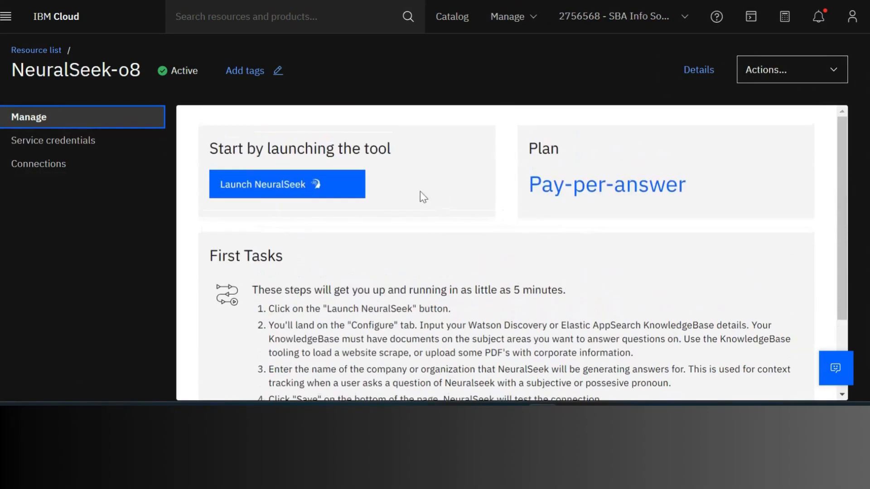
{"action": "left_click", "coordinate": [291, 188]}
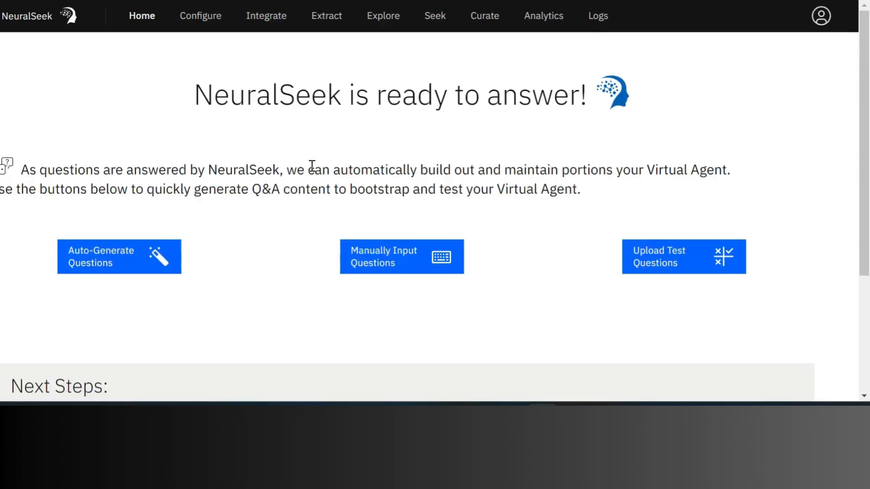
{"action": "scroll", "coordinate": [311, 168], "scroll_direction": "down", "scroll_amount": 3}
{"action": "scroll", "coordinate": [311, 168], "scroll_direction": "up", "scroll_amount": 3}
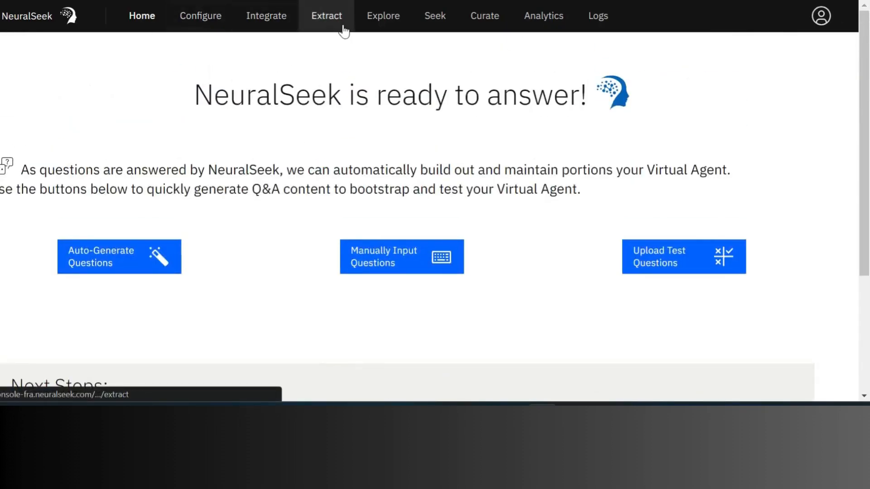
{"action": "left_click", "coordinate": [484, 22]}
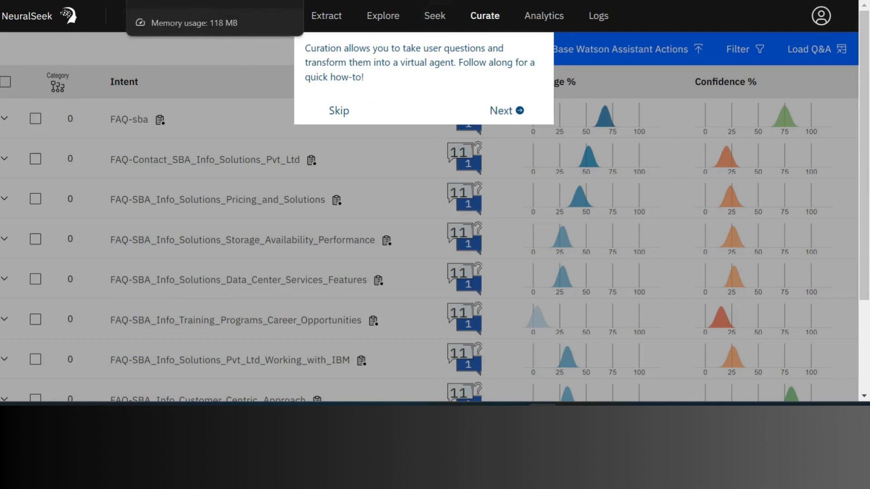
{"action": "left_click", "coordinate": [172, 1]}
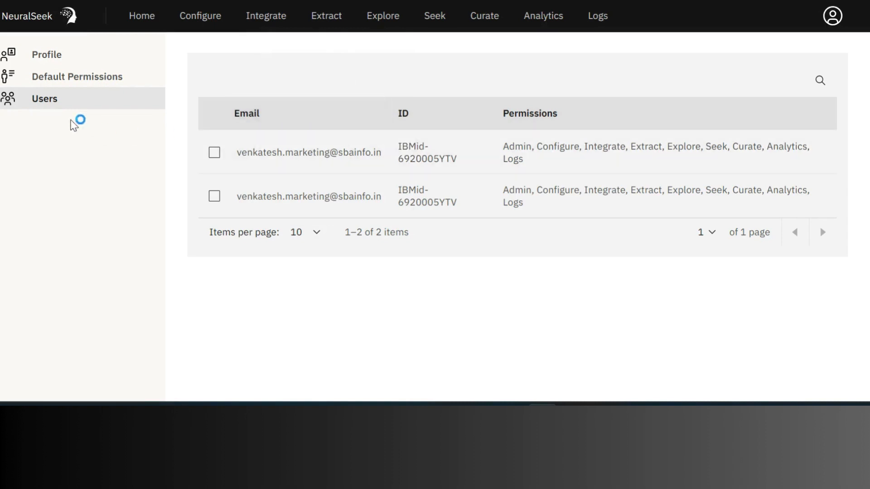
- Open the Watson custom extension instructions through the NeuralSeek home page and copy the API key
{"action": "left_click", "coordinate": [143, 22]}
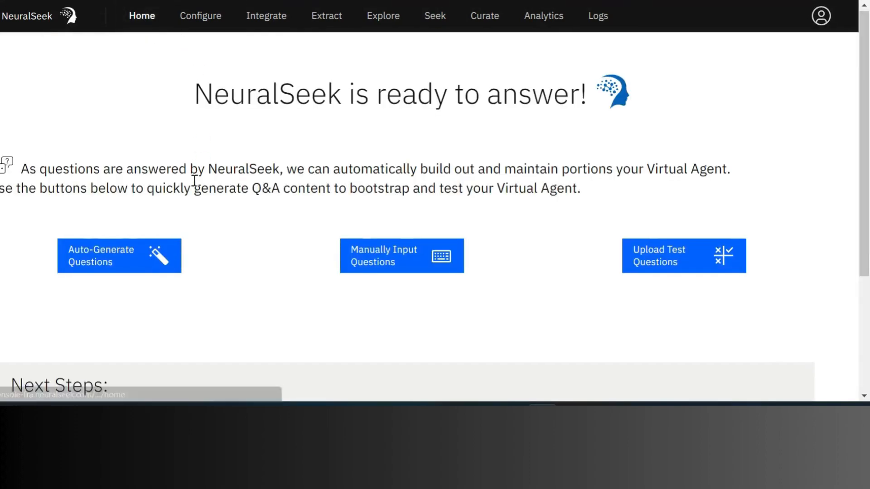
{"action": "scroll", "coordinate": [195, 186], "scroll_direction": "down", "scroll_amount": 4}
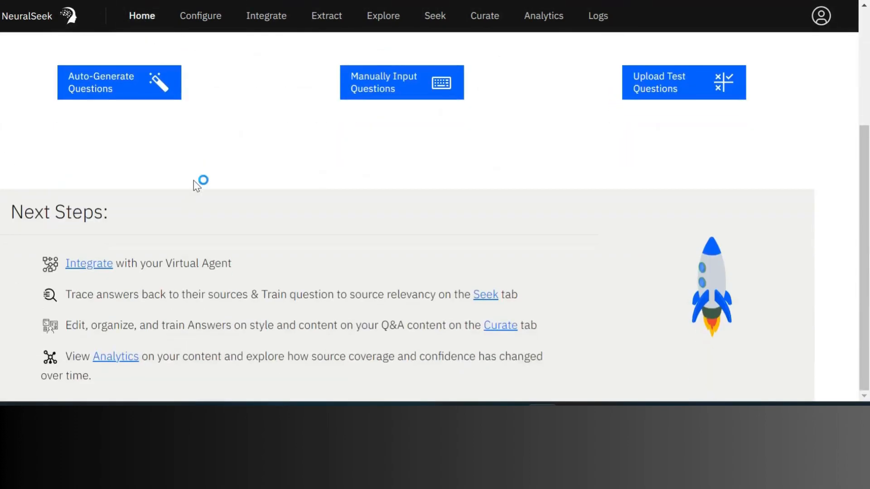
{"action": "left_click", "coordinate": [102, 265]}
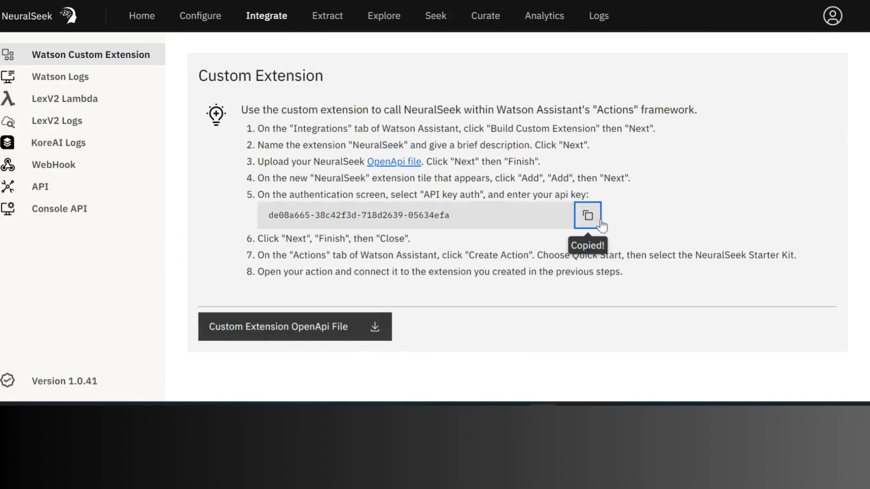
{"action": "left_click", "coordinate": [588, 215]}
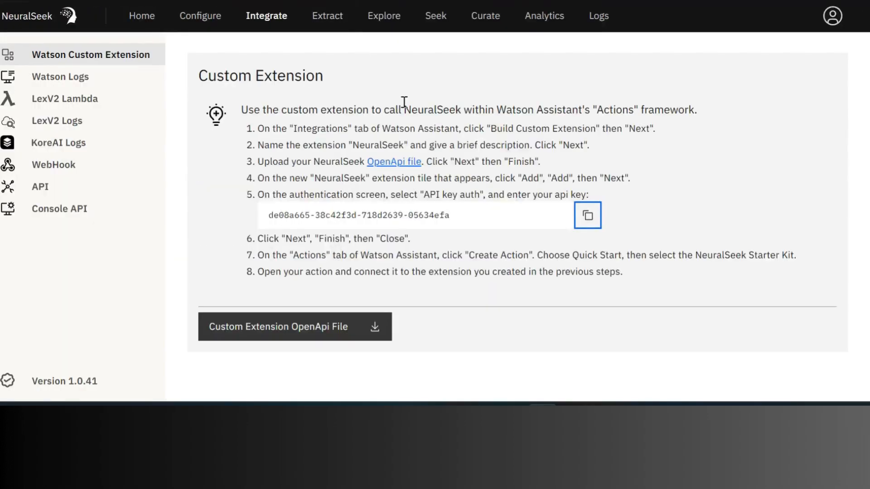
- Download the NeuralSeek OpenAPI file and save it as NeuralSeek (1).json
{"action": "left_click", "coordinate": [403, 162]}
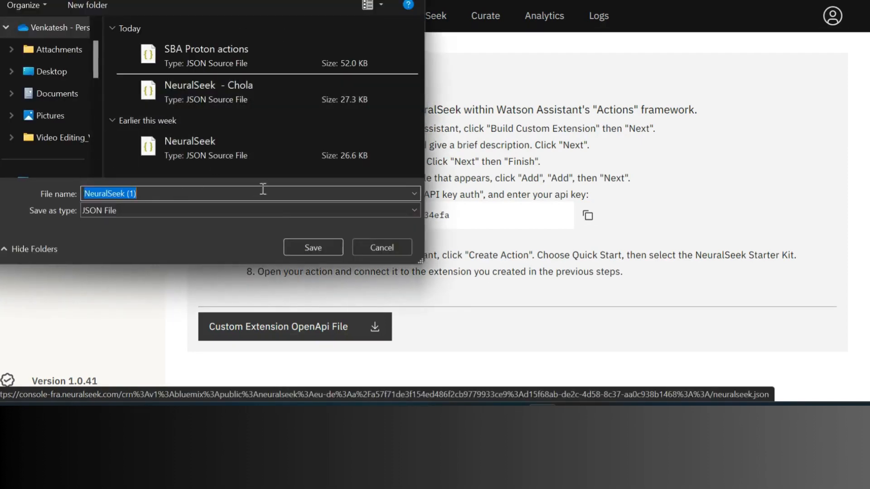
{"action": "left_click", "coordinate": [313, 253]}
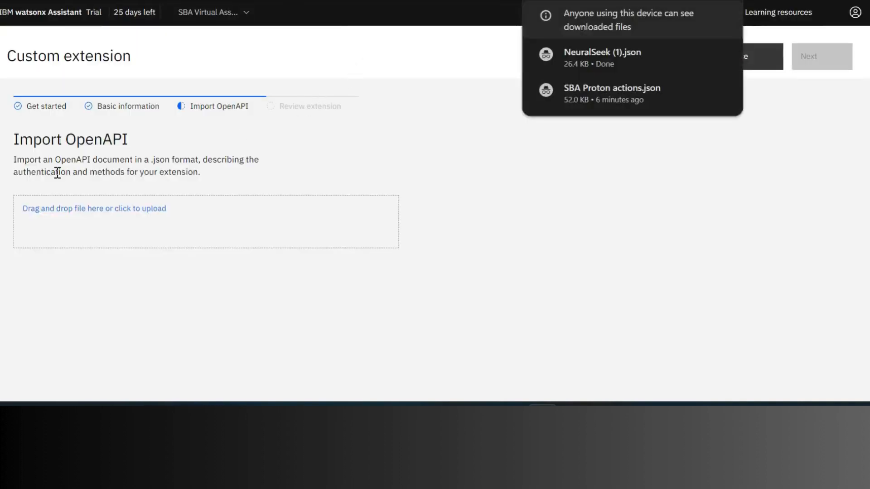
- Import NeuralSeek (1).json from Downloads as the custom extension's OpenAPI document and finish creating the extension
{"action": "left_click", "coordinate": [47, 209]}
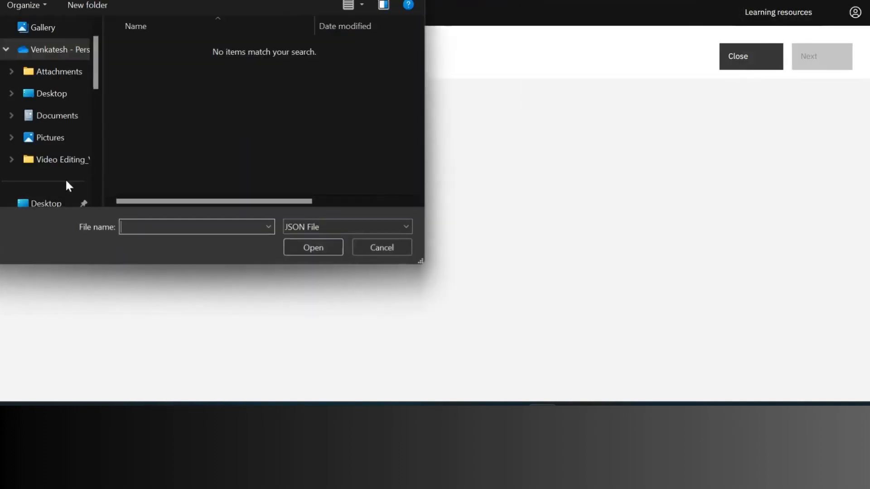
{"action": "left_click_drag", "start_coordinate": [98, 70], "coordinate": [97, 99]}
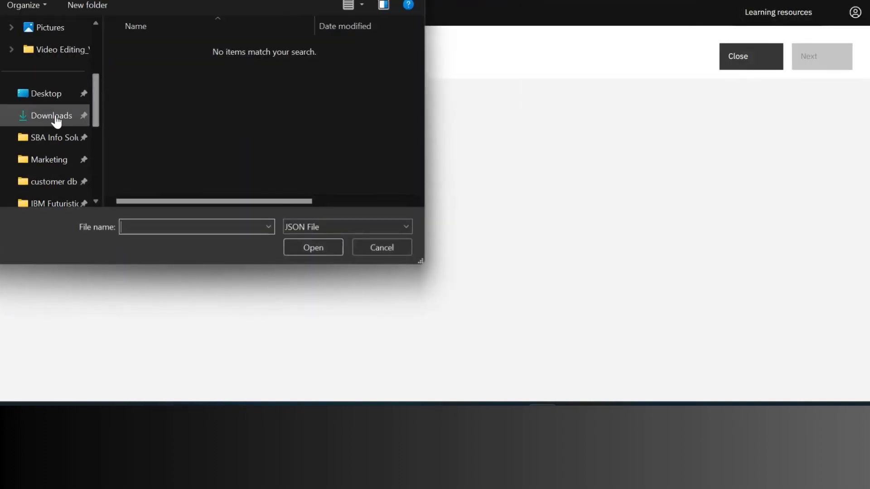
{"action": "left_click", "coordinate": [72, 118]}
{"action": "double_click", "coordinate": [243, 63]}
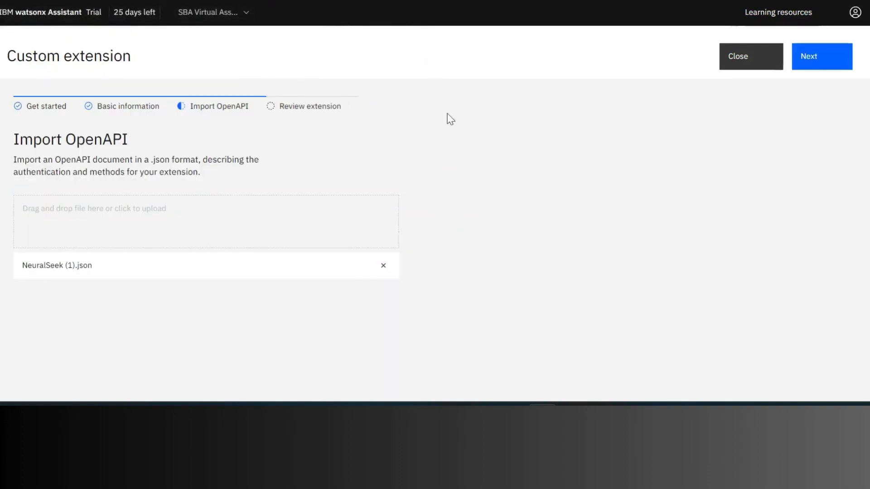
{"action": "left_click", "coordinate": [814, 64]}
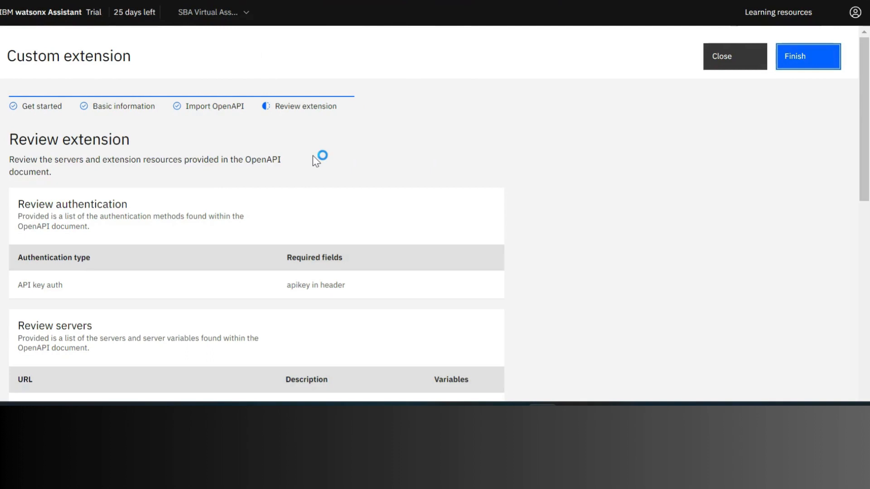
{"action": "scroll", "coordinate": [316, 161], "scroll_direction": "down", "scroll_amount": 5}
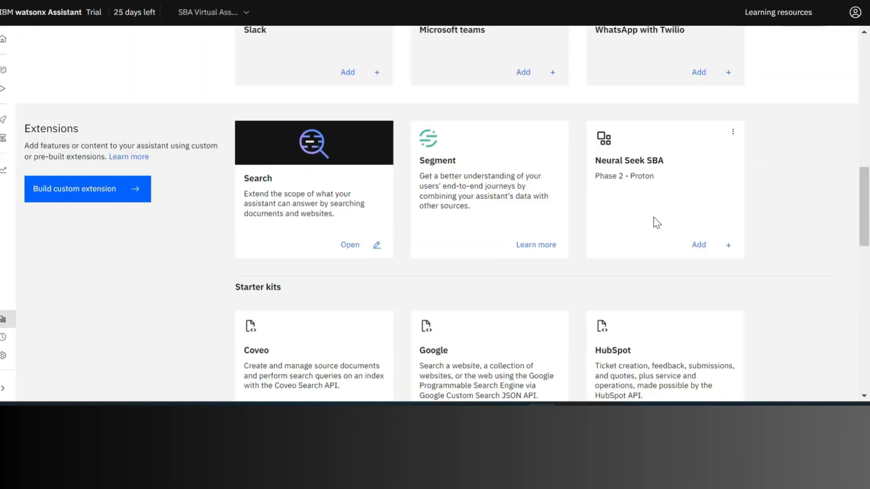
- Start adding the Neural Seek SBA extension to the assistant and copy the API key from NeuralSeek's Custom Extension instructions
{"action": "left_click", "coordinate": [700, 246]}
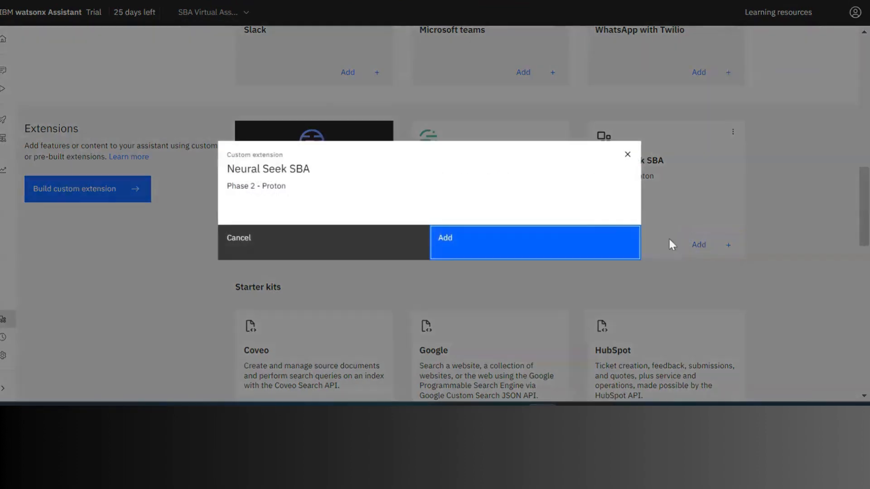
{"action": "left_click", "coordinate": [474, 237]}
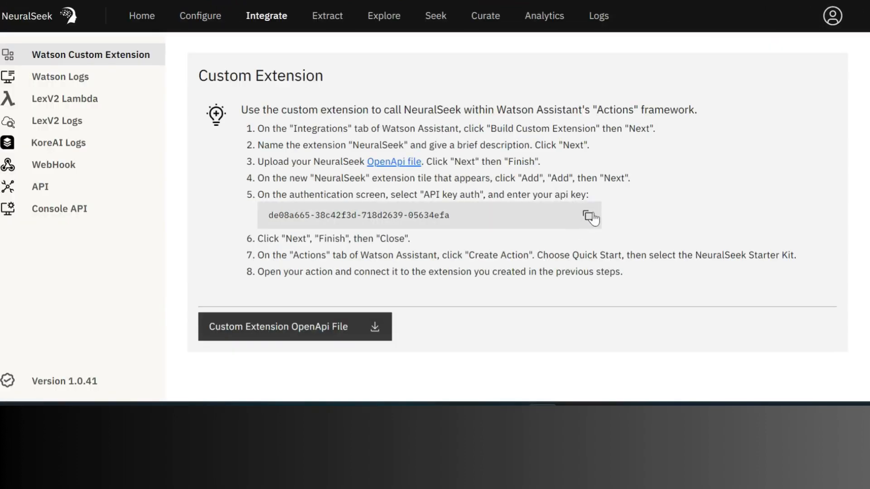
{"action": "left_click", "coordinate": [588, 215]}
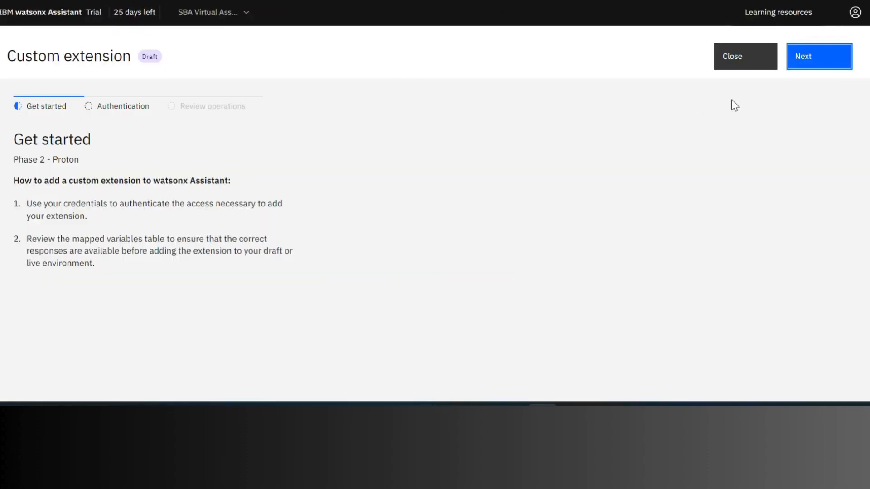
- Set the extension's authentication type to API key auth, paste the NeuralSeek API key, and complete the extension setup
{"action": "left_click", "coordinate": [796, 62]}
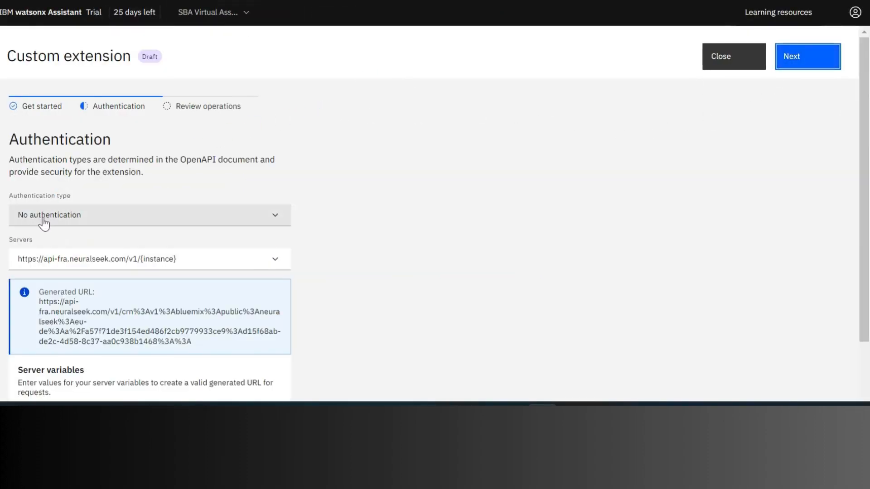
{"action": "left_click", "coordinate": [136, 215]}
{"action": "left_click", "coordinate": [55, 257]}
{"action": "scroll", "coordinate": [69, 152], "scroll_direction": "down", "scroll_amount": 4}
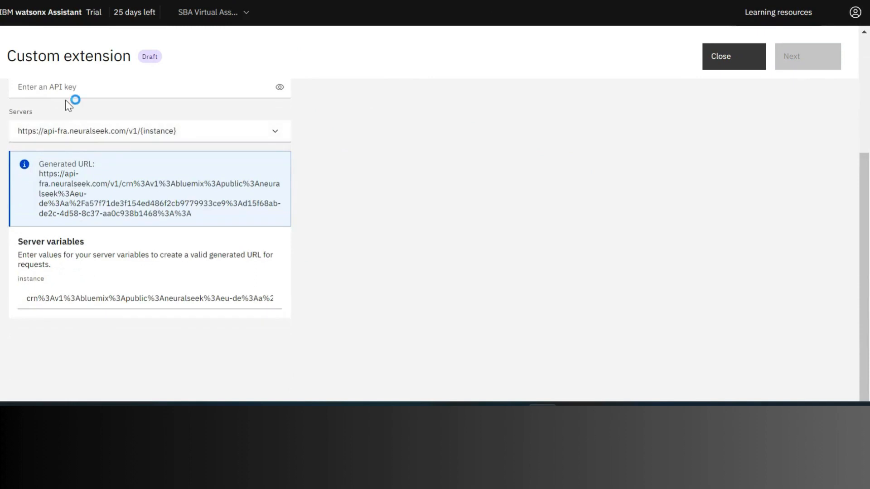
{"action": "scroll", "coordinate": [65, 100], "scroll_direction": "up", "scroll_amount": 2}
{"action": "left_click", "coordinate": [45, 156]}
{"action": "key", "text": "ctrl+v"}
{"action": "scroll", "coordinate": [44, 156], "scroll_direction": "down", "scroll_amount": 3}
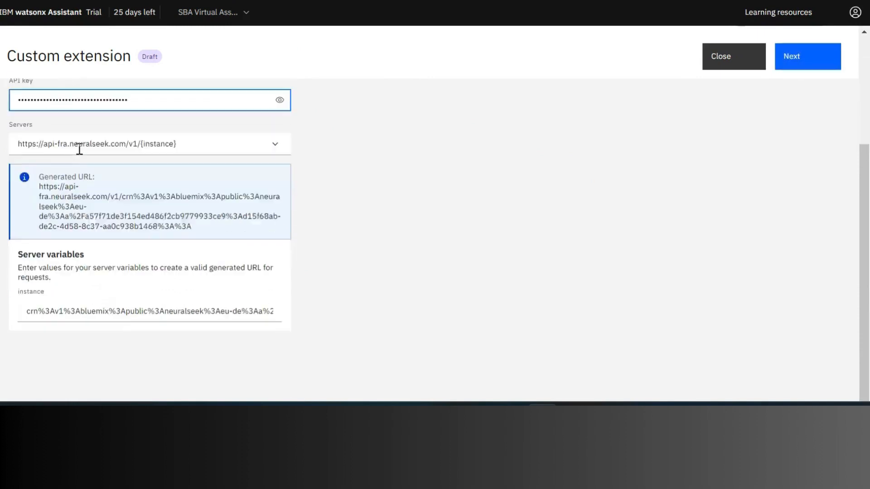
{"action": "left_click", "coordinate": [816, 63]}
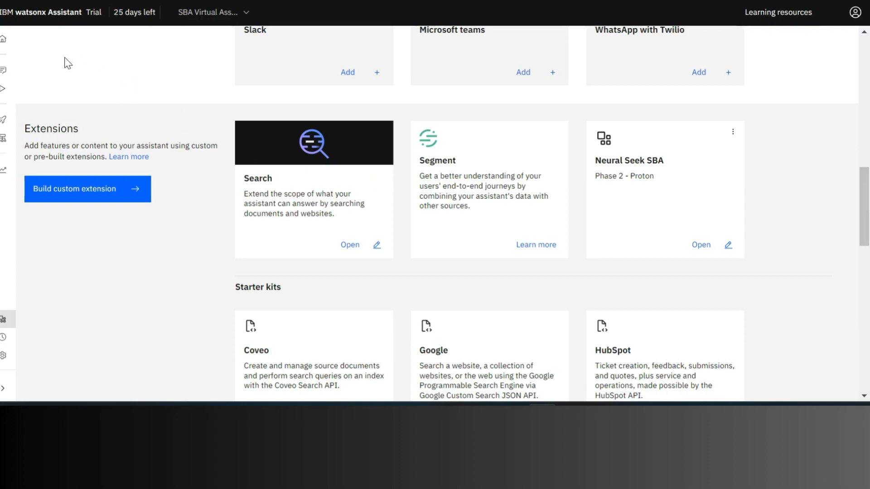
- Create a new action from the NeuralSeek starter kit template and add it to the assistant
{"action": "mouse_move", "coordinate": [25, 68]}
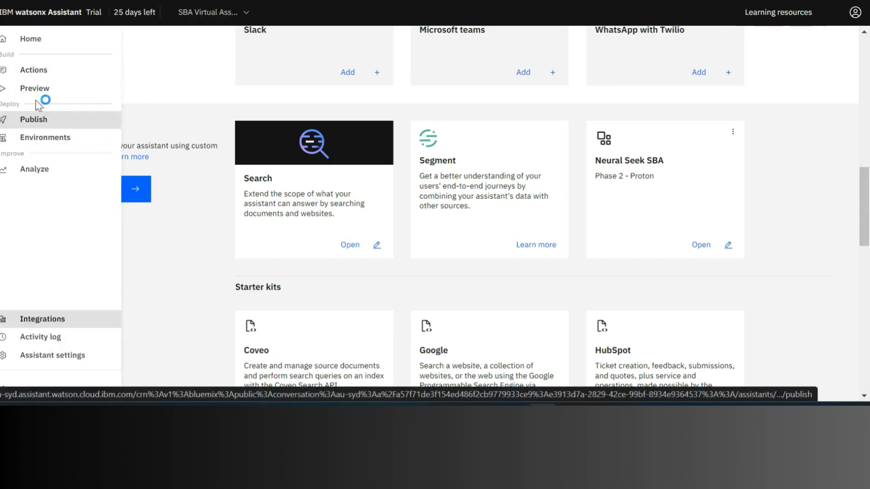
{"action": "left_click", "coordinate": [38, 71]}
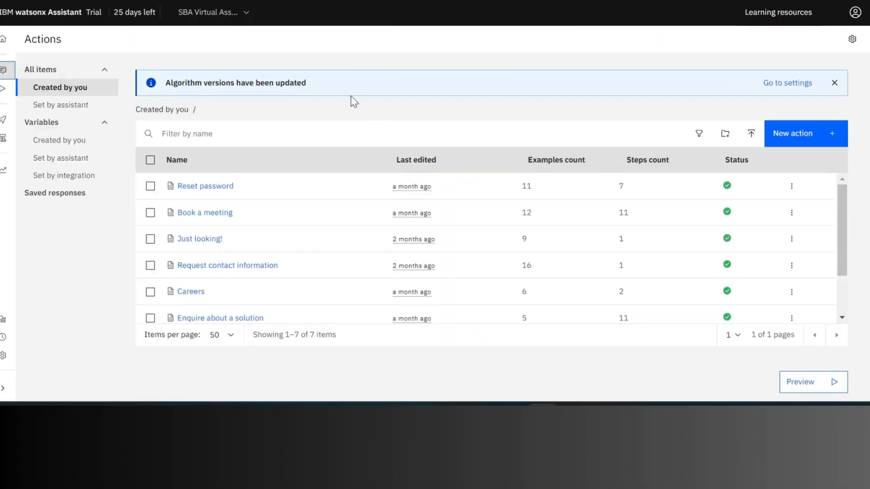
{"action": "left_click", "coordinate": [789, 144]}
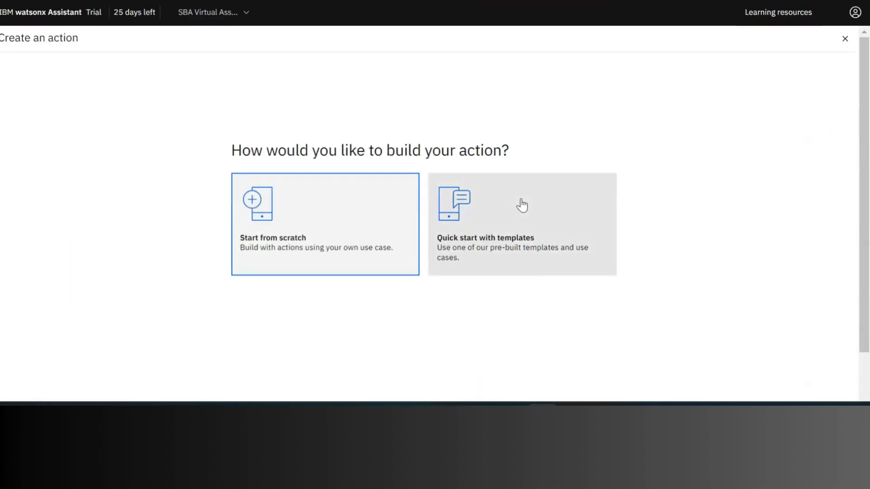
{"action": "left_click", "coordinate": [520, 203]}
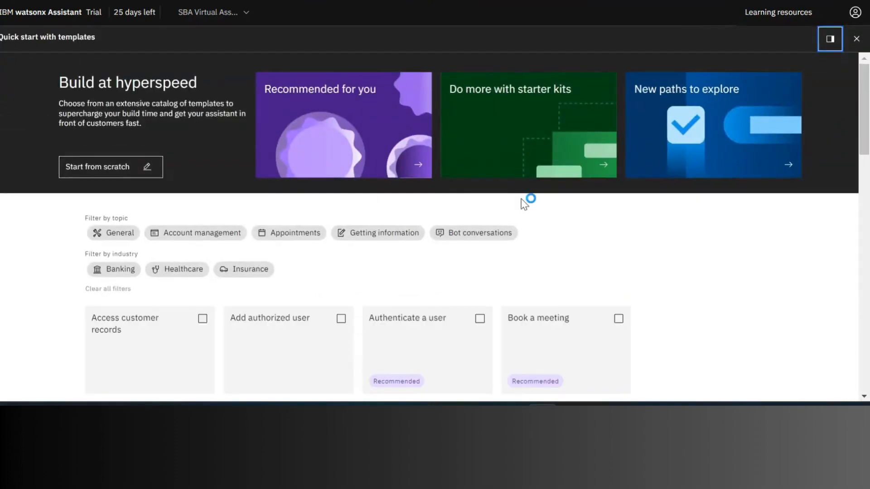
{"action": "left_click", "coordinate": [525, 125]}
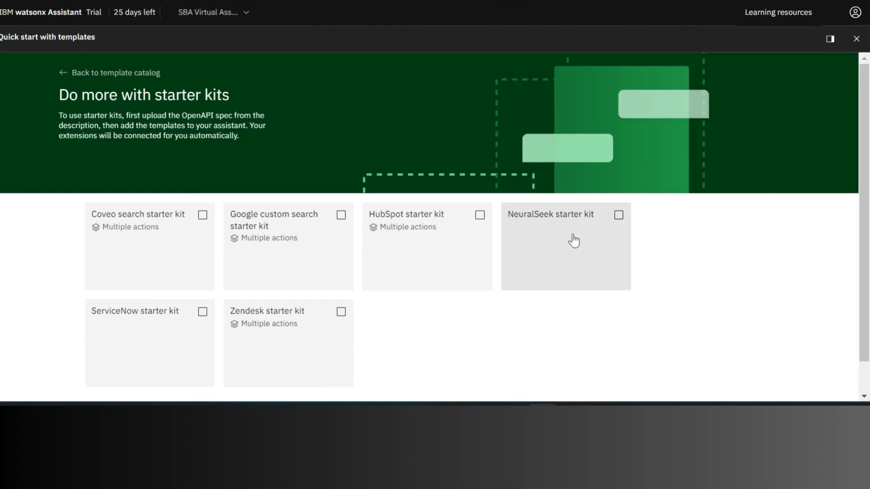
{"action": "left_click", "coordinate": [573, 239]}
{"action": "left_click", "coordinate": [672, 91]}
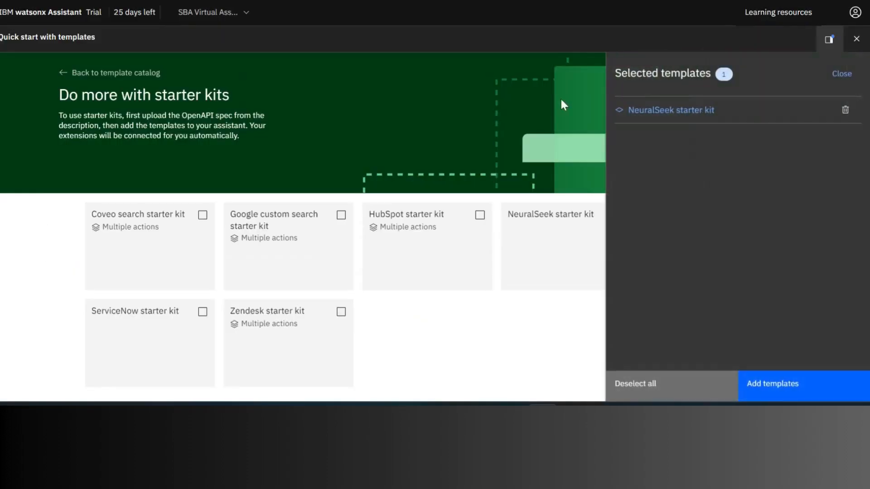
{"action": "left_click", "coordinate": [786, 384]}
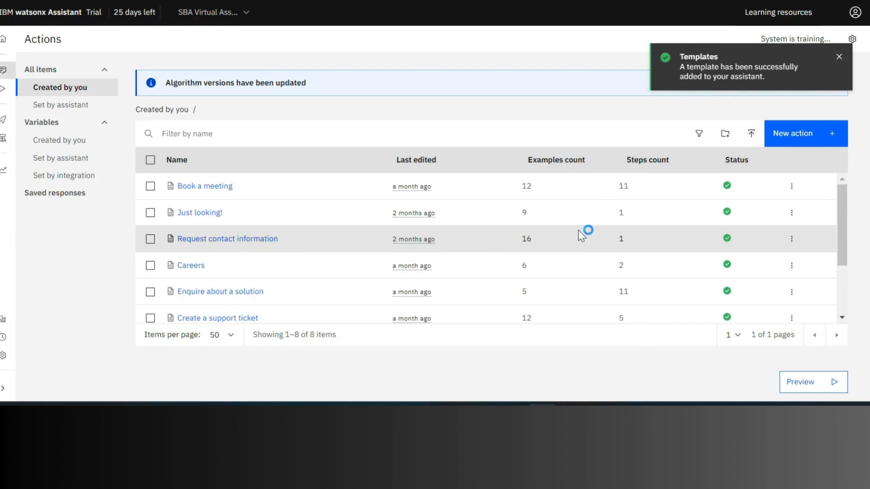
- Open the NeuralSeek search action and bring up the extension setup of its step 3
{"action": "scroll", "coordinate": [578, 230], "scroll_direction": "down", "scroll_amount": 3}
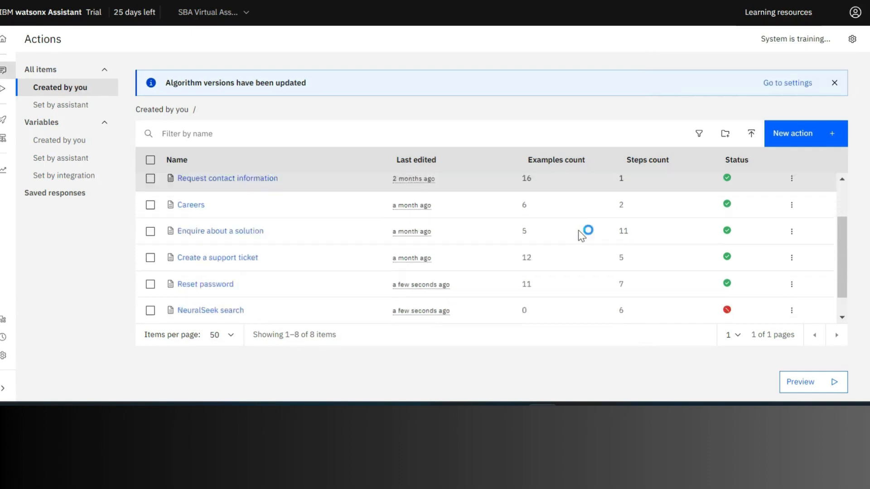
{"action": "left_click", "coordinate": [197, 287]}
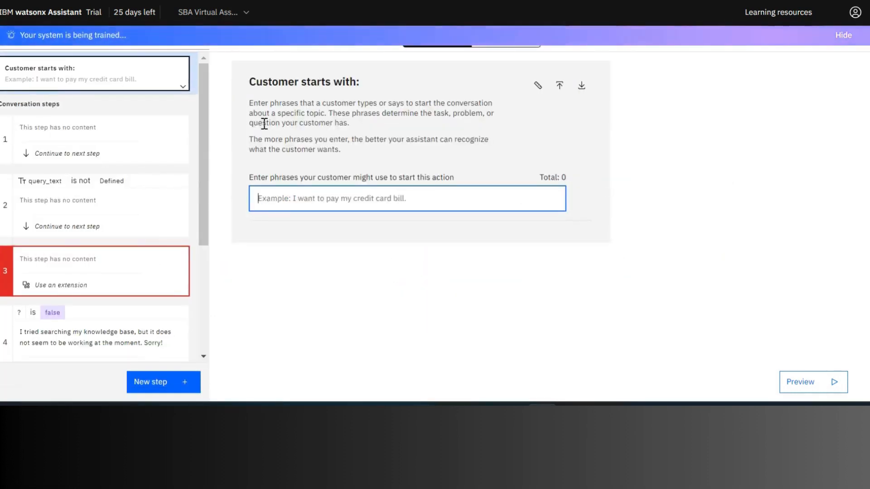
{"action": "left_click", "coordinate": [84, 262]}
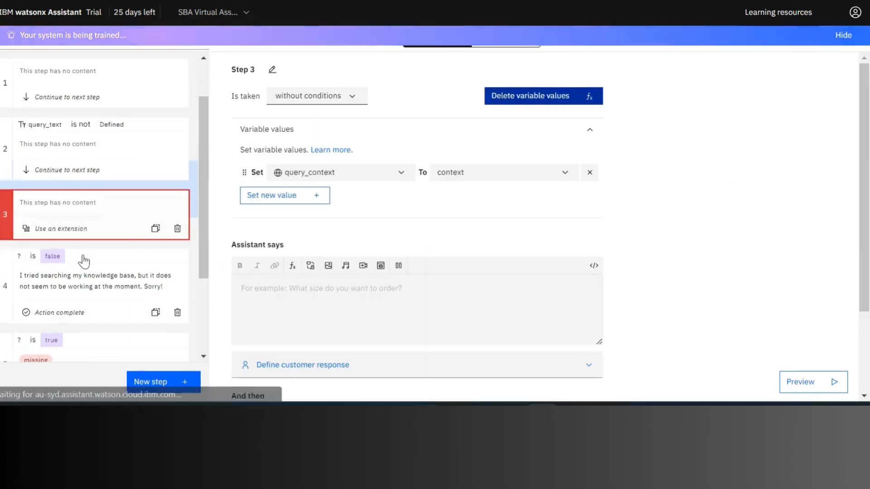
{"action": "scroll", "coordinate": [408, 272], "scroll_direction": "down", "scroll_amount": 3}
{"action": "left_click", "coordinate": [519, 317]}
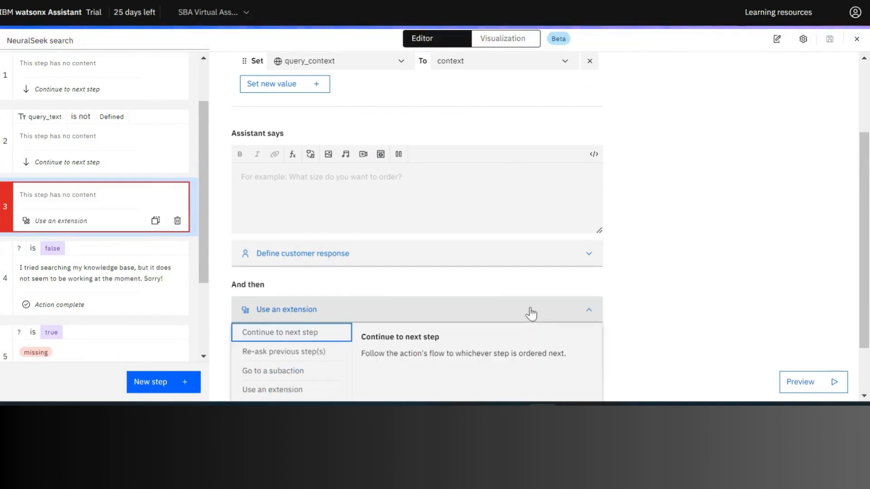
{"action": "scroll", "coordinate": [318, 300], "scroll_direction": "down", "scroll_amount": 2}
{"action": "left_click", "coordinate": [260, 325]}
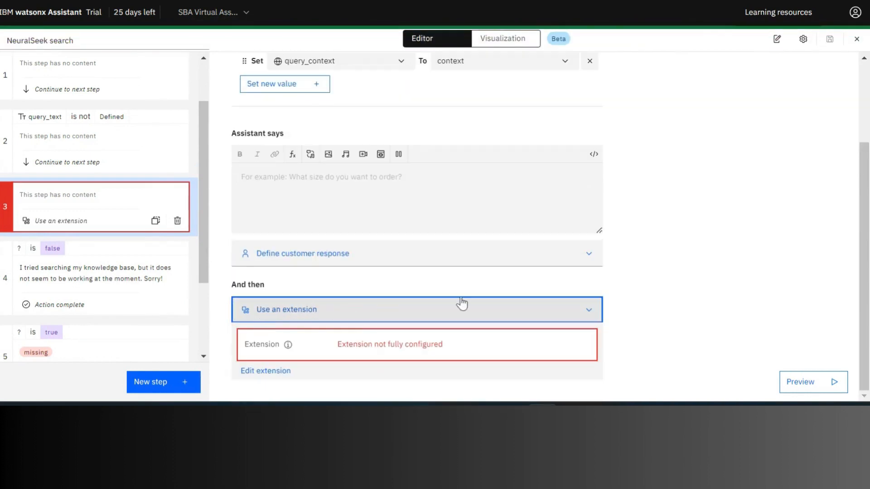
{"action": "left_click", "coordinate": [266, 371]}
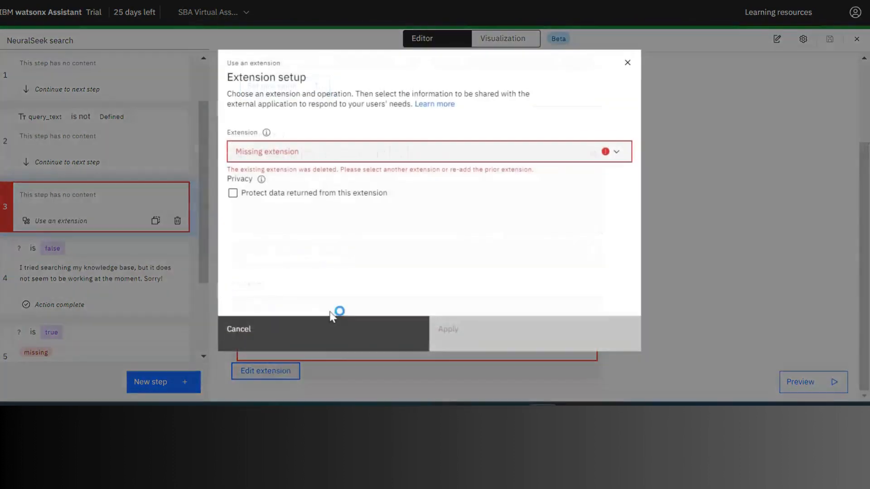
- Select the Neural Seek SBA extension with the operation "Seek an answer from NeuralSeek" and set the question parameter to query_text
{"action": "left_click", "coordinate": [619, 153]}
{"action": "left_click", "coordinate": [431, 174]}
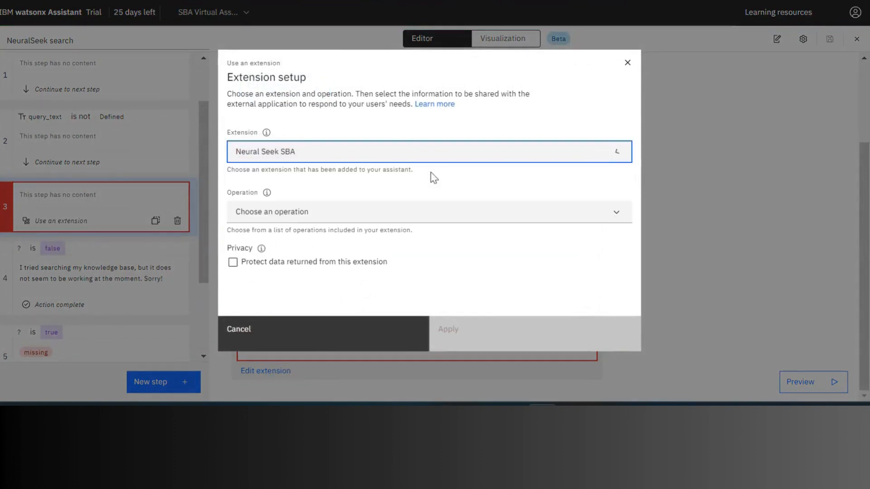
{"action": "left_click", "coordinate": [538, 219]}
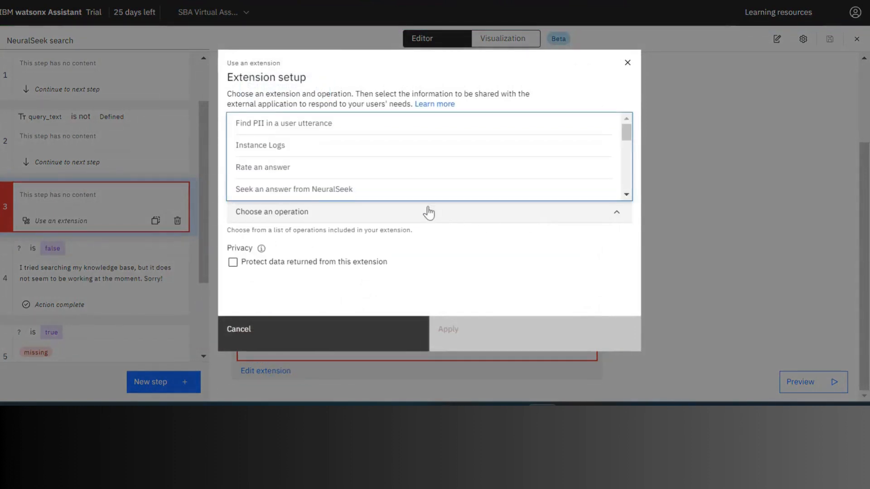
{"action": "left_click", "coordinate": [372, 189]}
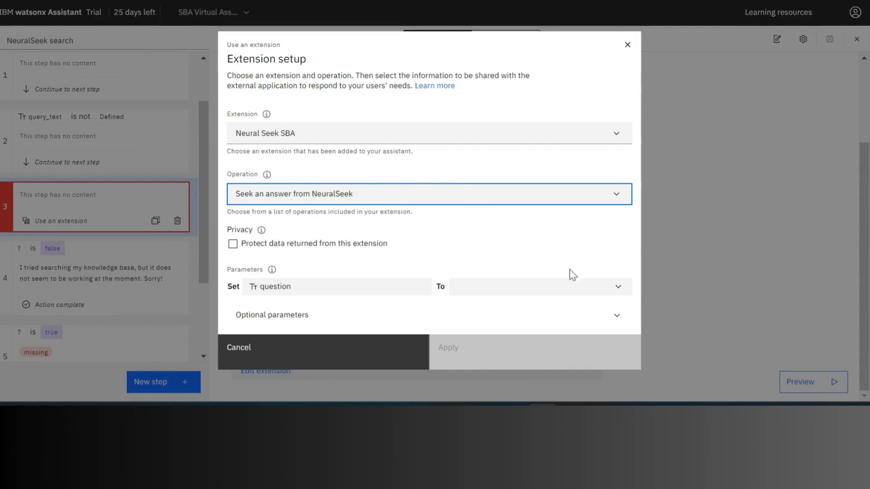
{"action": "left_click", "coordinate": [573, 290]}
{"action": "left_click", "coordinate": [580, 230]}
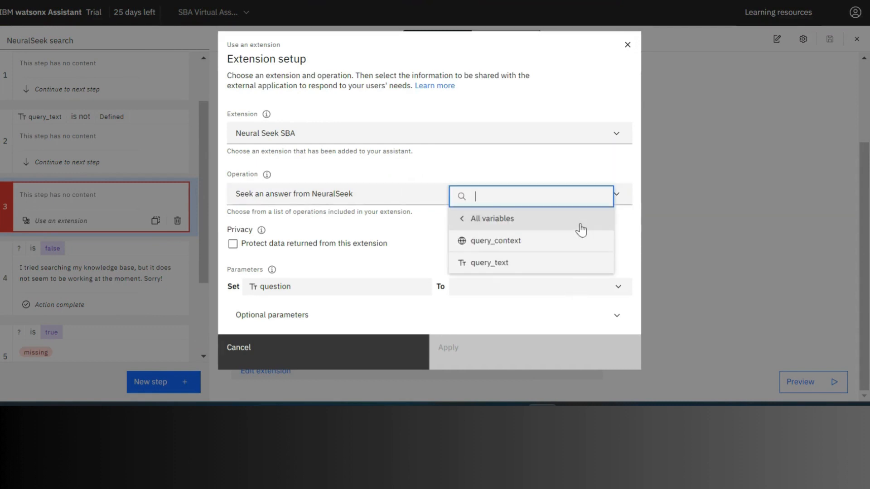
{"action": "left_click", "coordinate": [505, 270]}
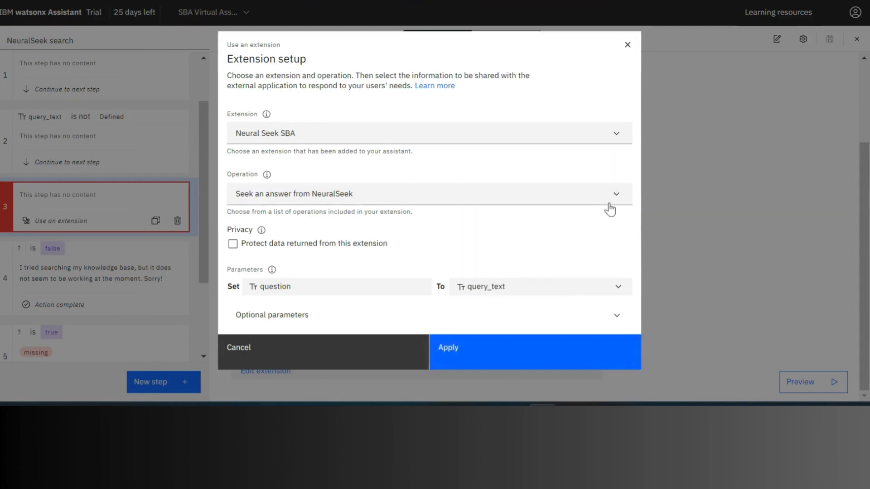
- Try to set the optional options.language parameter to "en" and apply the extension setup
{"action": "left_click", "coordinate": [617, 315]}
{"action": "scroll", "coordinate": [509, 209], "scroll_direction": "down", "scroll_amount": 5}
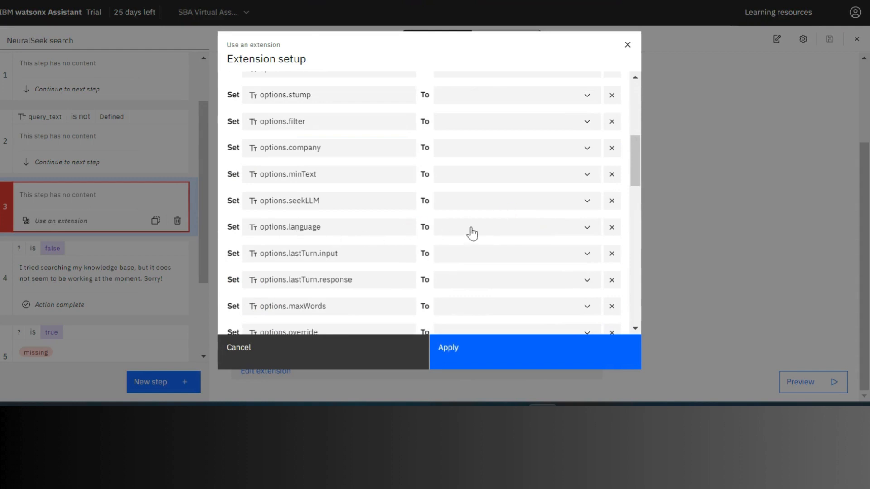
{"action": "left_click", "coordinate": [485, 233]}
{"action": "type", "text": "\""}
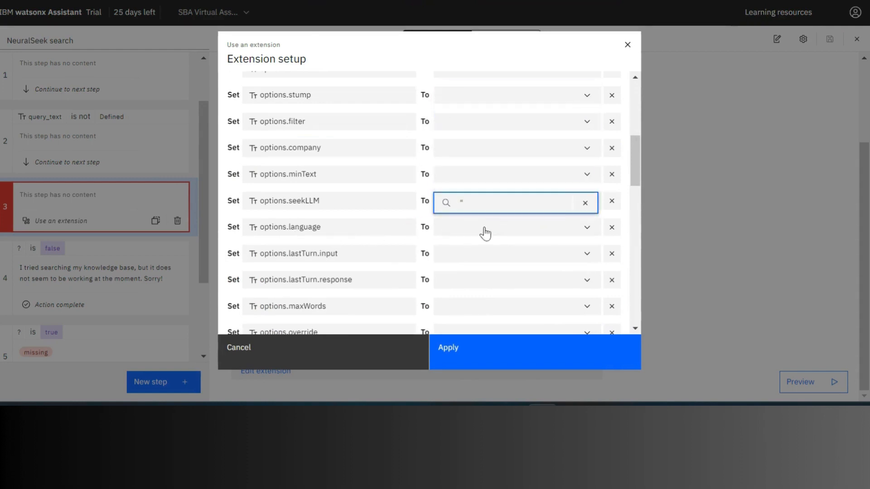
{"action": "type", "text": "en\""}
{"action": "left_click", "coordinate": [488, 359]}
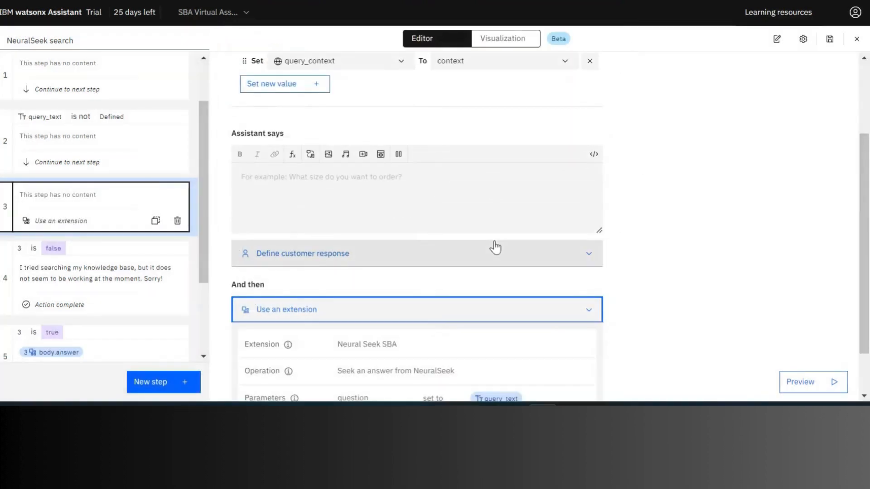
- Save the NeuralSeek search action and close its editor
{"action": "scroll", "coordinate": [495, 247], "scroll_direction": "down", "scroll_amount": 1}
{"action": "left_click", "coordinate": [830, 39]}
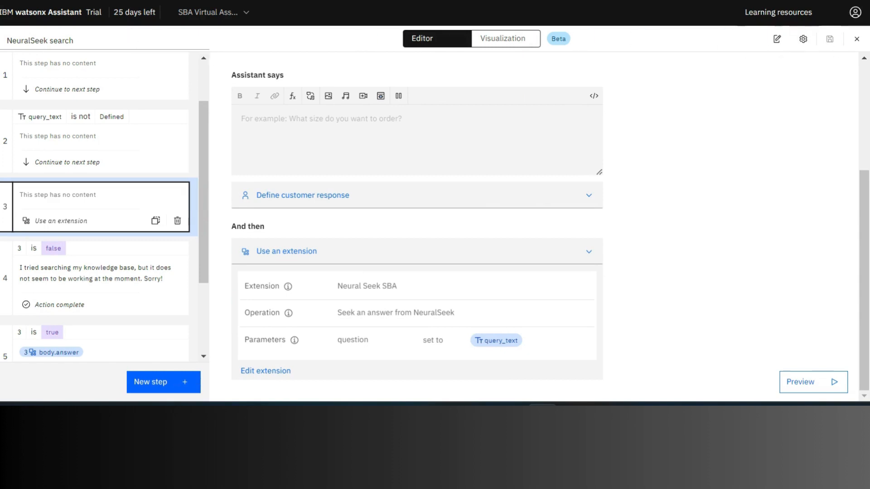
{"action": "left_click", "coordinate": [857, 39]}
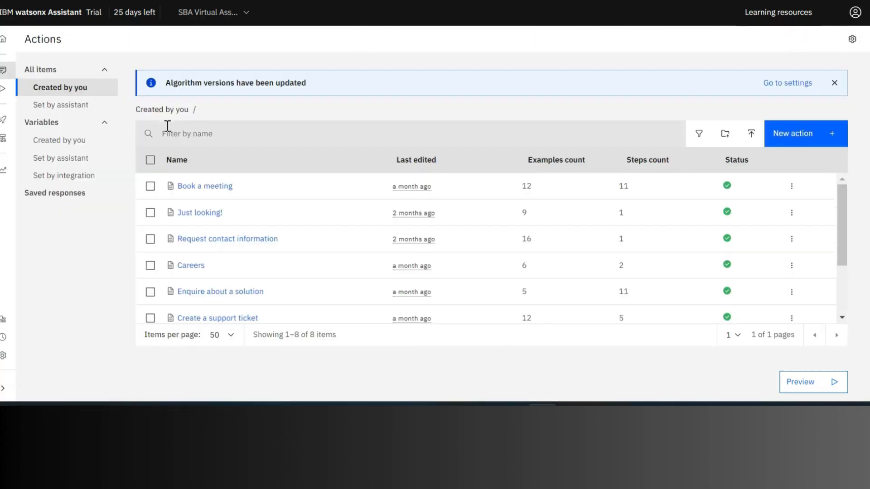
- Open the assistant-set "No action matches" action and delete both of its existing conversation steps
{"action": "left_click", "coordinate": [71, 106]}
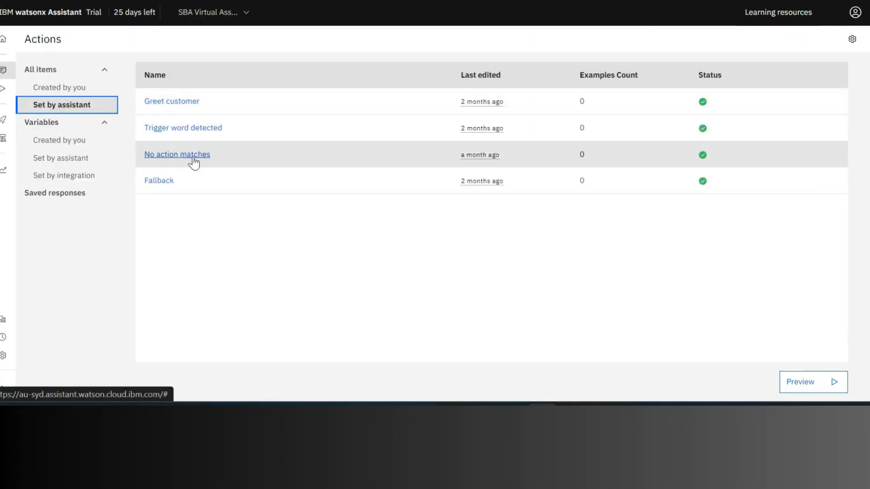
{"action": "left_click", "coordinate": [193, 157]}
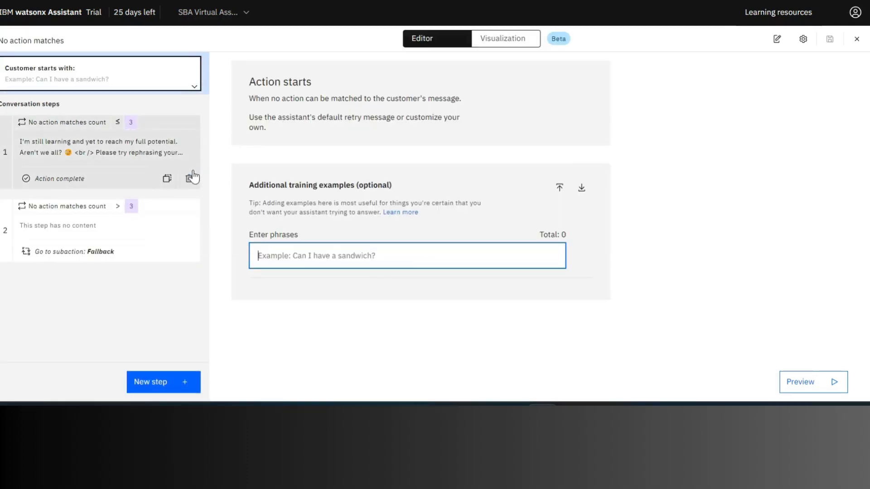
{"action": "left_click", "coordinate": [189, 178]}
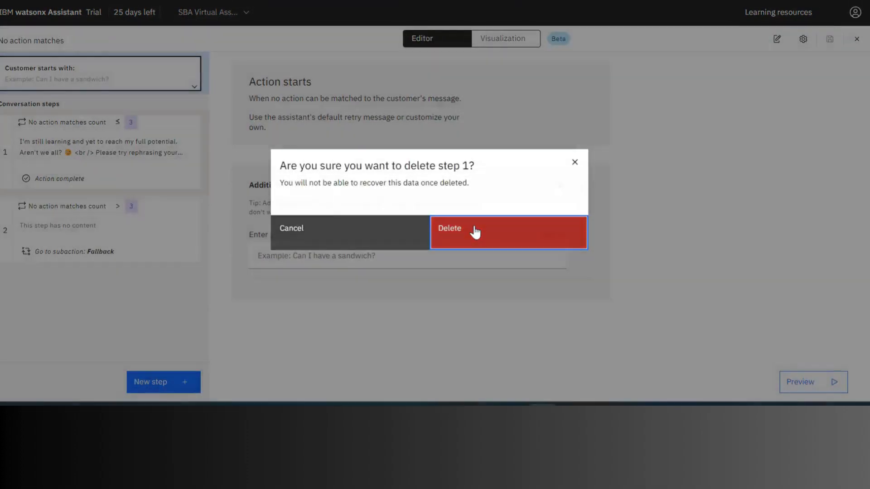
{"action": "left_click", "coordinate": [475, 232]}
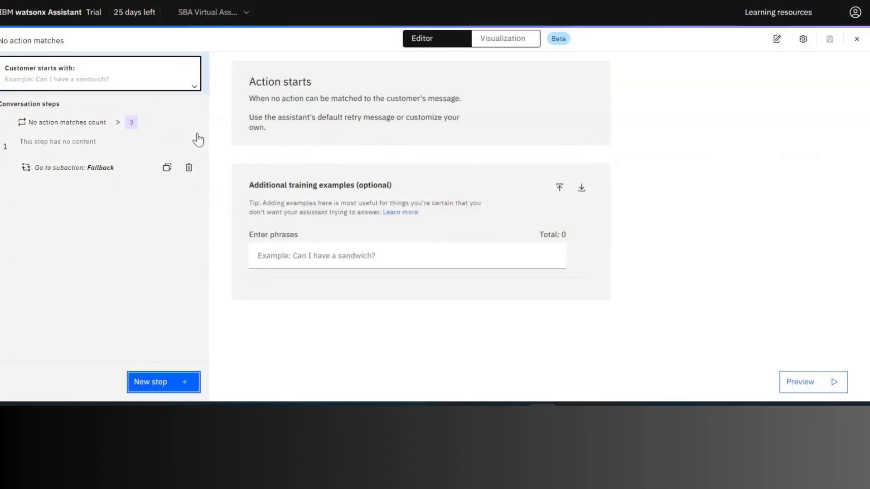
{"action": "left_click", "coordinate": [193, 170]}
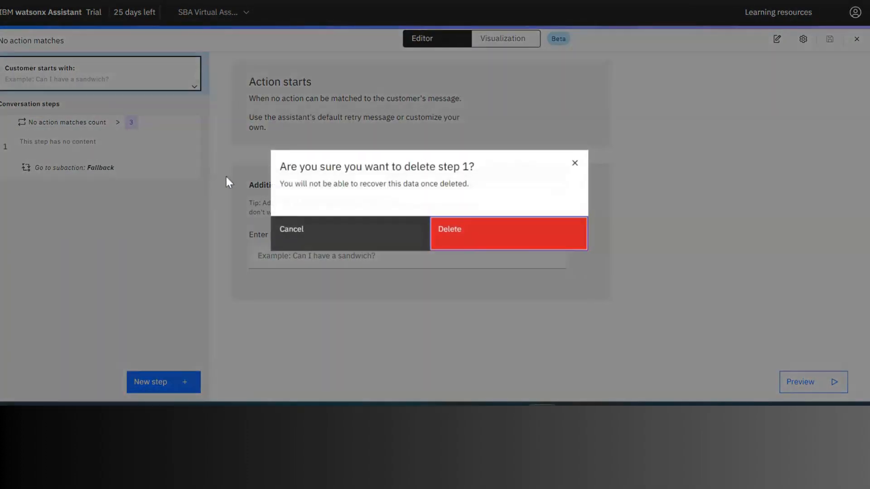
{"action": "left_click", "coordinate": [484, 236]}
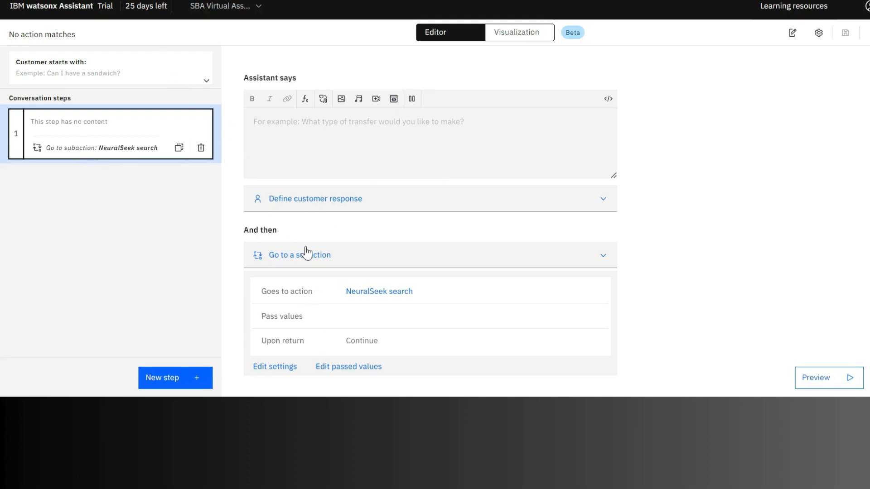
- Close the "No action matches" action editor and view the web chat's home screen suggestions in the assistant preview
{"action": "left_click", "coordinate": [867, 36]}
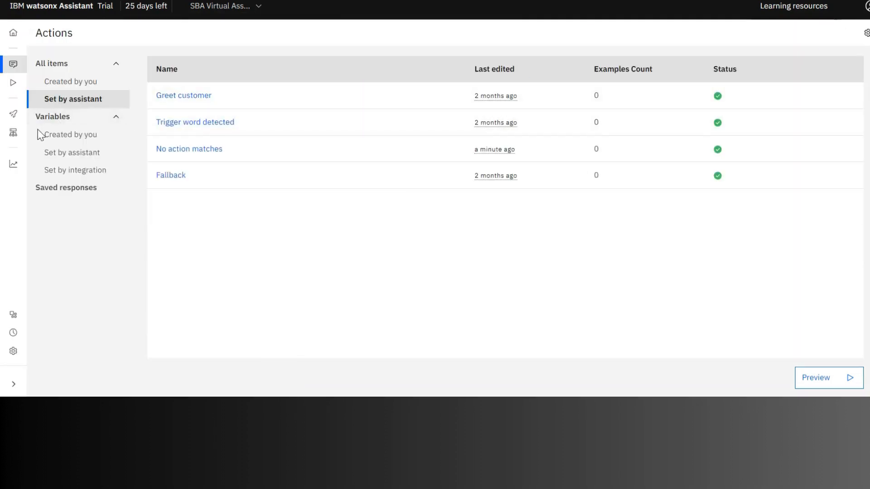
{"action": "left_click", "coordinate": [17, 83]}
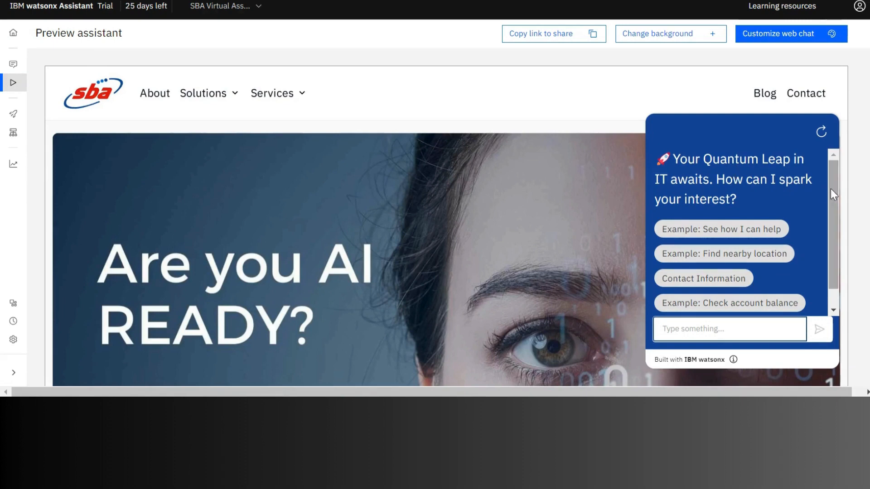
{"action": "left_click_drag", "start_coordinate": [831, 189], "coordinate": [833, 213]}
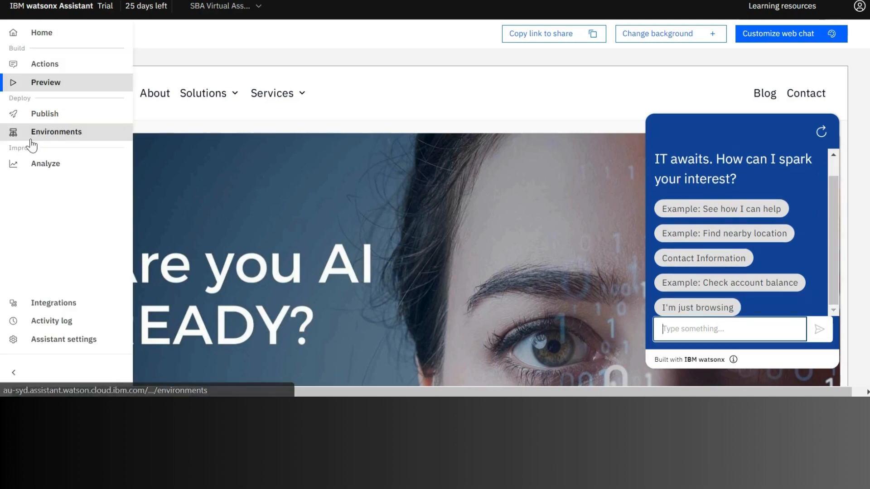
- Preview the draft environment on its separate web page and open the web chat there
{"action": "left_click", "coordinate": [28, 134]}
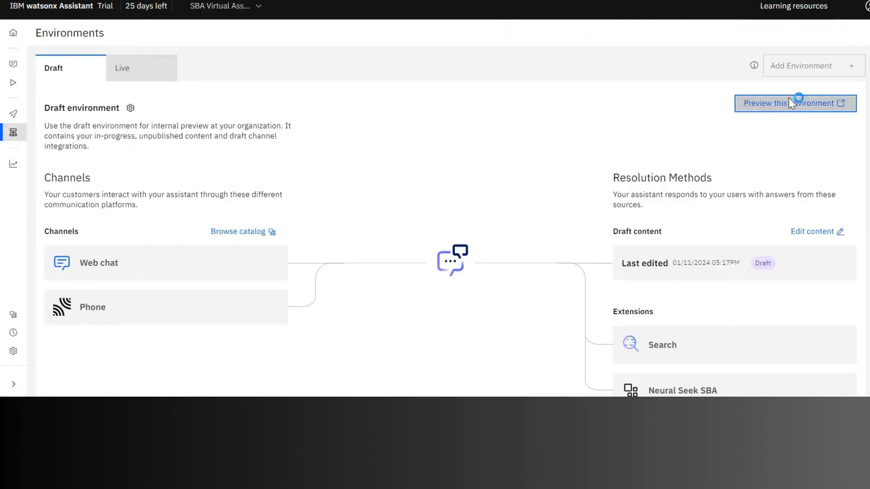
{"action": "left_click", "coordinate": [788, 101]}
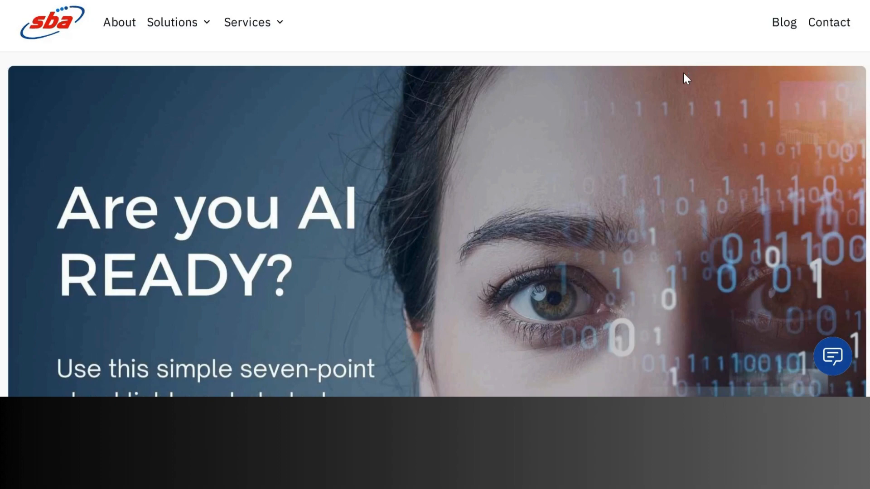
{"action": "scroll", "coordinate": [684, 72], "scroll_direction": "down", "scroll_amount": 5}
{"action": "scroll", "coordinate": [683, 72], "scroll_direction": "up", "scroll_amount": 5}
{"action": "left_click", "coordinate": [711, 290]}
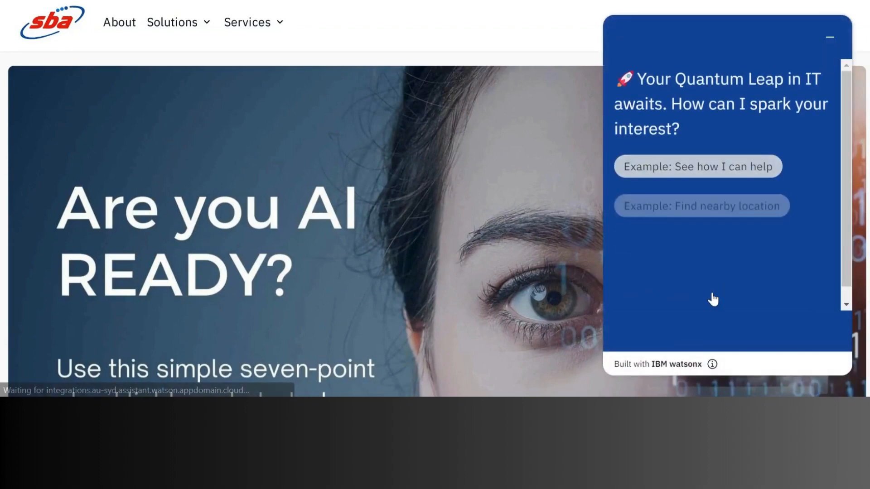
- Ask the web chat "Tell me about SBA"
{"action": "left_click", "coordinate": [688, 327]}
{"action": "type", "text": "Te"}
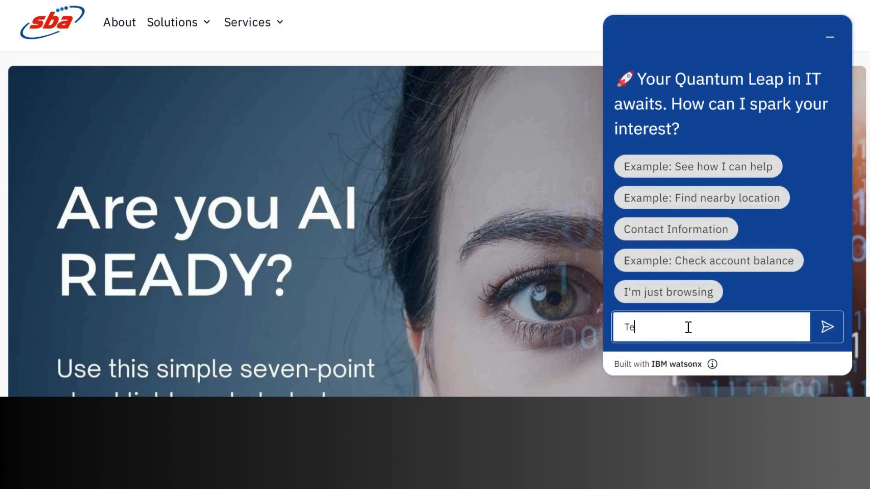
{"action": "type", "text": "ll me about SBA"}
{"action": "key", "text": "Return"}
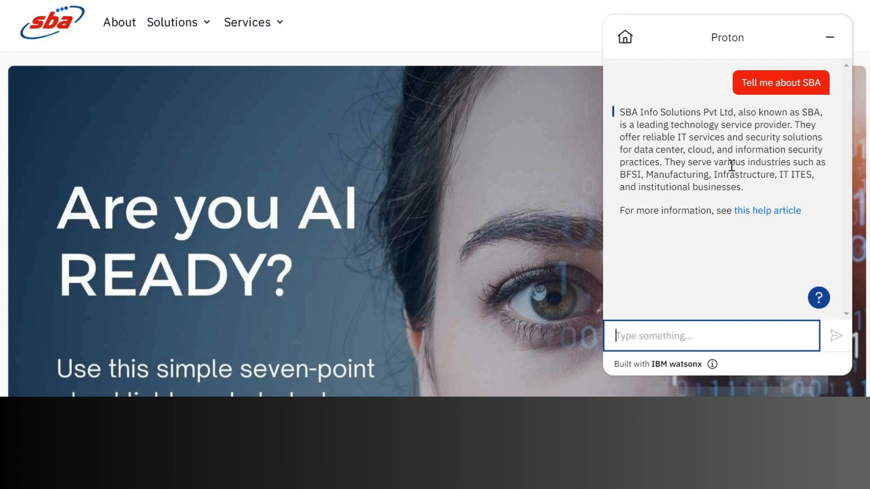
- Open the help article linked in the answer about SBA in a new browser tab, read it and return to the chat
{"action": "right_click", "coordinate": [747, 214]}
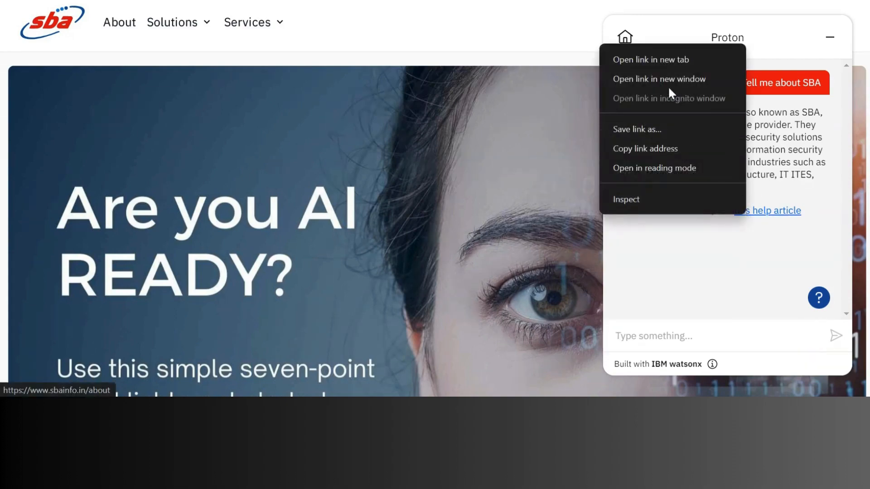
{"action": "left_click", "coordinate": [658, 59]}
{"action": "key", "text": "ctrl+Tab"}
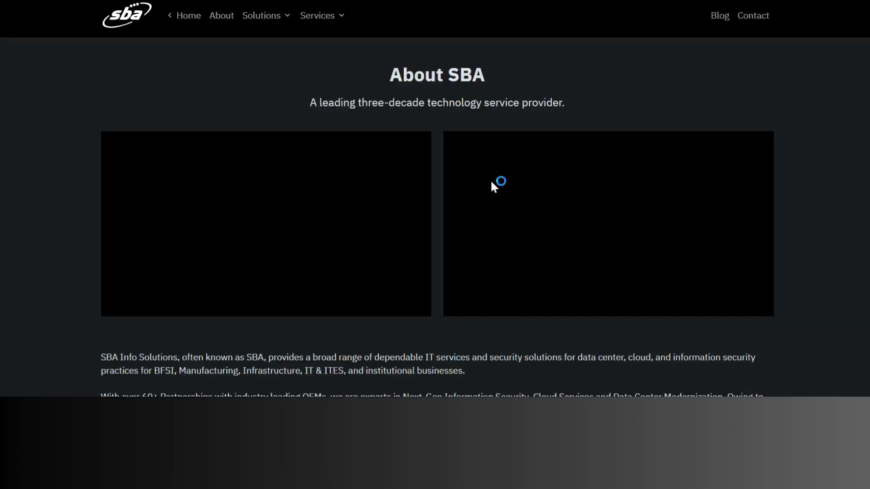
{"action": "scroll", "coordinate": [491, 180], "scroll_direction": "down", "scroll_amount": 5}
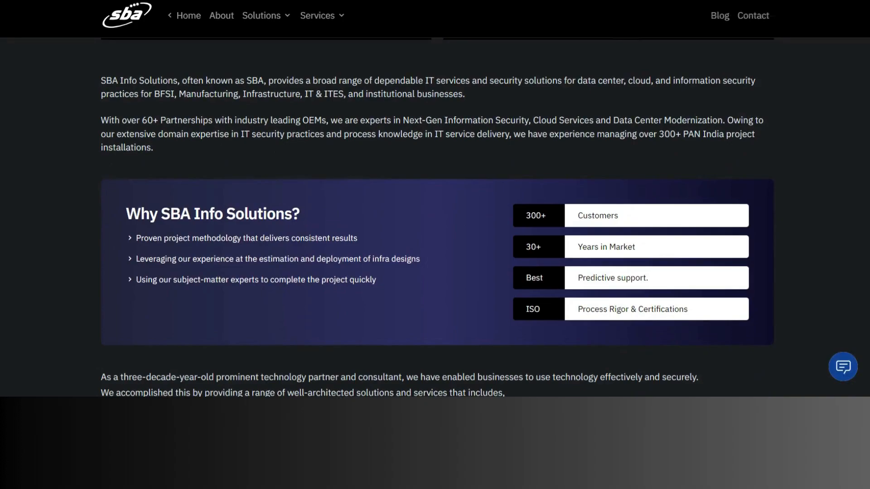
{"action": "left_click", "coordinate": [643, 1]}
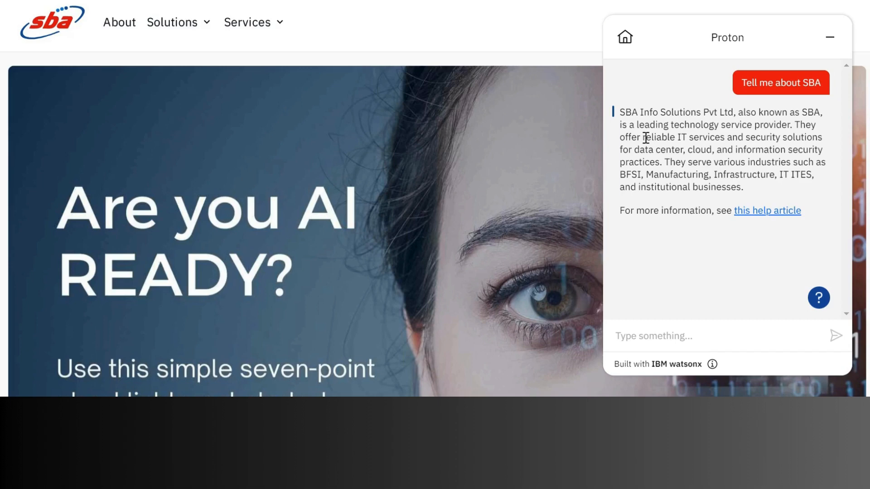
- Ask the web chat "what are the datacenter solutions you offer"
{"action": "left_click", "coordinate": [700, 343]}
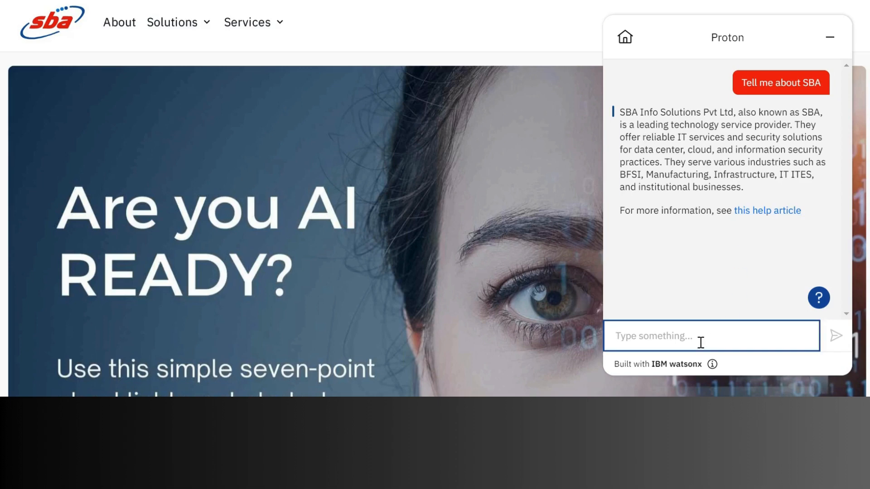
{"action": "type", "text": "what are the da"}
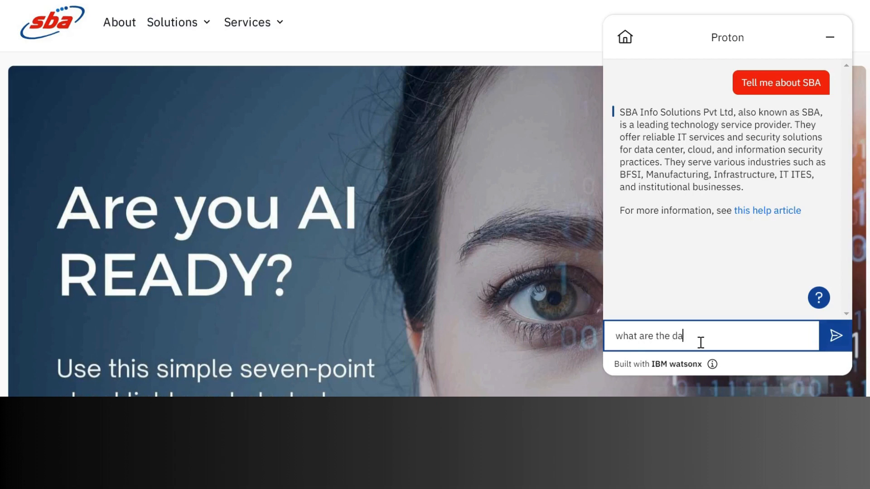
{"action": "type", "text": "tacenter solutions you offer"}
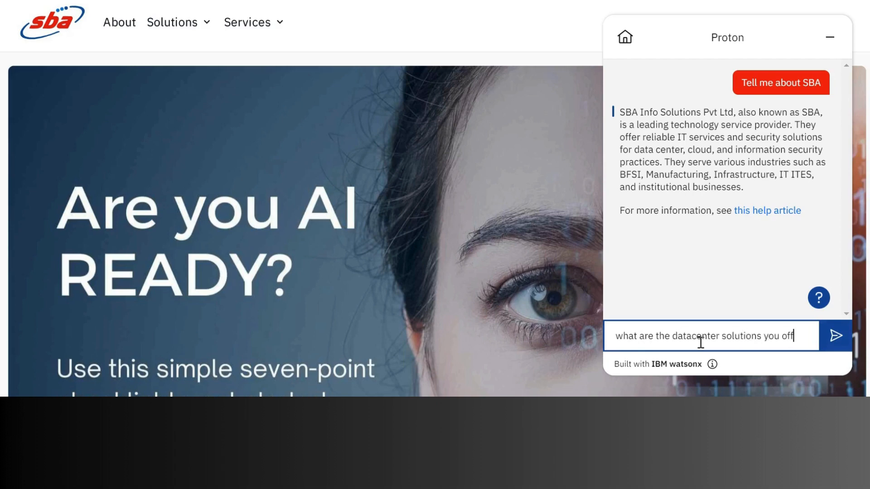
{"action": "key", "text": "Return"}
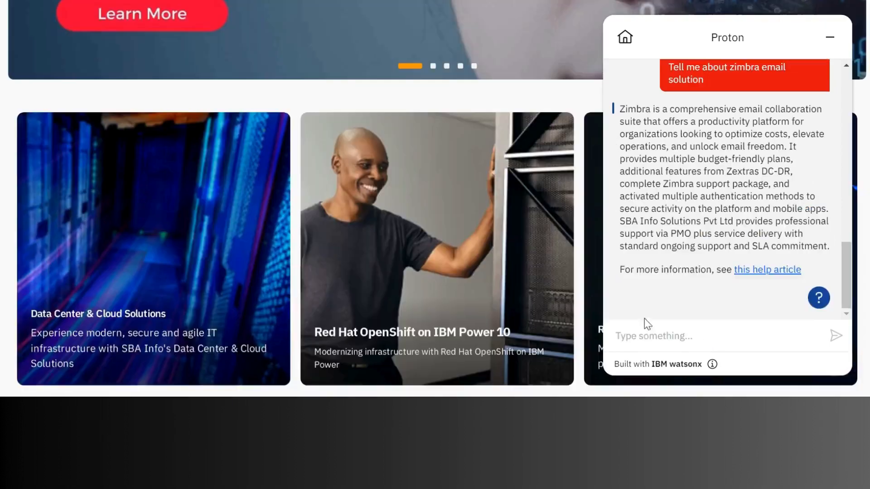
- Ask the web chat "Do you have any blog content on generative AI"
{"action": "left_click", "coordinate": [647, 342]}
{"action": "type", "text": "Do yo"}
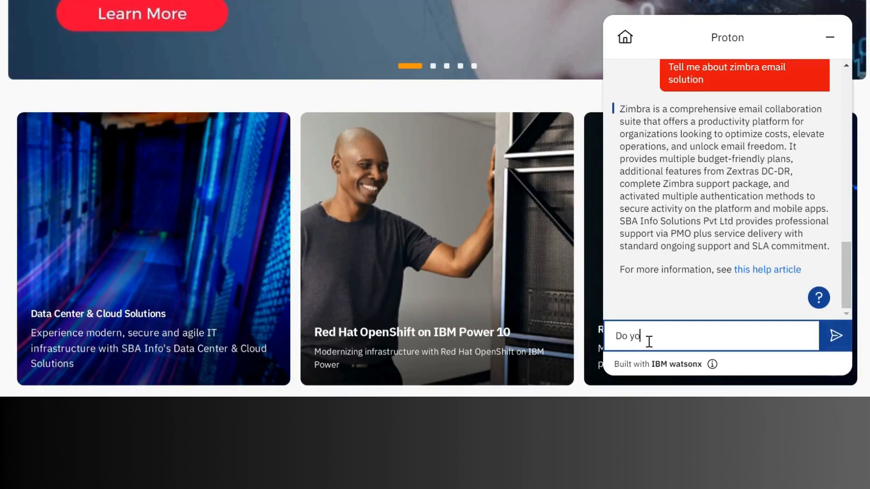
{"action": "type", "text": "u have any blog content of"}
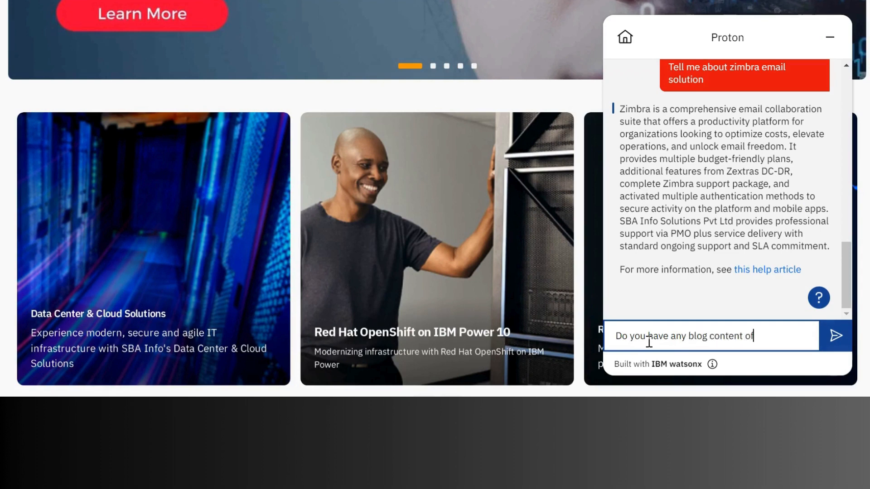
{"action": "key", "text": "BackSpace"}
{"action": "type", "text": "n generative AI"}
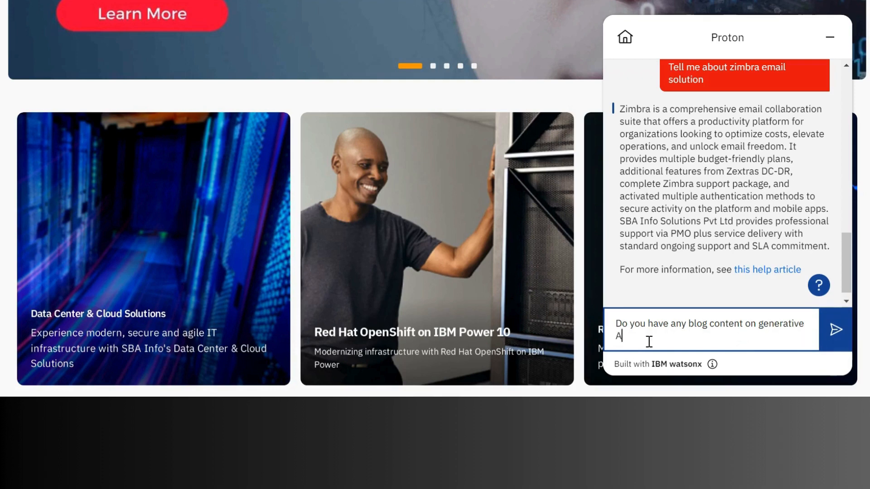
{"action": "key", "text": "Return"}
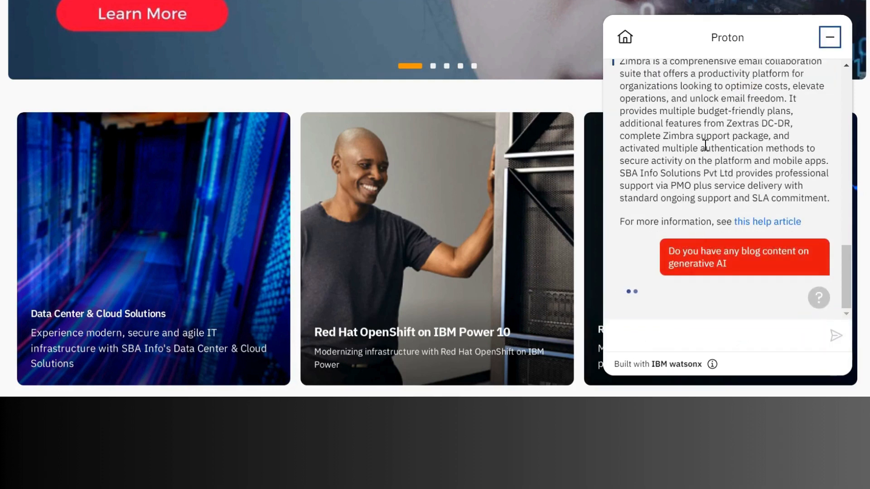
{"action": "scroll", "coordinate": [706, 154], "scroll_direction": "up", "scroll_amount": 15}
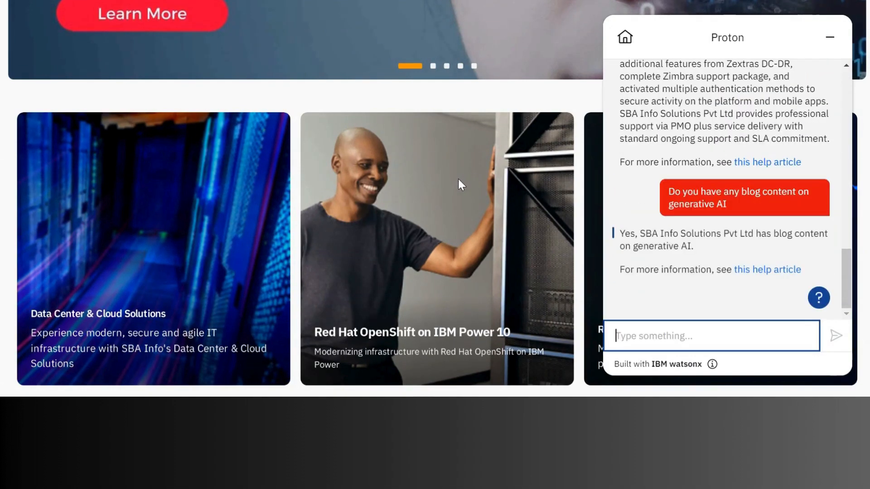
- Open the help article linked in the generative AI answer in a new browser tab and read through the blog post
{"action": "right_click", "coordinate": [768, 270]}
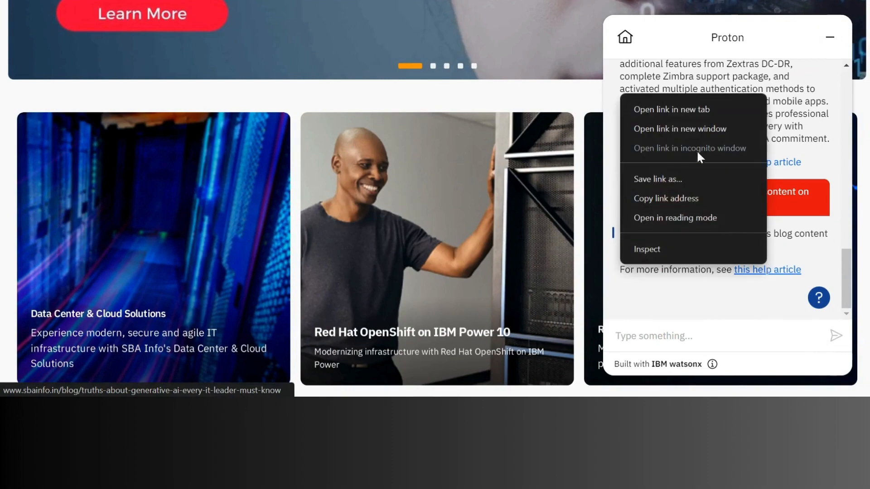
{"action": "key", "text": "Escape"}
{"action": "right_click", "coordinate": [776, 271]}
{"action": "left_click", "coordinate": [703, 116]}
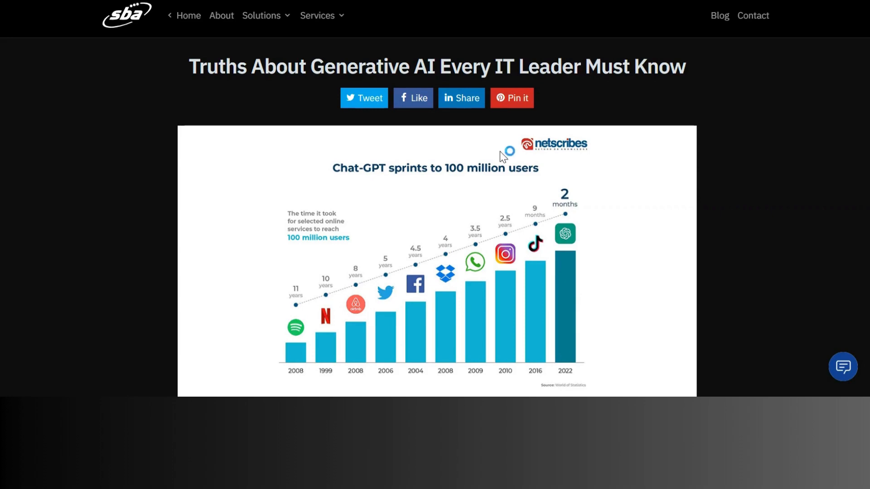
{"action": "scroll", "coordinate": [501, 153], "scroll_direction": "down", "scroll_amount": 10}
{"action": "scroll", "coordinate": [501, 153], "scroll_direction": "down", "scroll_amount": 20}
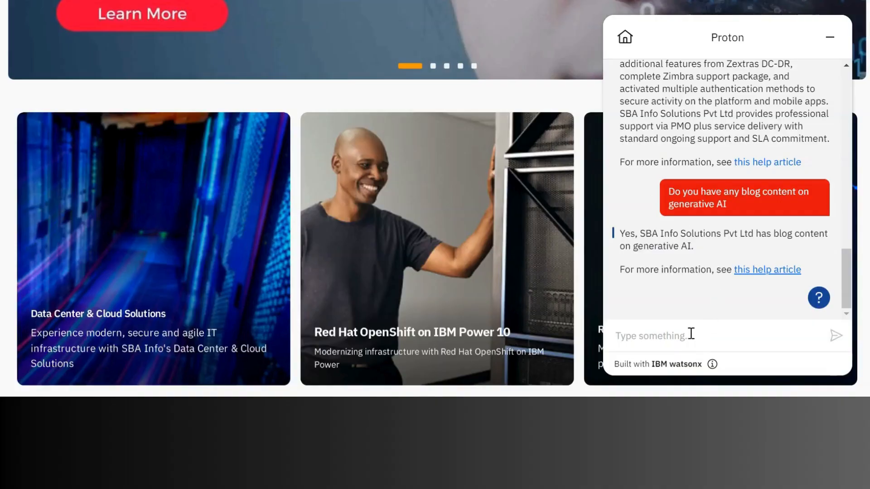
- Ask the web chat "Can you summarize this blog for me here"
{"action": "left_click", "coordinate": [692, 334]}
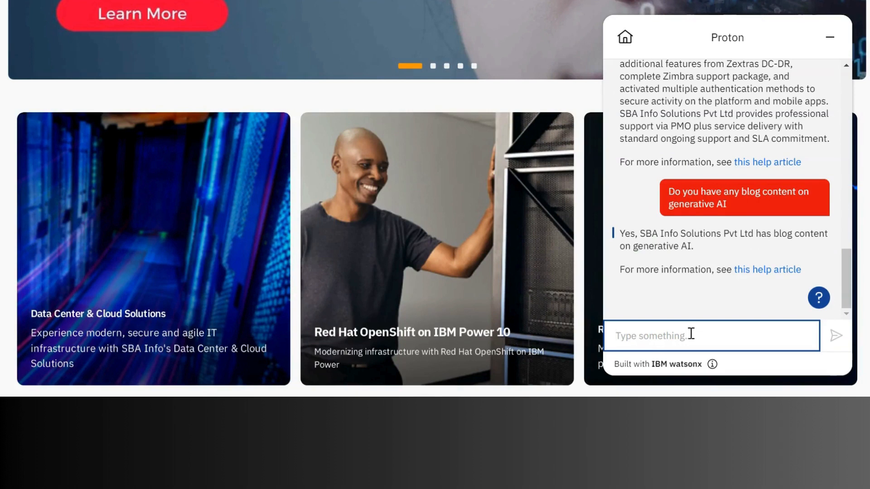
{"action": "type", "text": "Can you su"}
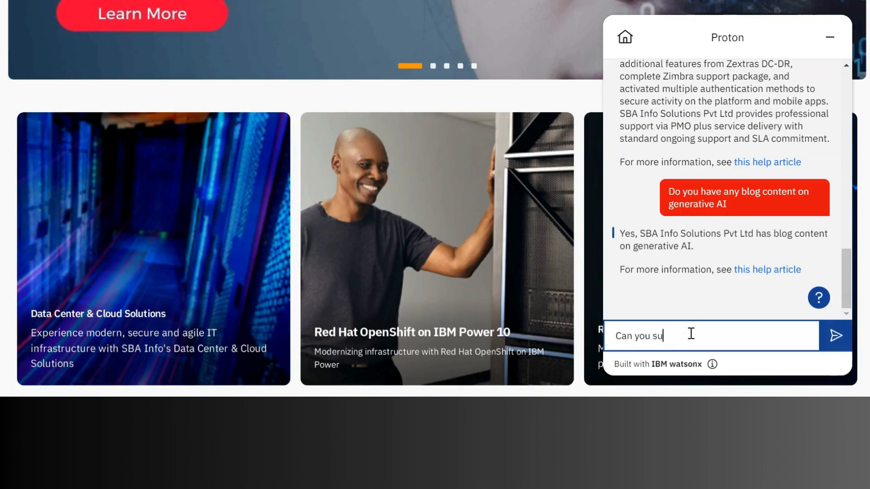
{"action": "type", "text": "mmarize this blog for me here"}
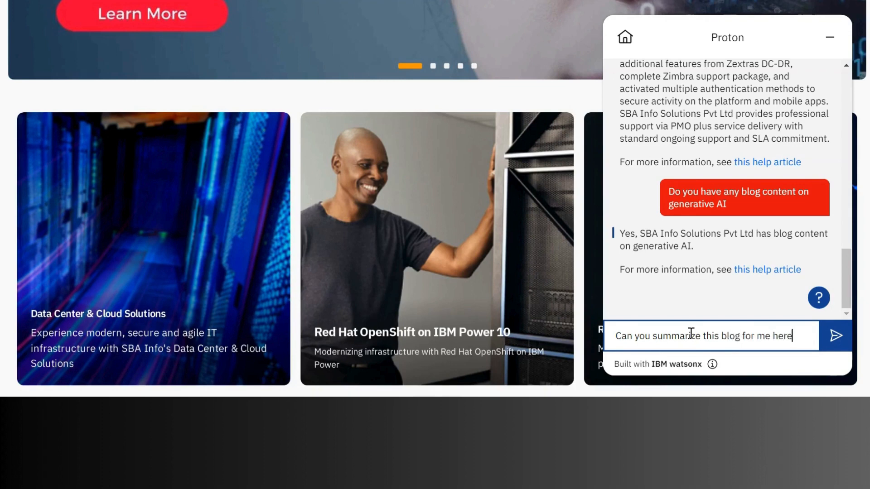
{"action": "key", "text": "Return"}
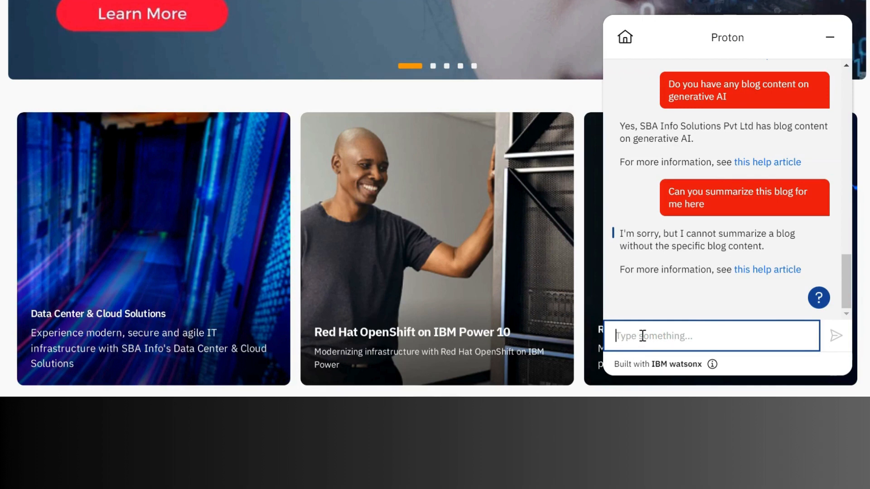
- Ask the web chat "Why should I trust SBA Info solutions"
{"action": "type", "text": "W"}
{"action": "key", "text": "BackSpace"}
{"action": "type", "text": "Why"}
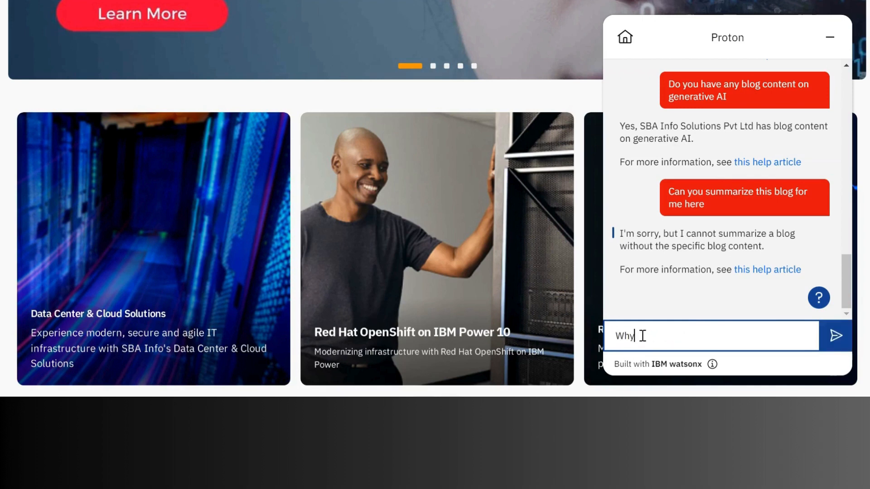
{"action": "type", "text": " should I trust SBA"}
{"action": "type", "text": "Info solutions"}
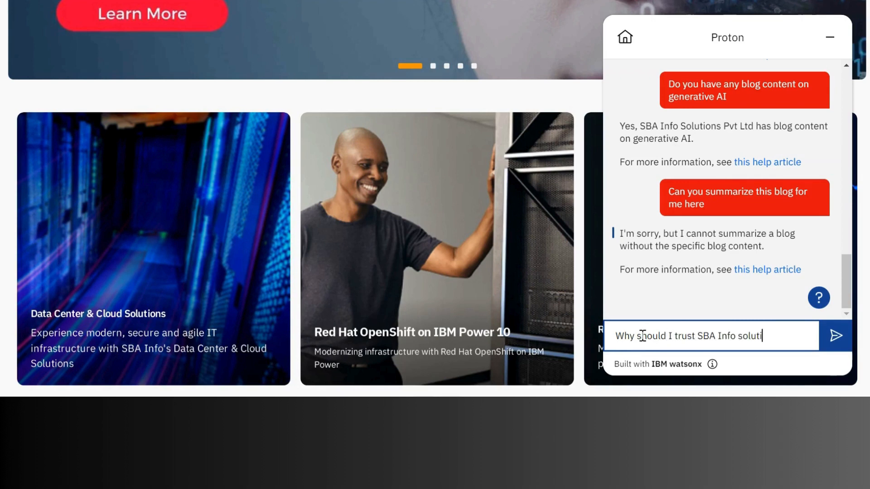
{"action": "key", "text": "Return"}
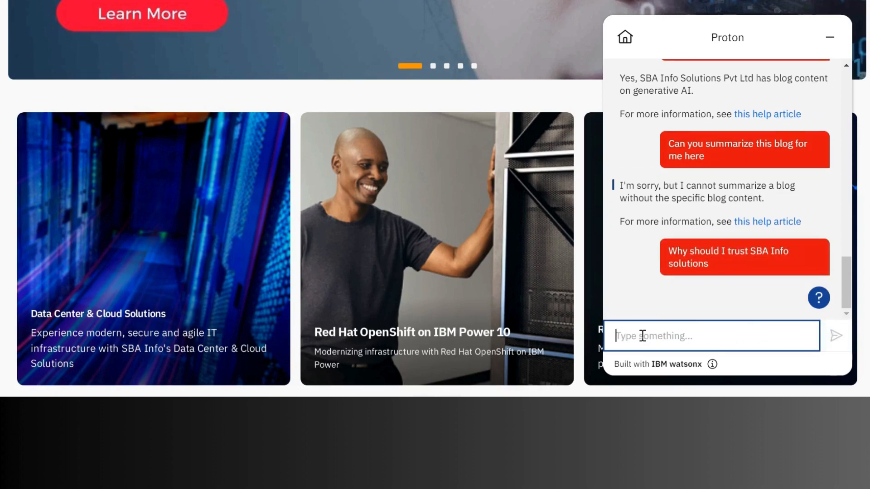
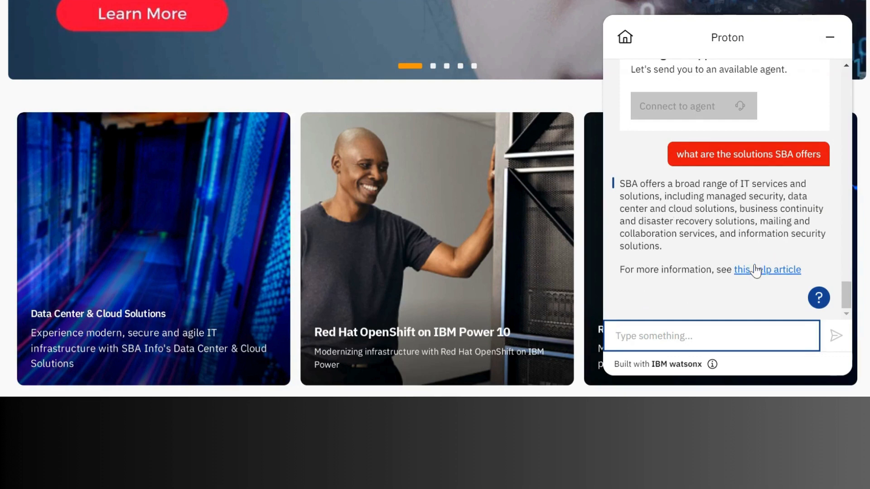
- Open the help article linked in the answer about the solutions SBA offers in a new browser tab
{"action": "right_click", "coordinate": [756, 271]}
{"action": "left_click", "coordinate": [723, 97]}
{"action": "right_click", "coordinate": [767, 272]}
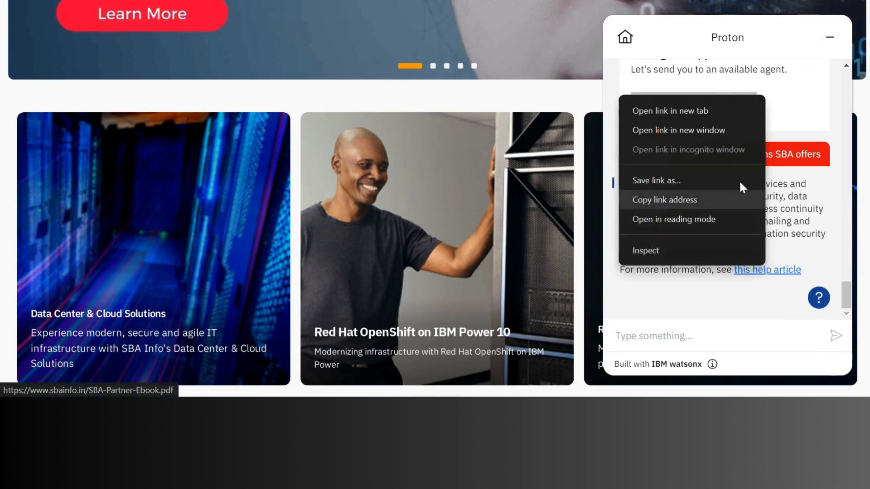
{"action": "left_click", "coordinate": [693, 112]}
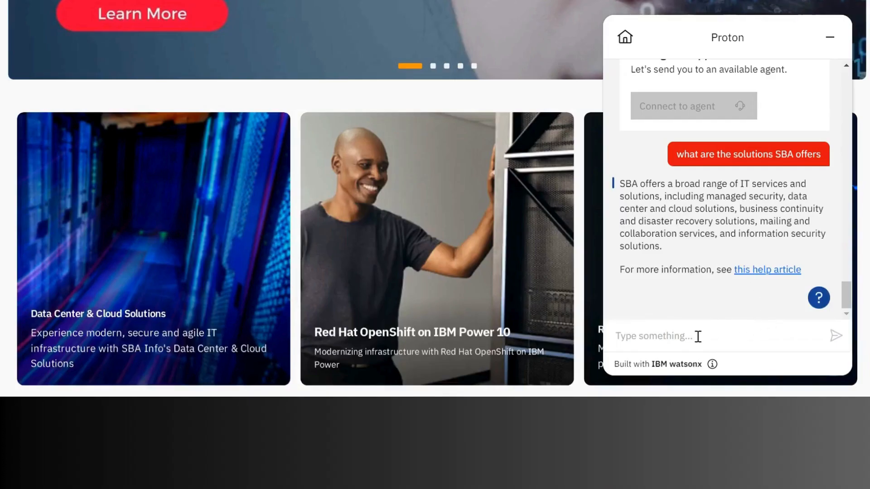
- Ask the web chat "tell me about generative AI" and open the help article linked in its answer in a new browser tab
{"action": "left_click", "coordinate": [698, 337]}
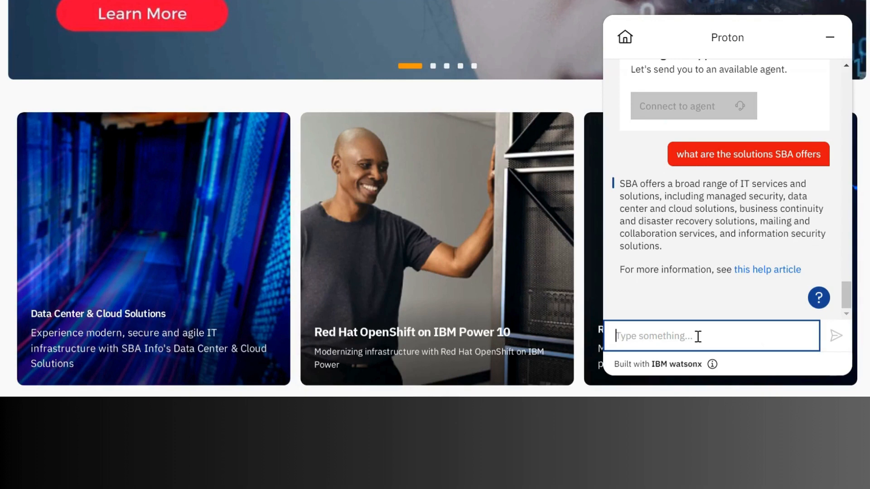
{"action": "type", "text": "tell"}
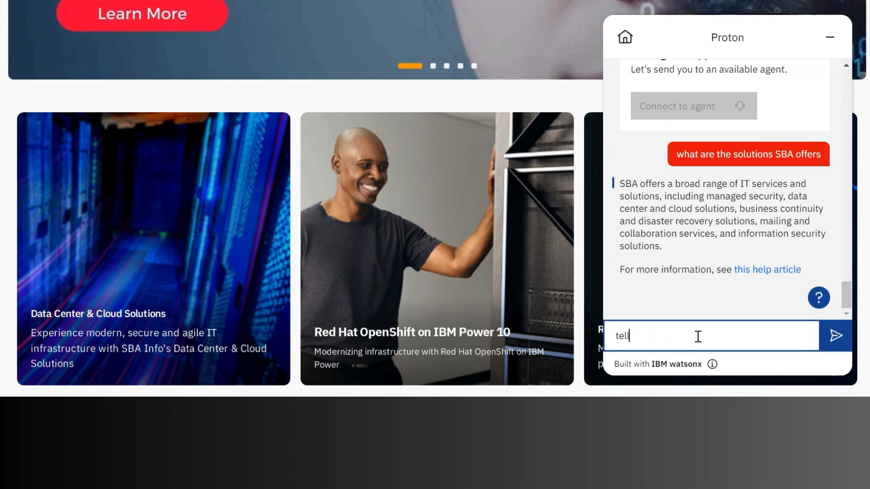
{"action": "type", "text": " me about generative AI"}
{"action": "key", "text": "Return"}
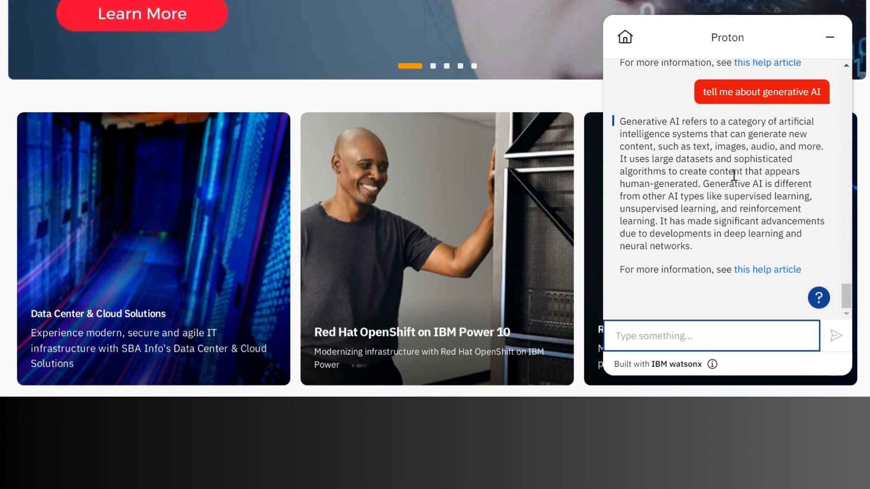
{"action": "right_click", "coordinate": [752, 272]}
{"action": "left_click", "coordinate": [679, 113]}
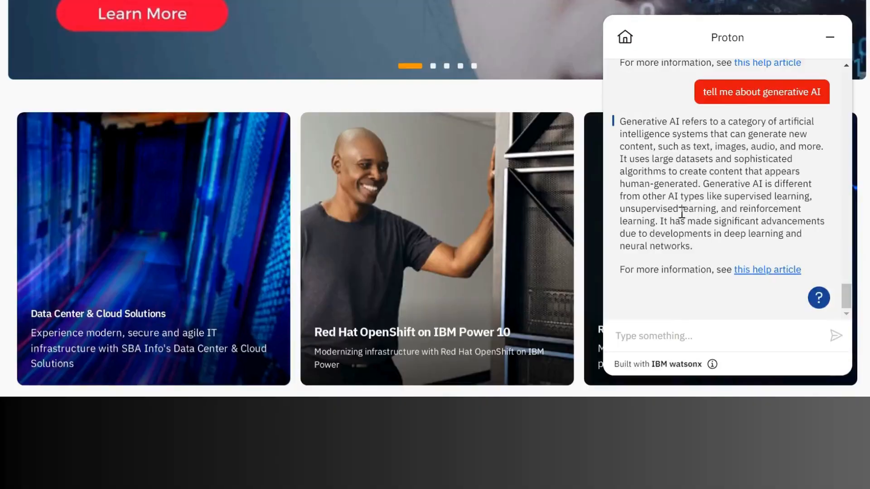
- Ask the web chat "Tell me about IBM storage and what what sba does"
{"action": "left_click", "coordinate": [679, 340]}
{"action": "type", "text": "Tell "}
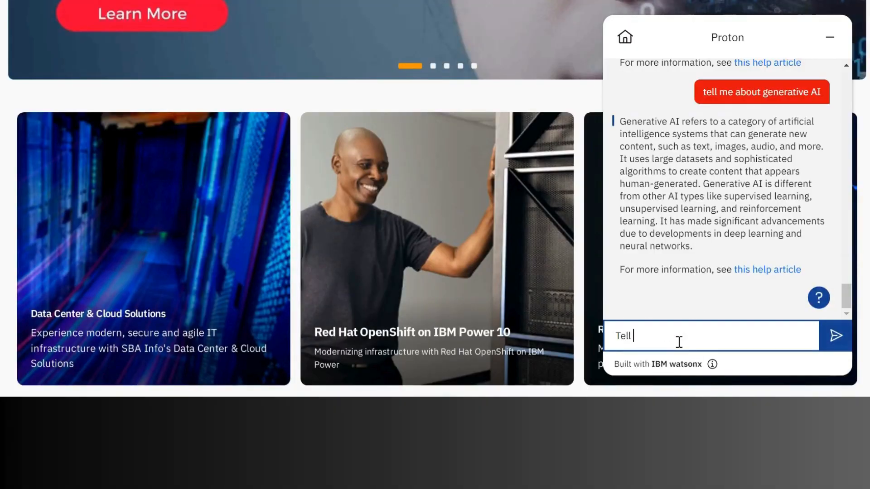
{"action": "type", "text": "me about IBM storage a"}
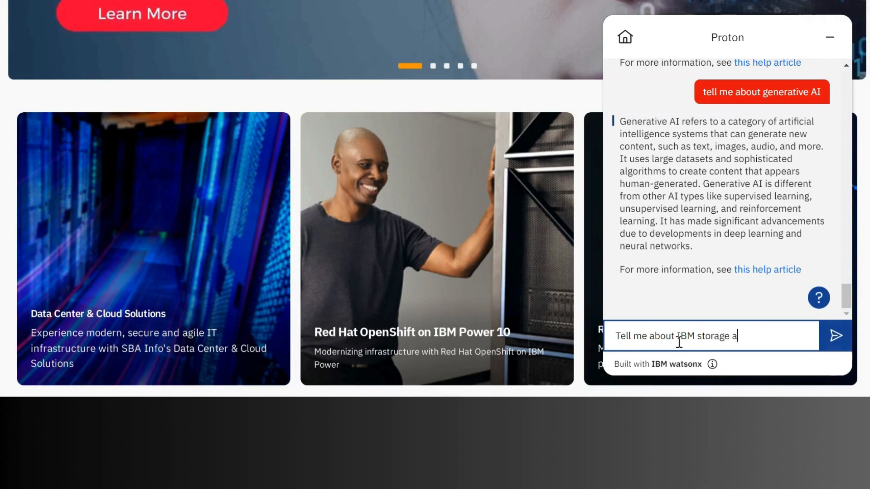
{"action": "type", "text": "nd what h"}
{"action": "key", "text": "BackSpace"}
{"action": "type", "text": "what sba does"}
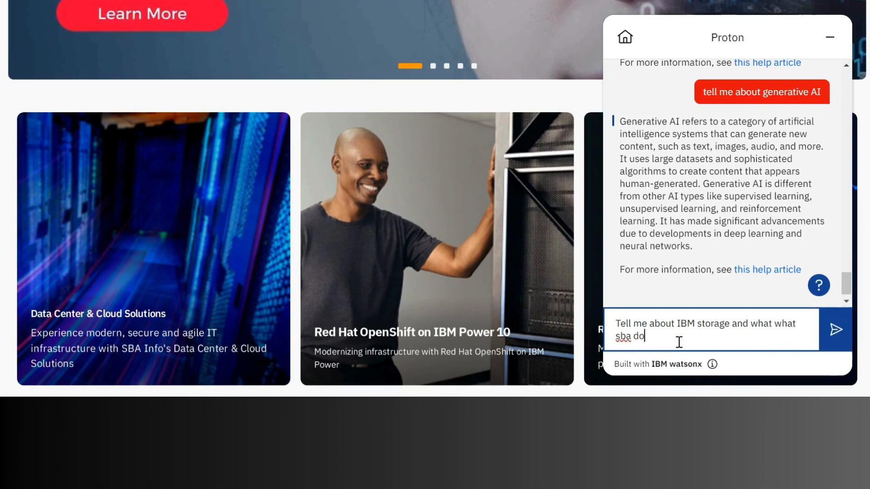
{"action": "key", "text": "Return"}
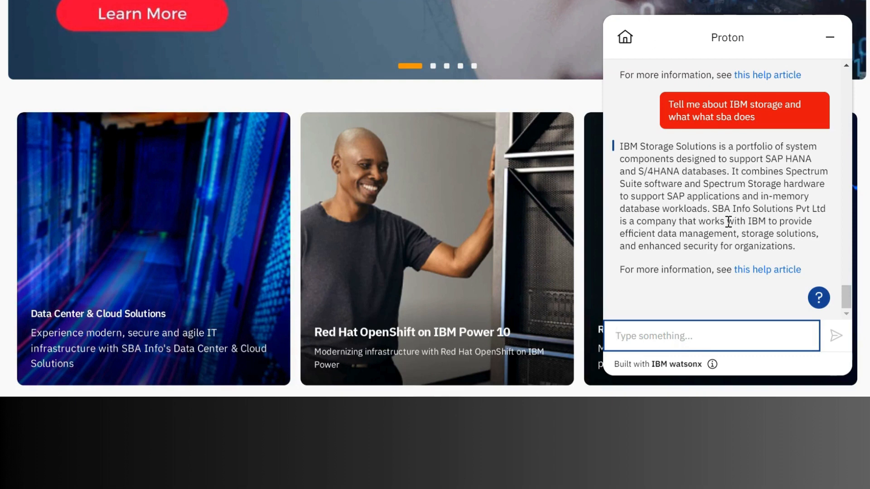
- Open the help article linked in the IBM storage answer in a new browser tab and view it
{"action": "left_click", "coordinate": [756, 270]}
{"action": "right_click", "coordinate": [756, 271]}
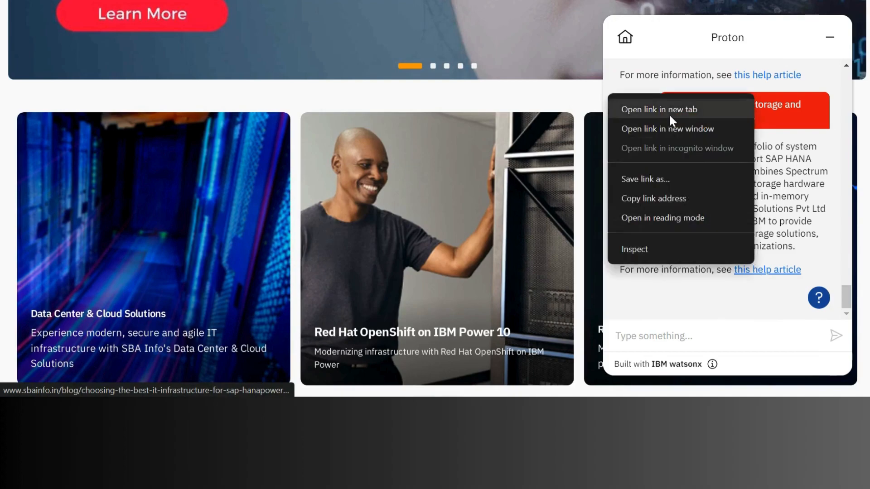
{"action": "left_click", "coordinate": [669, 113]}
{"action": "key", "text": "ctrl+Tab"}
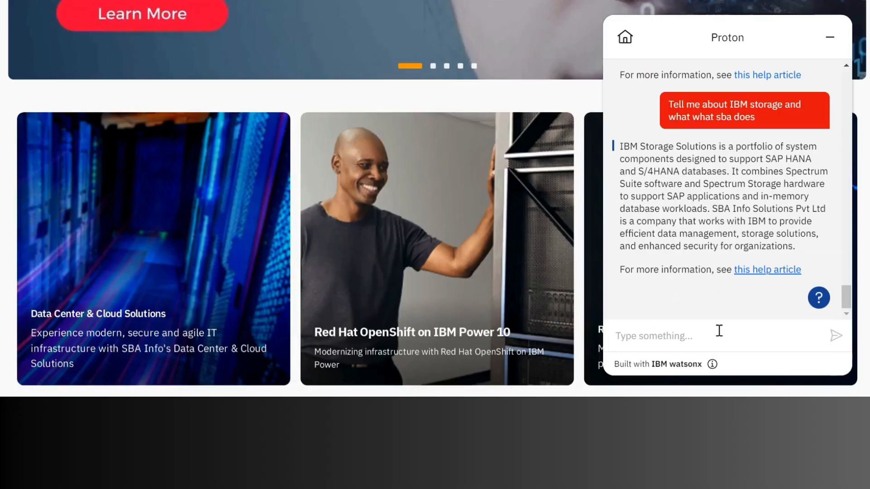
- Ask the web chat "how do I pick my email service provider"
{"action": "left_click", "coordinate": [689, 335]}
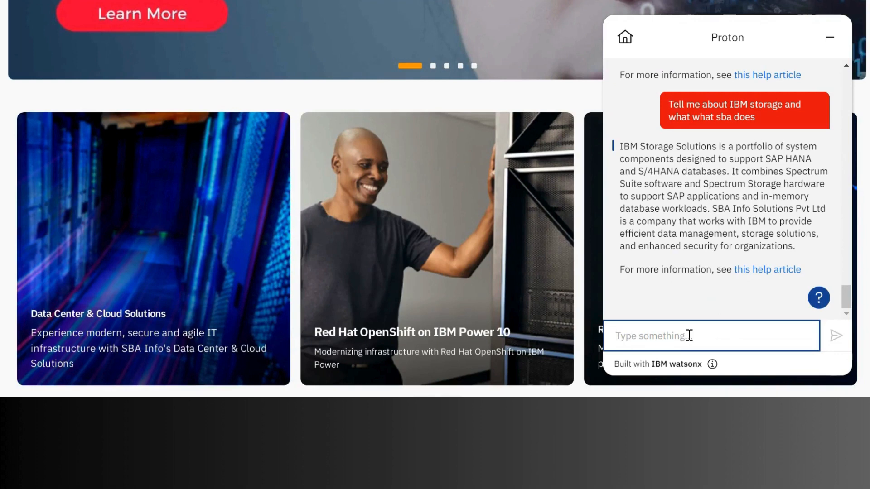
{"action": "type", "text": "how do I pic"}
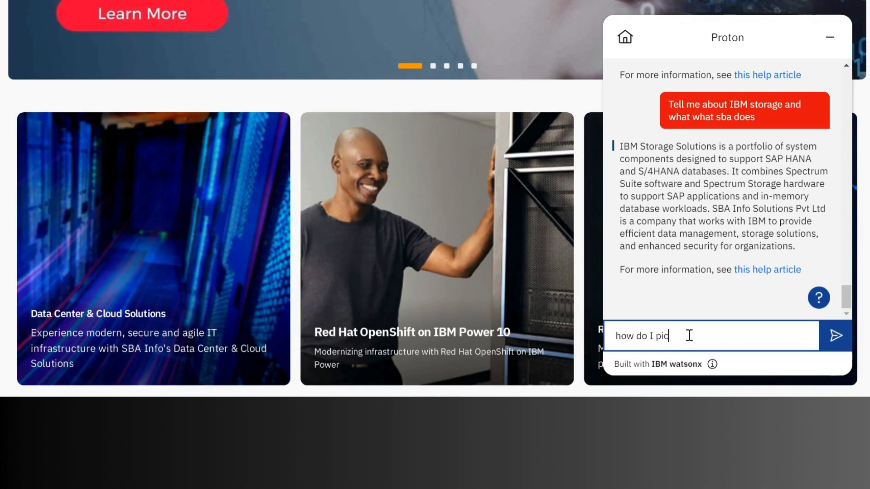
{"action": "type", "text": "k my email service provider"}
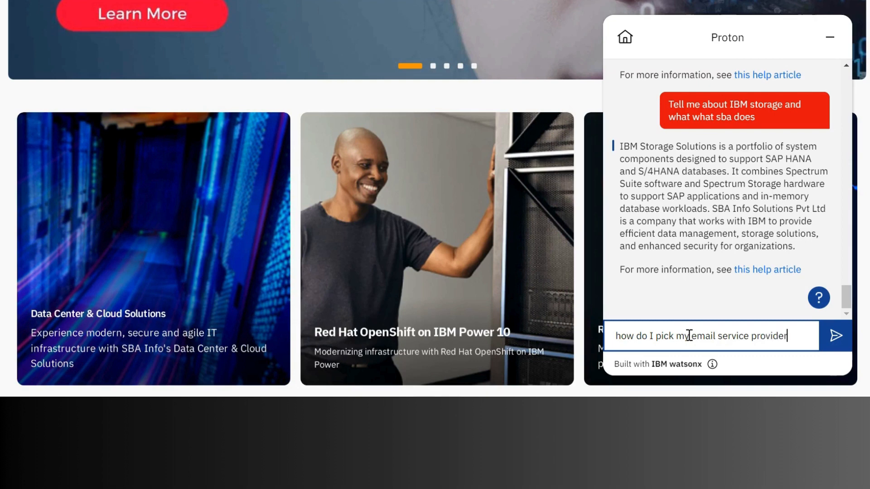
{"action": "key", "text": "Return"}
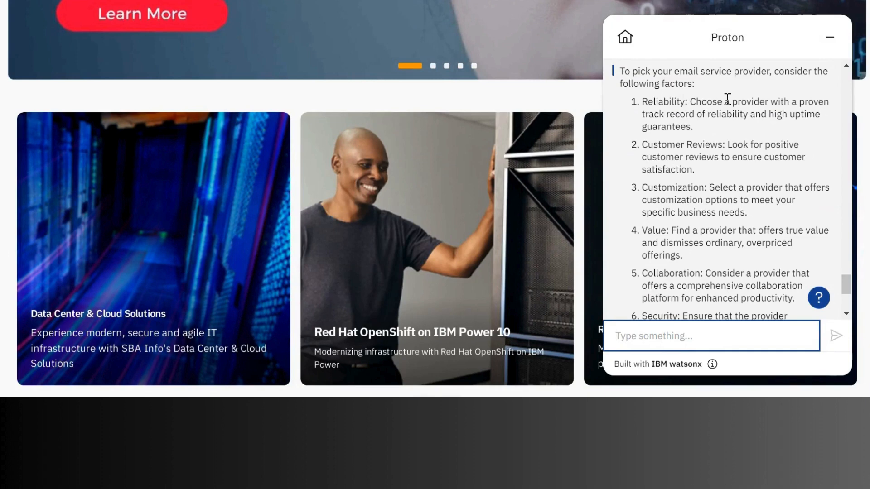
- Read the email service provider answer to its end, then open its linked help article in a new browser tab and skim the page
{"action": "scroll", "coordinate": [727, 98], "scroll_direction": "down", "scroll_amount": 2}
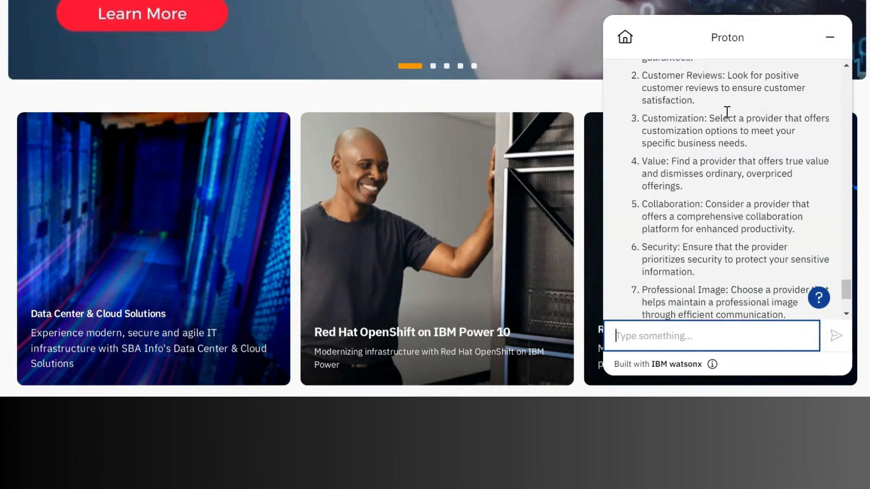
{"action": "scroll", "coordinate": [728, 112], "scroll_direction": "down", "scroll_amount": 3}
{"action": "right_click", "coordinate": [744, 270]}
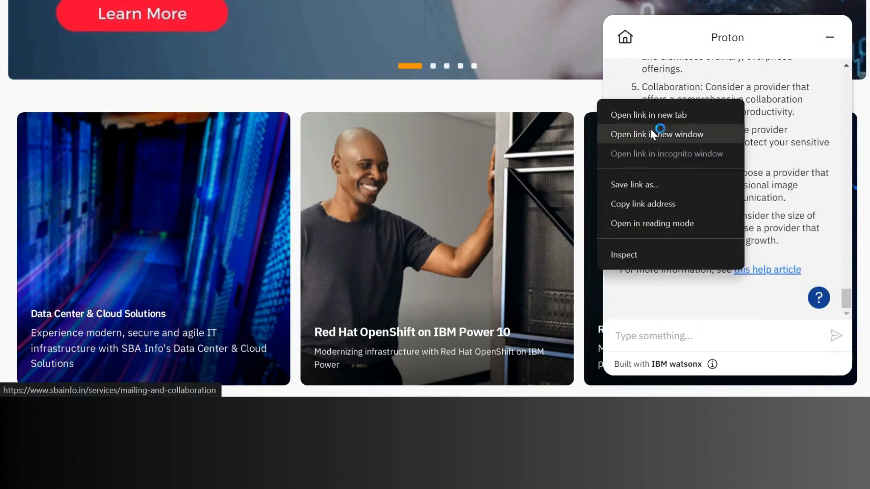
{"action": "left_click", "coordinate": [646, 112]}
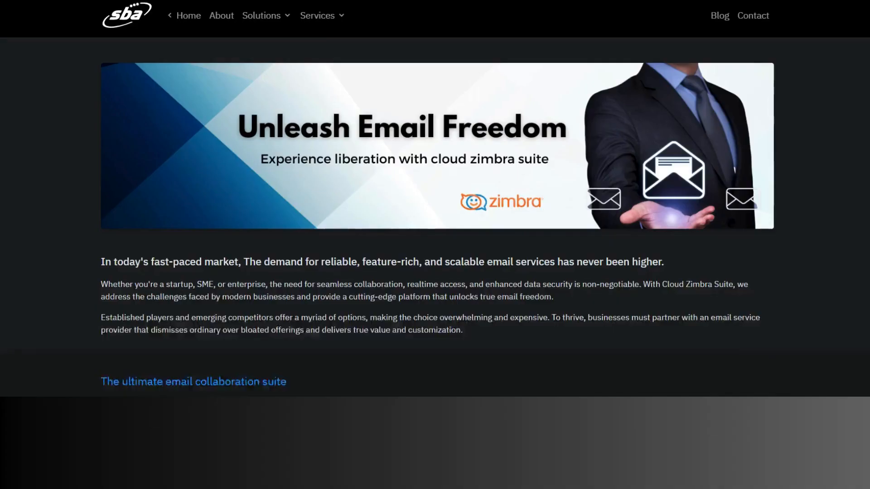
{"action": "scroll", "coordinate": [549, 103], "scroll_direction": "down", "scroll_amount": 10}
{"action": "scroll", "coordinate": [548, 99], "scroll_direction": "down", "scroll_amount": 10}
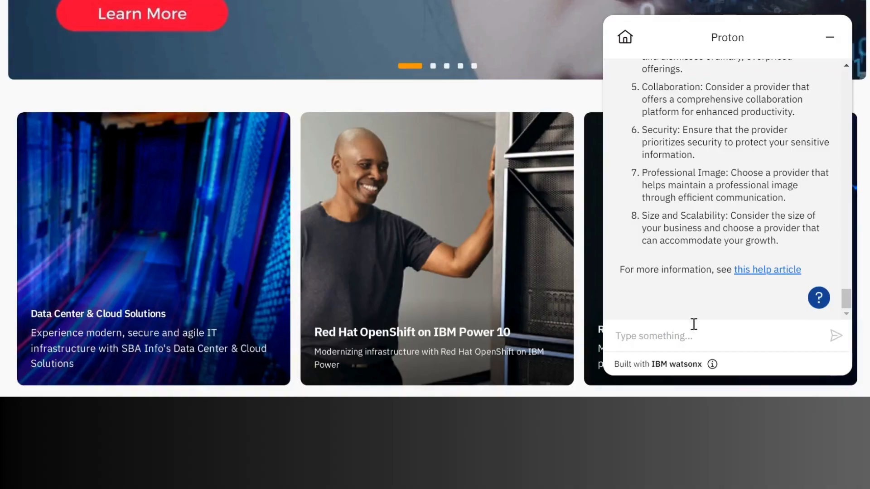
- Ask the web chat "what are the trends for BFSI in security" and open the help article linked in its answer in a new browser tab
{"action": "left_click", "coordinate": [667, 334]}
{"action": "type", "text": "wh"}
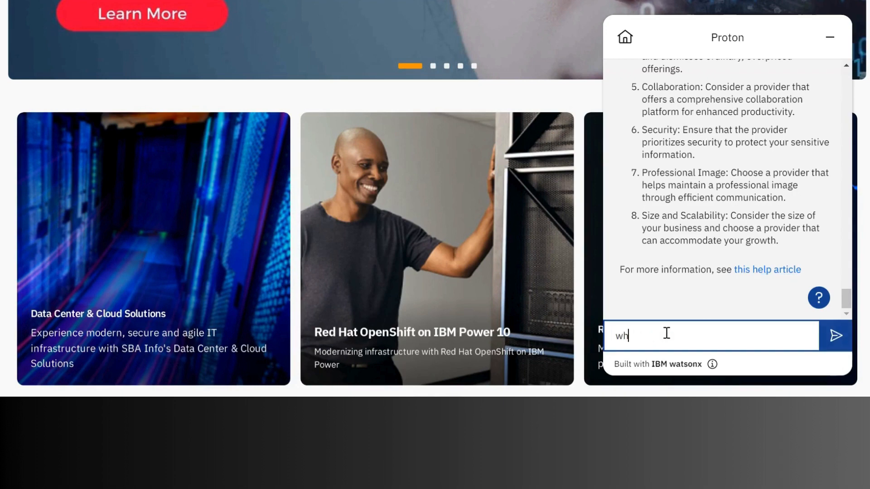
{"action": "type", "text": "at re the"}
{"action": "key", "text": "BackSpace"}
{"action": "key", "text": "BackSpace"}
{"action": "key", "text": "BackSpace"}
{"action": "key", "text": "BackSpace"}
{"action": "key", "text": "BackSpace"}
{"action": "key", "text": "BackSpace"}
{"action": "type", "text": "are the trends for BFSI"}
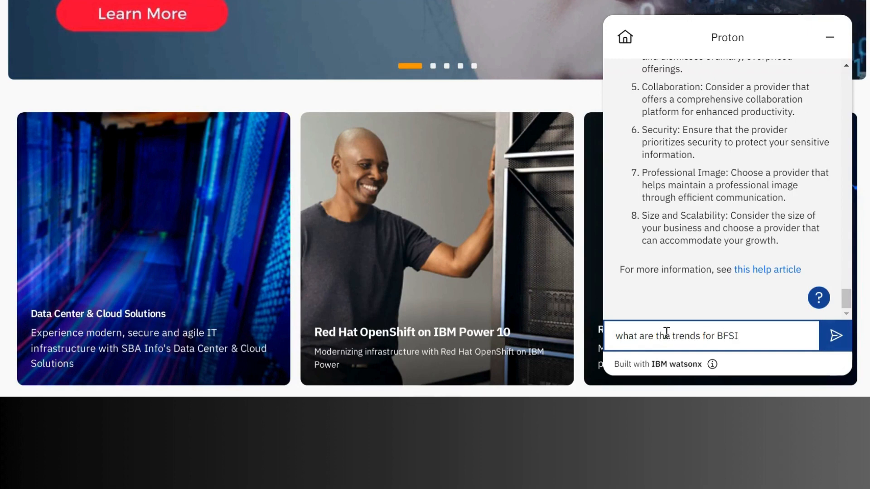
{"action": "type", "text": " in security"}
{"action": "key", "text": "Return"}
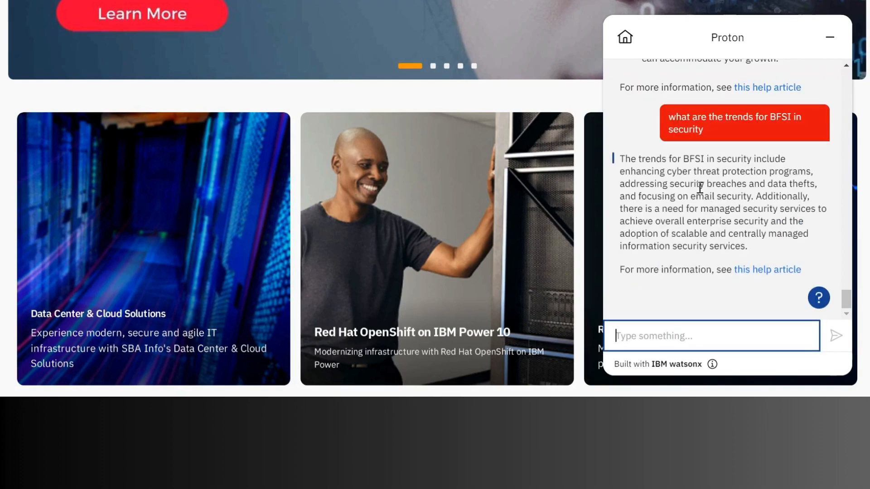
{"action": "right_click", "coordinate": [758, 270]}
{"action": "left_click", "coordinate": [670, 109]}
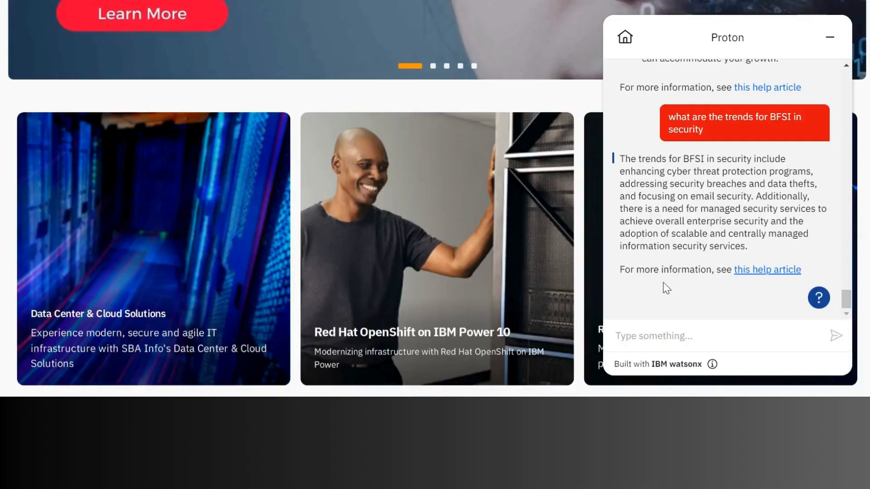
- Ask the web chat "how do I choose between cloud and onprem"
{"action": "left_click", "coordinate": [653, 332]}
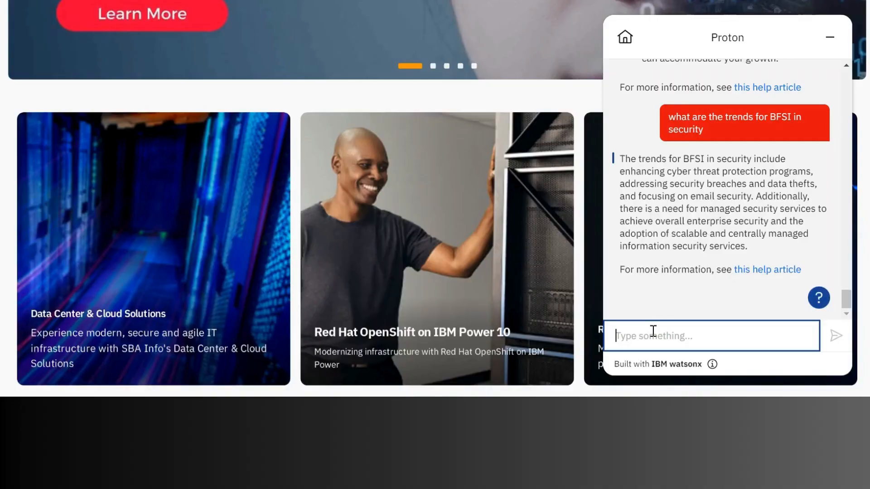
{"action": "type", "text": "how do I"}
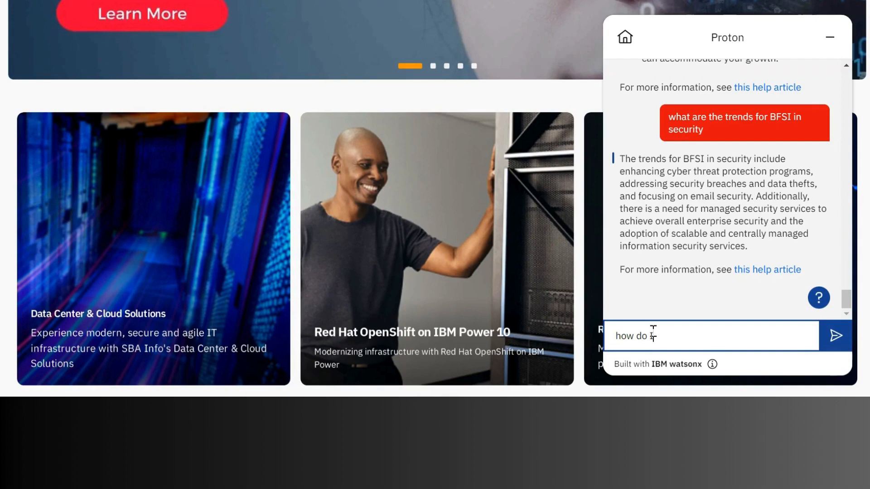
{"action": "type", "text": " choose between cloud and p"}
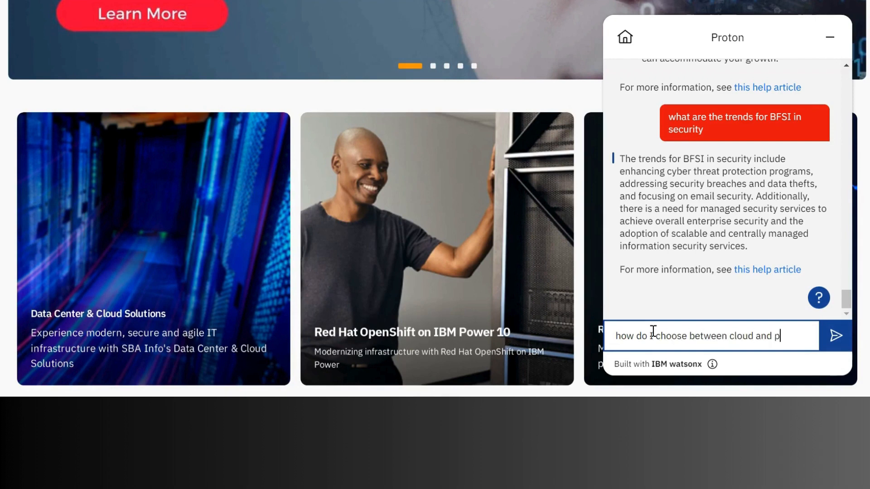
{"action": "key", "text": "BackSpace"}
{"action": "type", "text": "onprem"}
{"action": "key", "text": "Return"}
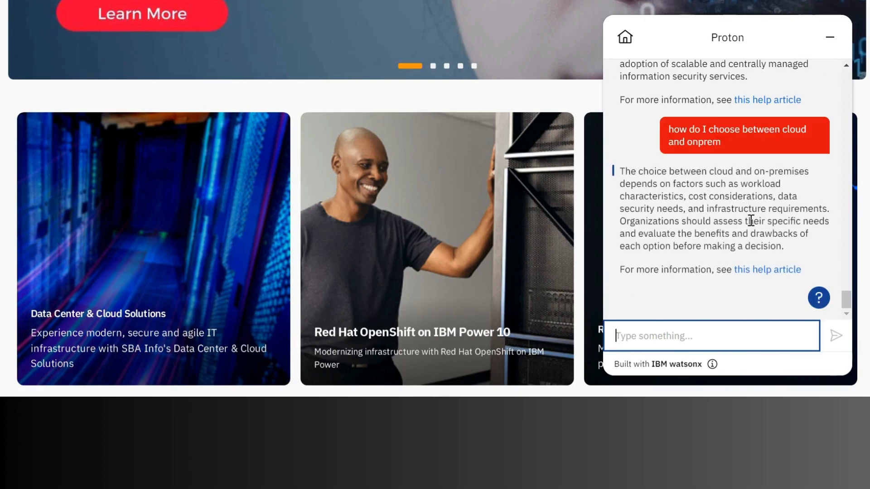
- Open the help article linked in the cloud versus on-premises answer in a new browser tab, view it, and return to the chat page
{"action": "right_click", "coordinate": [754, 271]}
{"action": "left_click", "coordinate": [654, 114]}
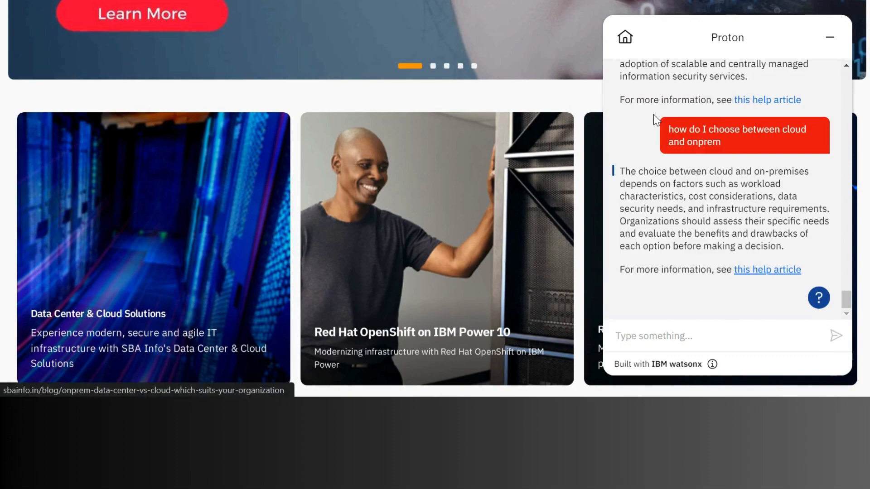
{"action": "key", "text": "ctrl+Tab"}
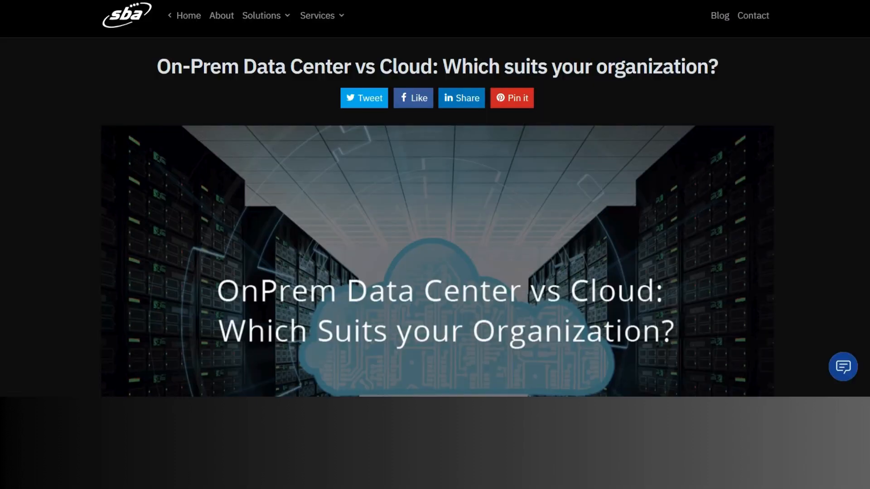
{"action": "key", "text": "ctrl+shift+Tab"}
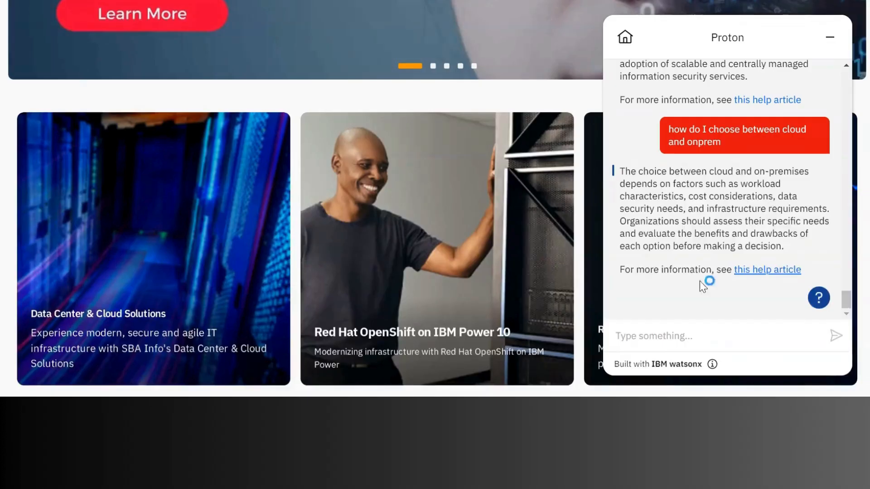
- Ask the web chat "how many years does SBA has experience"
{"action": "left_click", "coordinate": [669, 337]}
{"action": "type", "text": "how many"}
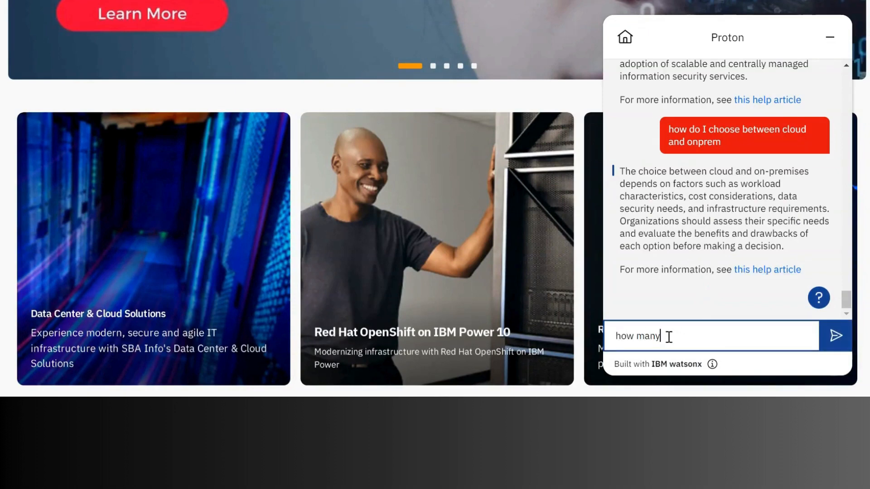
{"action": "type", "text": " years does SBA has experience"}
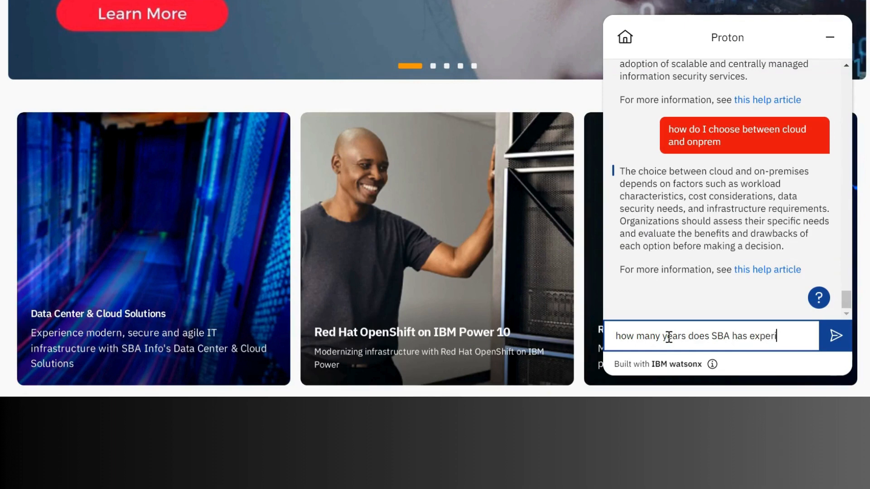
{"action": "key", "text": "Return"}
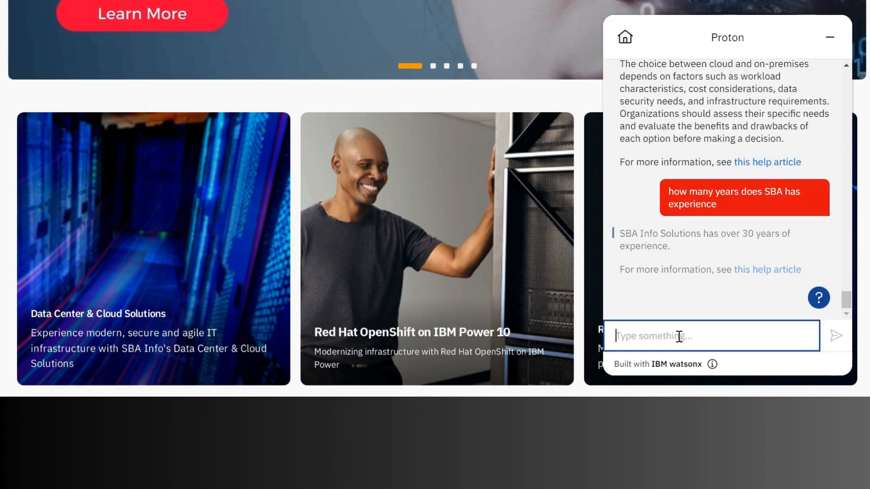
- Ask the web chat "why should I run redhat on IBM power"
{"action": "type", "text": "wh"}
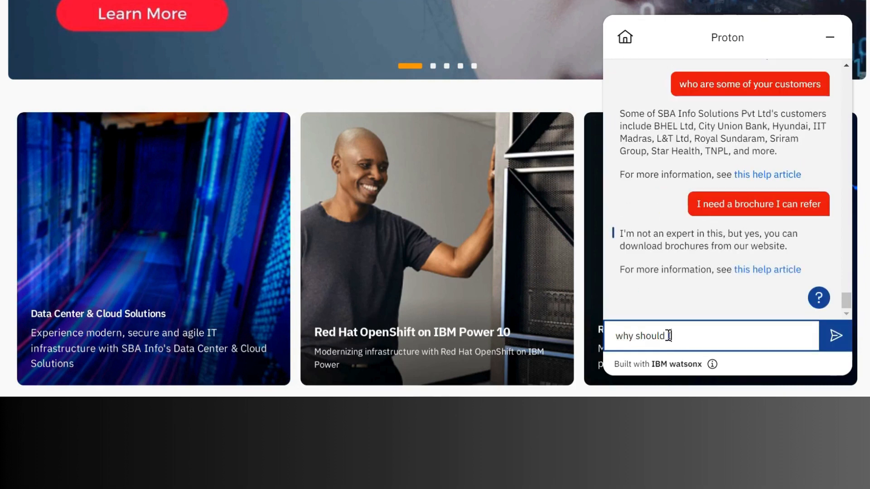
{"action": "type", "text": "I run "}
{"action": "type", "text": "redhat on IN"}
{"action": "key", "text": "BackSpace"}
{"action": "type", "text": "BM power"}
{"action": "key", "text": "Return"}
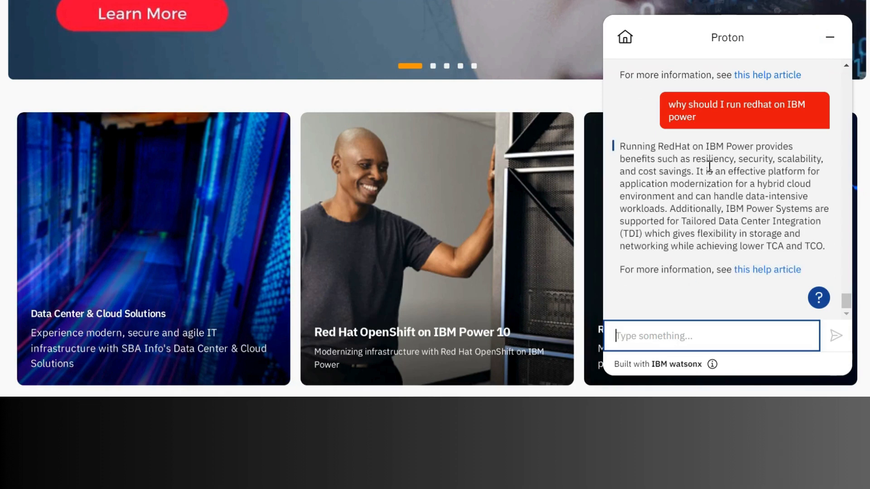
- Open the help article linked in the Red Hat on IBM Power answer in a new browser tab, skim the PDF, and return to the chat page
{"action": "right_click", "coordinate": [755, 270]}
{"action": "left_click", "coordinate": [658, 131]}
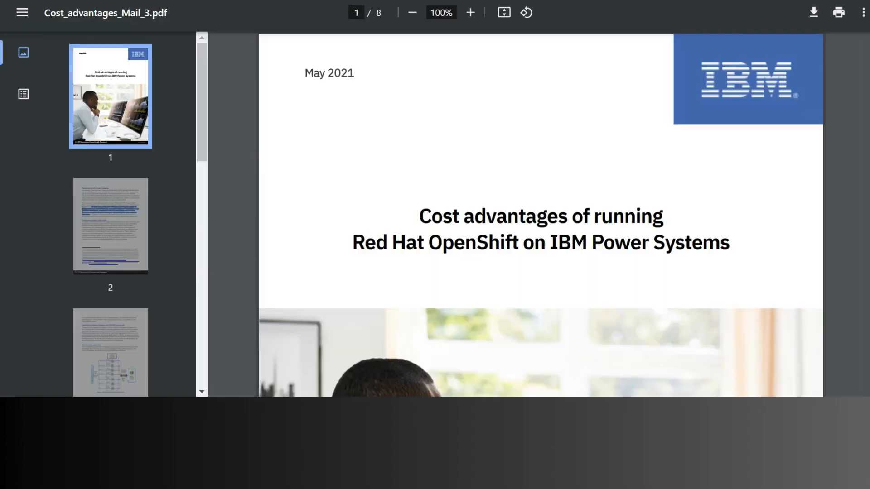
{"action": "scroll", "coordinate": [411, 127], "scroll_direction": "down", "scroll_amount": 20}
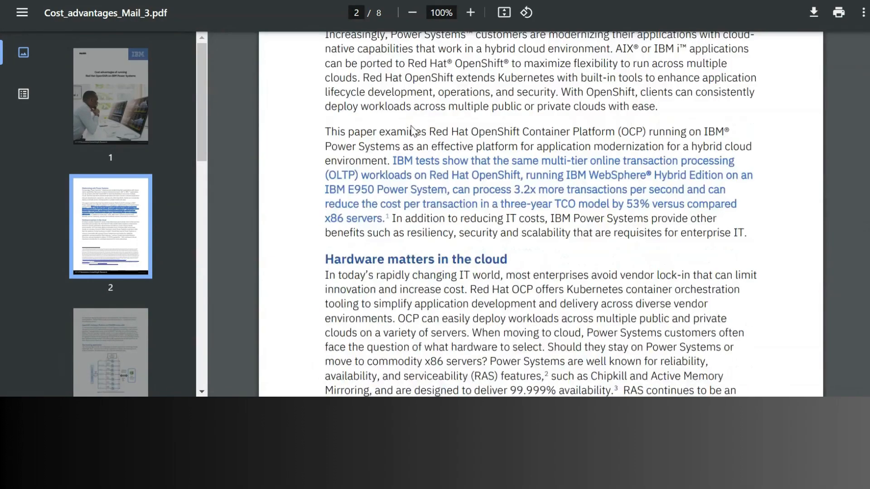
{"action": "scroll", "coordinate": [413, 130], "scroll_direction": "down", "scroll_amount": 5}
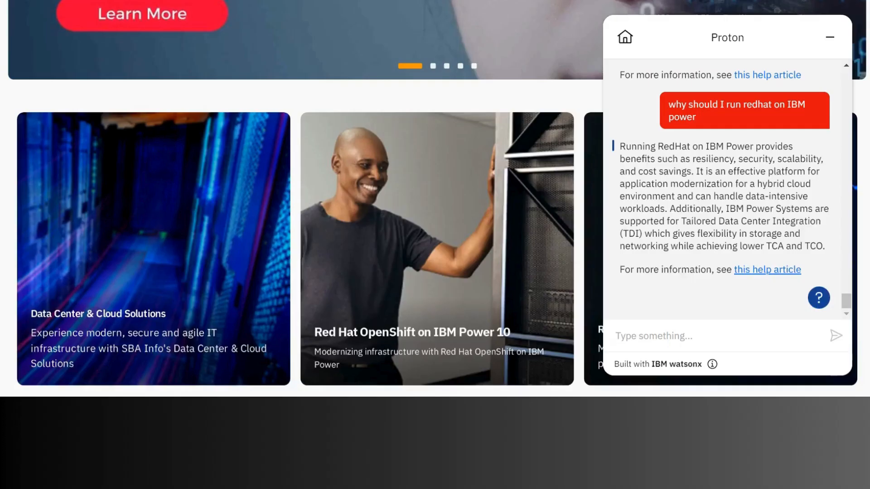
- Ask the web chat "How can I start using AI in my organization"
{"action": "left_click", "coordinate": [690, 335]}
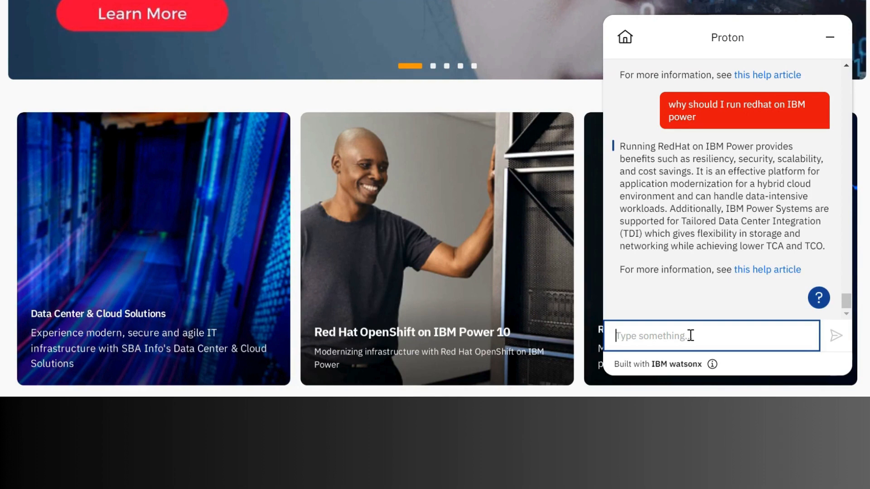
{"action": "type", "text": "H"}
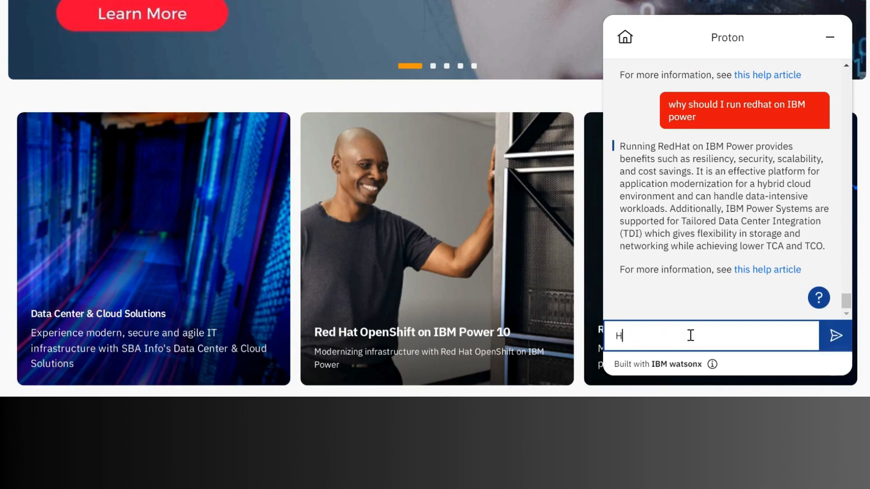
{"action": "type", "text": "ow can I start using AI i"}
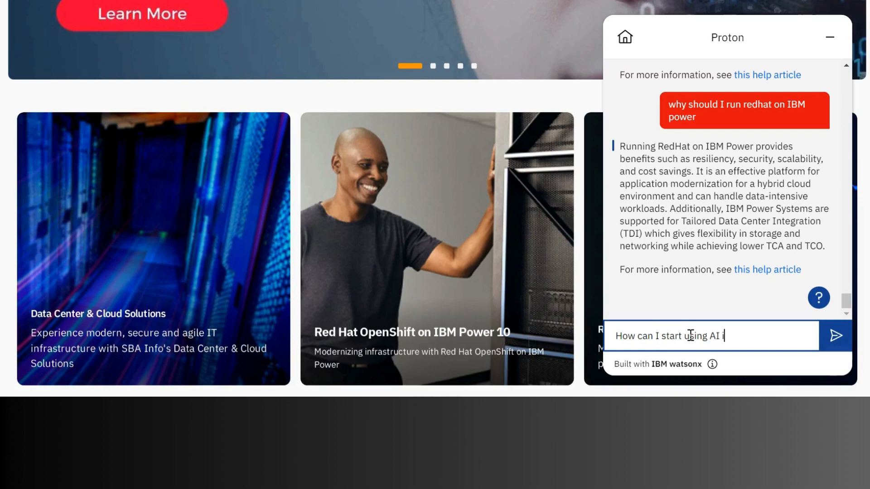
{"action": "type", "text": "n my orga"}
{"action": "type", "text": "nization"}
{"action": "key", "text": "Return"}
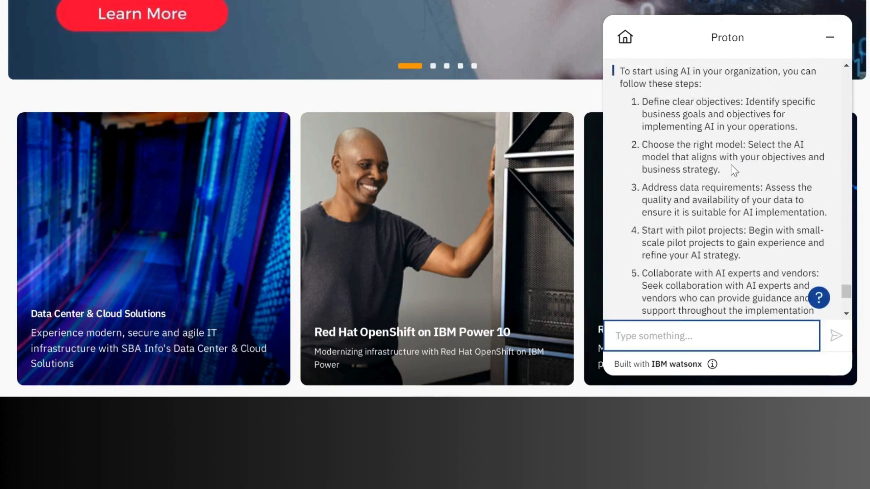
- Read the AI adoption answer to its end, then open its linked aiReadiness.pdf document in a new browser tab and skim it
{"action": "scroll", "coordinate": [718, 136], "scroll_direction": "down", "scroll_amount": 3}
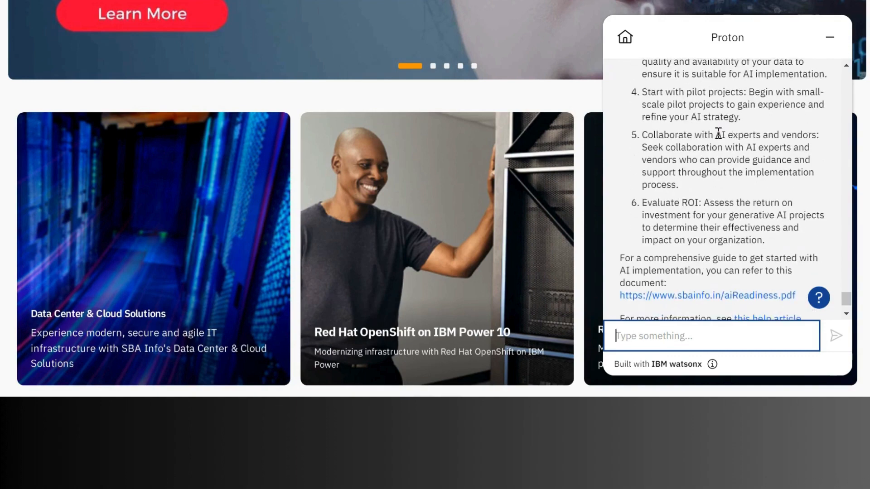
{"action": "scroll", "coordinate": [705, 159], "scroll_direction": "down", "scroll_amount": 2}
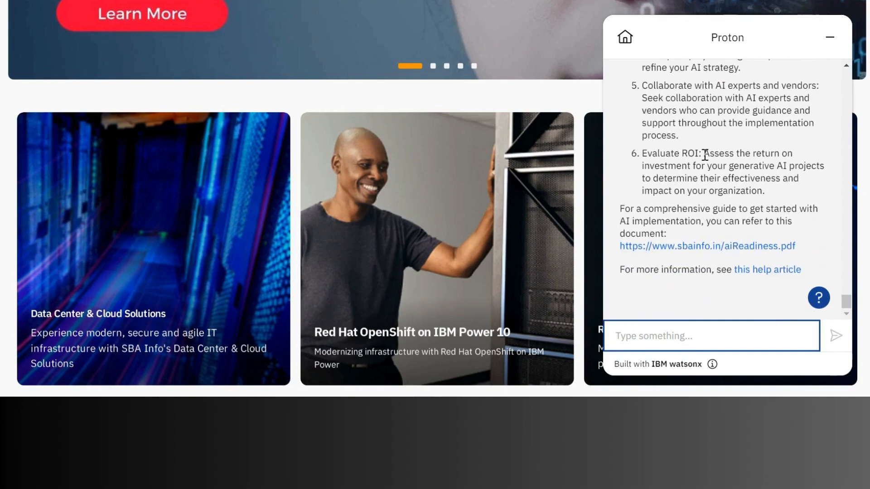
{"action": "right_click", "coordinate": [693, 247]}
{"action": "left_click", "coordinate": [733, 87]}
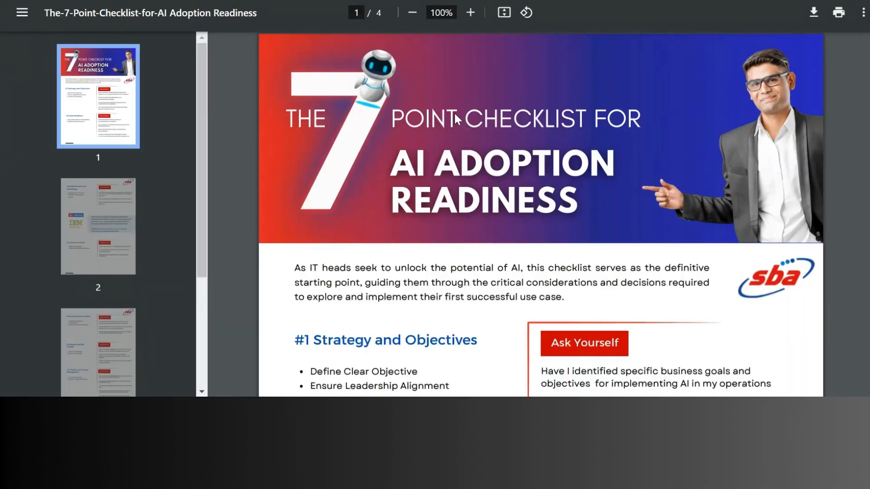
{"action": "scroll", "coordinate": [454, 112], "scroll_direction": "down", "scroll_amount": 20}
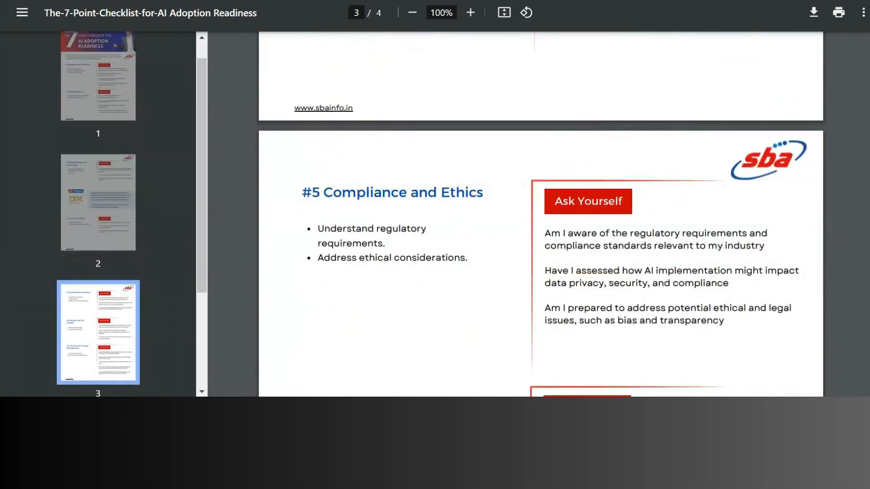